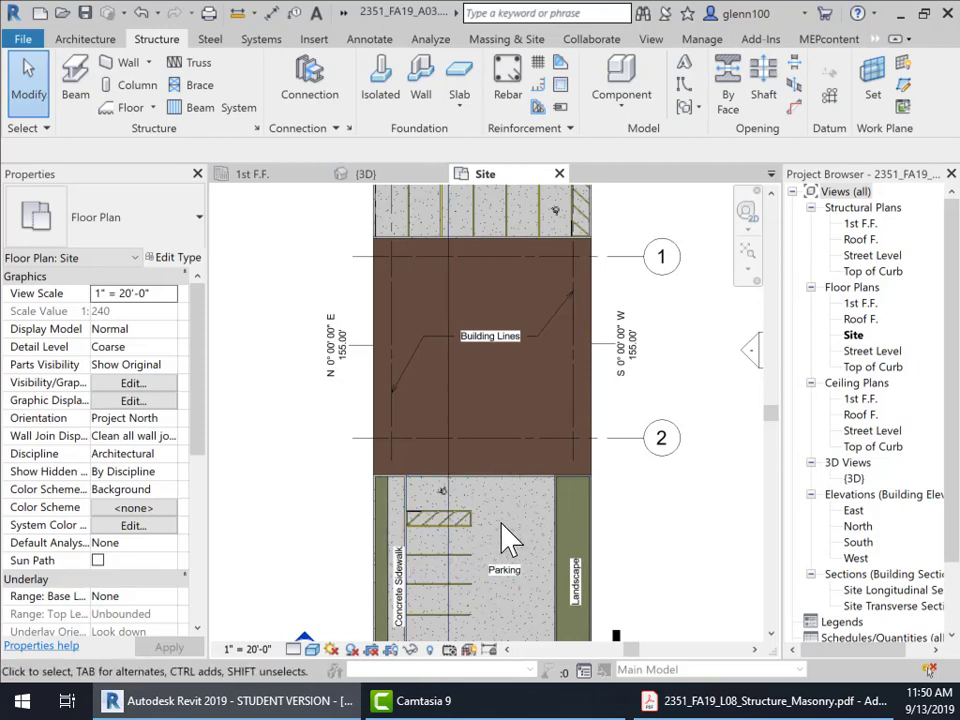
Examine the building lines, column grids, parking and landscape areas on the Site floor plan.
{"action": "middle_click_drag", "start_coordinate": [500, 380], "coordinate": [486, 488]}
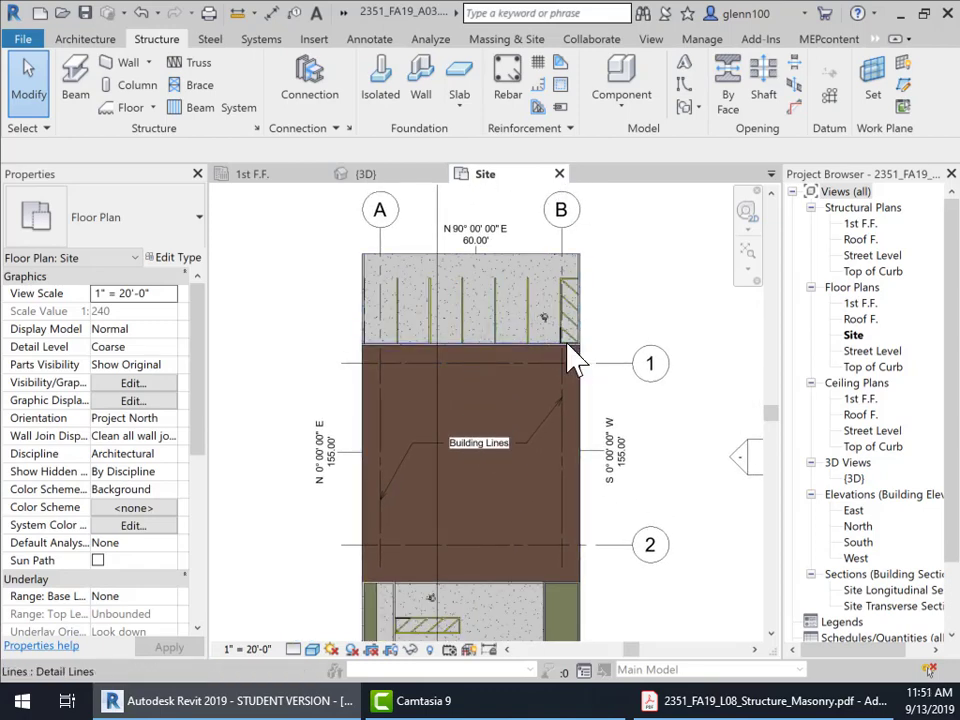
{"action": "middle_click_drag", "start_coordinate": [587, 523], "coordinate": [590, 295]}
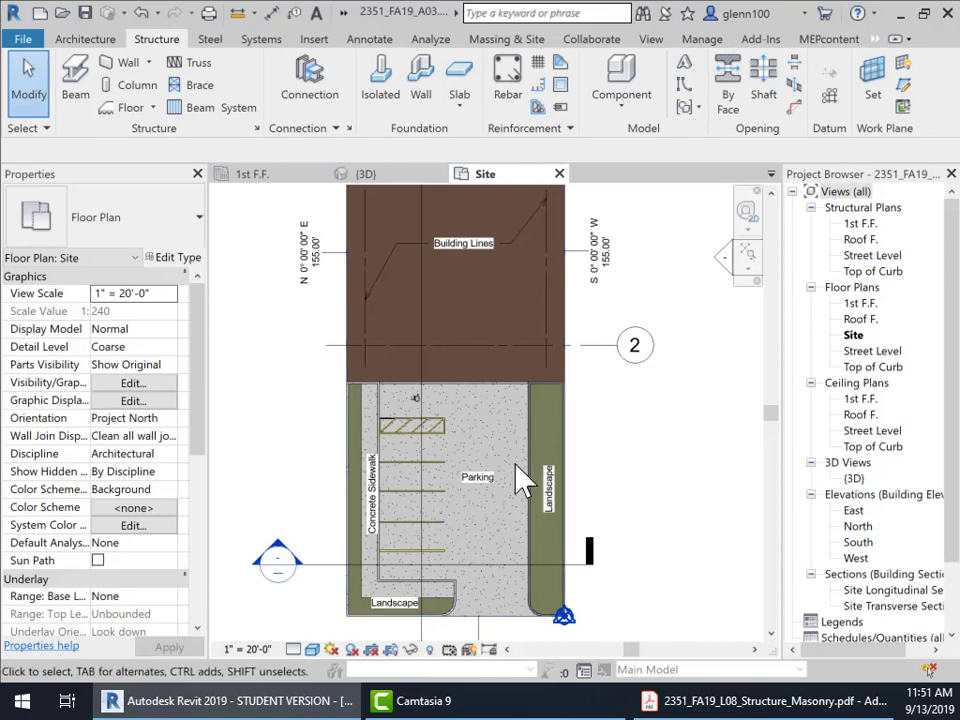
{"action": "middle_click_drag", "start_coordinate": [515, 470], "coordinate": [564, 568]}
{"action": "middle_click_drag", "start_coordinate": [514, 359], "coordinate": [507, 402]}
{"action": "scroll", "coordinate": [507, 402], "scroll_direction": "down", "scroll_amount": 2}
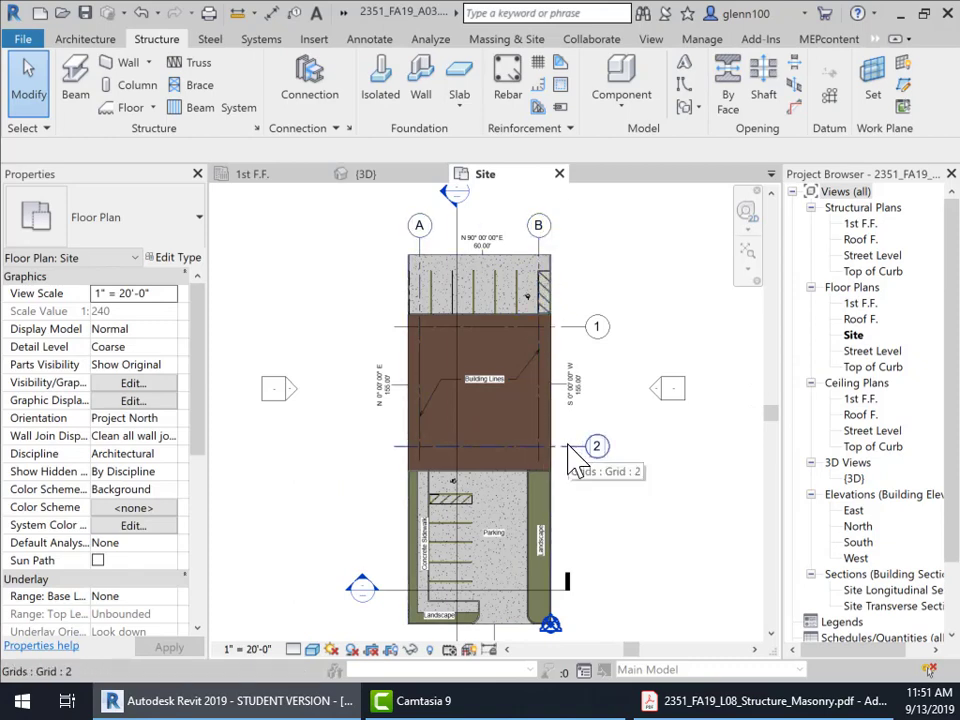
{"action": "scroll", "coordinate": [552, 478], "scroll_direction": "up", "scroll_amount": 2}
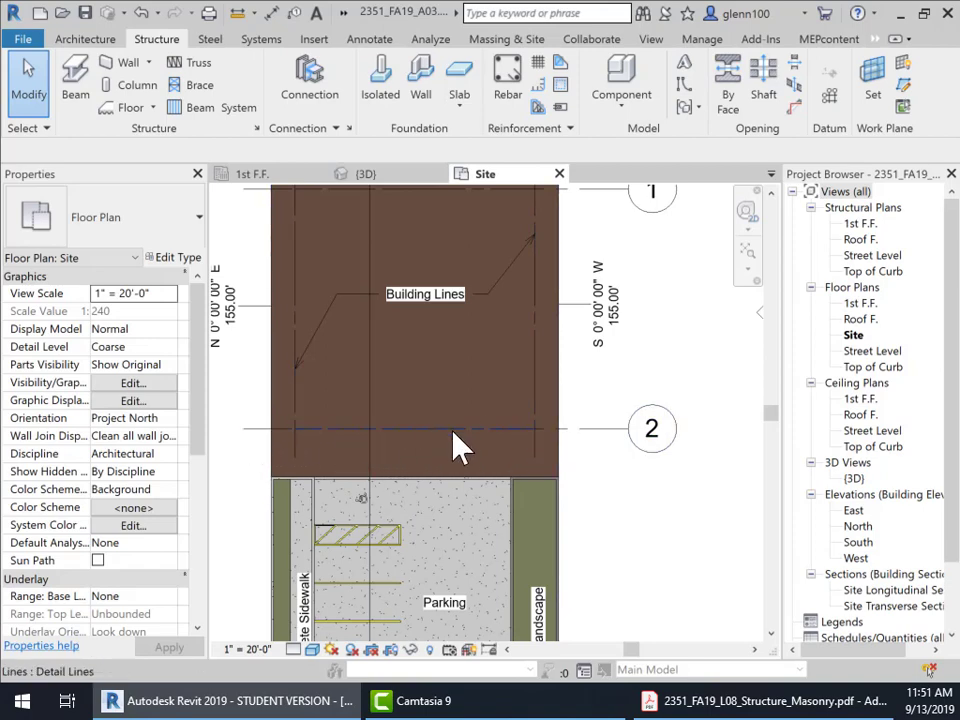
{"action": "scroll", "coordinate": [470, 422], "scroll_direction": "down", "scroll_amount": 1}
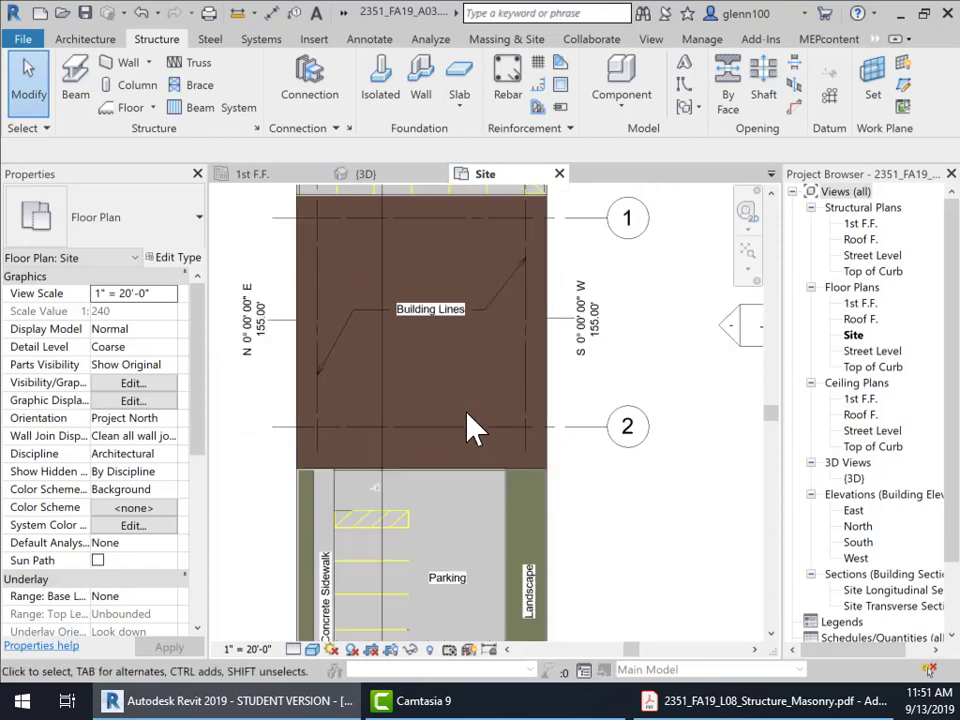
{"action": "middle_click_drag", "start_coordinate": [428, 393], "coordinate": [481, 390]}
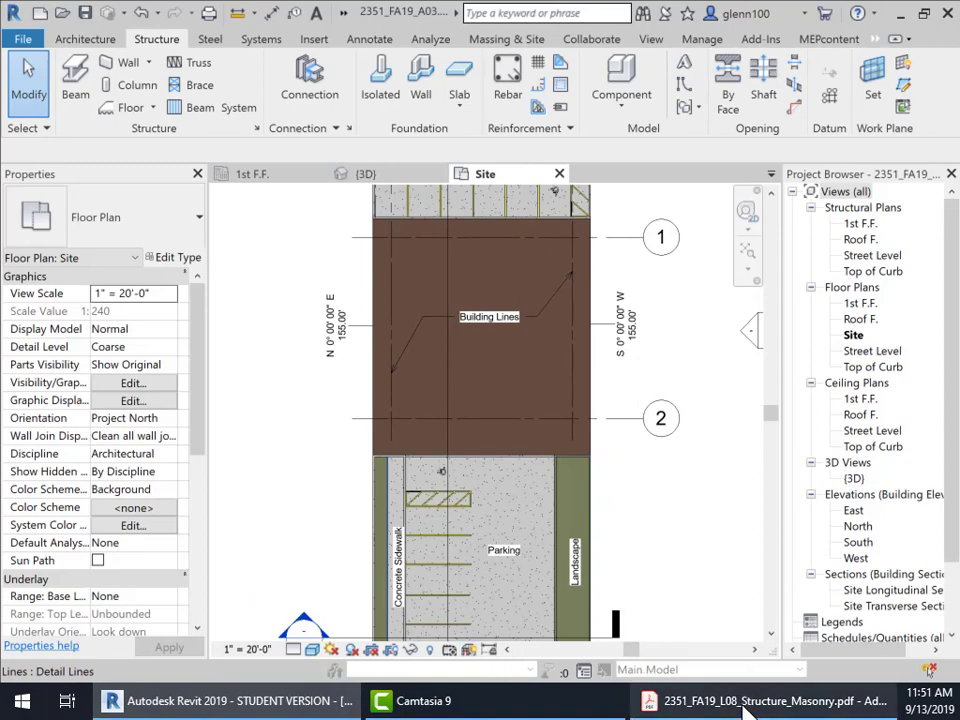
Switch to Acrobat to review the small office building floor plan and the Foundations: Masonry slide, and return to Revit.
{"action": "mouse_move", "coordinate": [752, 710]}
{"action": "left_click", "coordinate": [830, 650]}
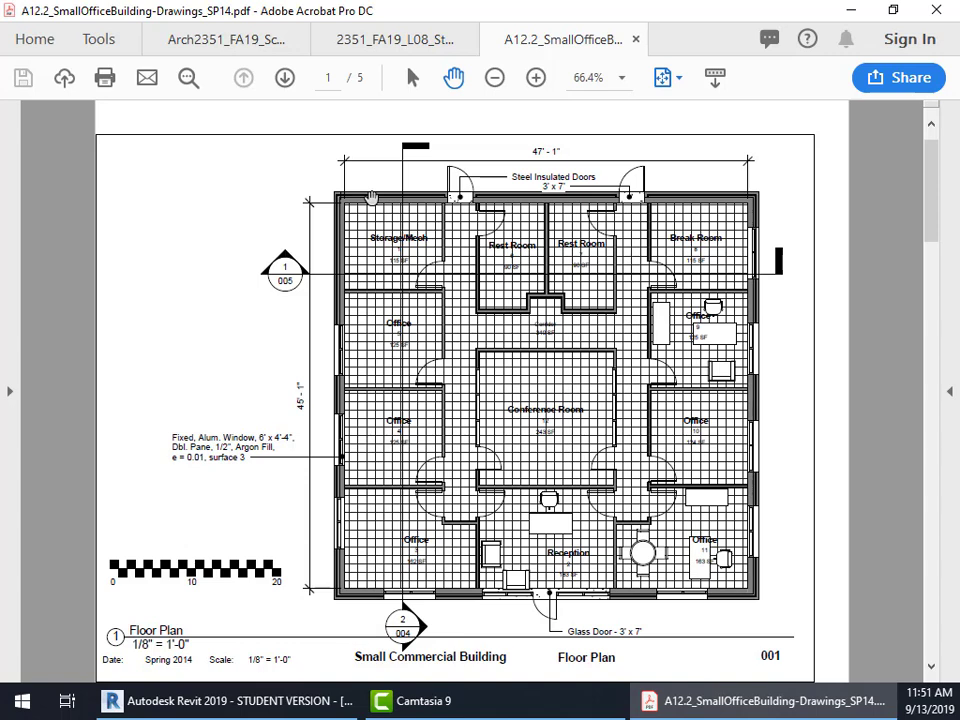
{"action": "left_click", "coordinate": [389, 39]}
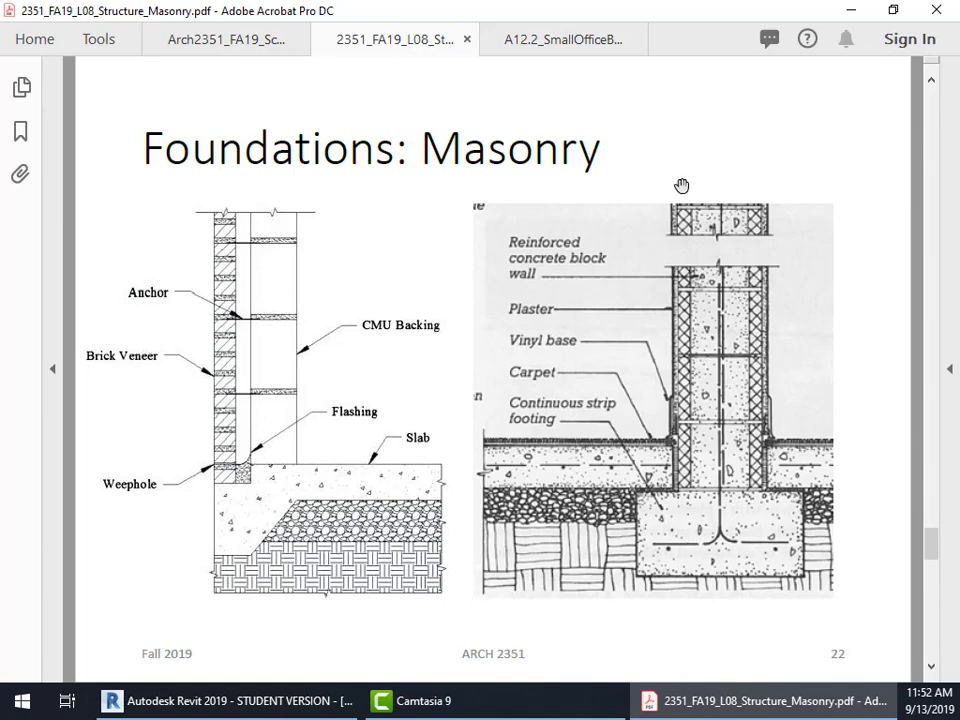
{"action": "left_click", "coordinate": [851, 10]}
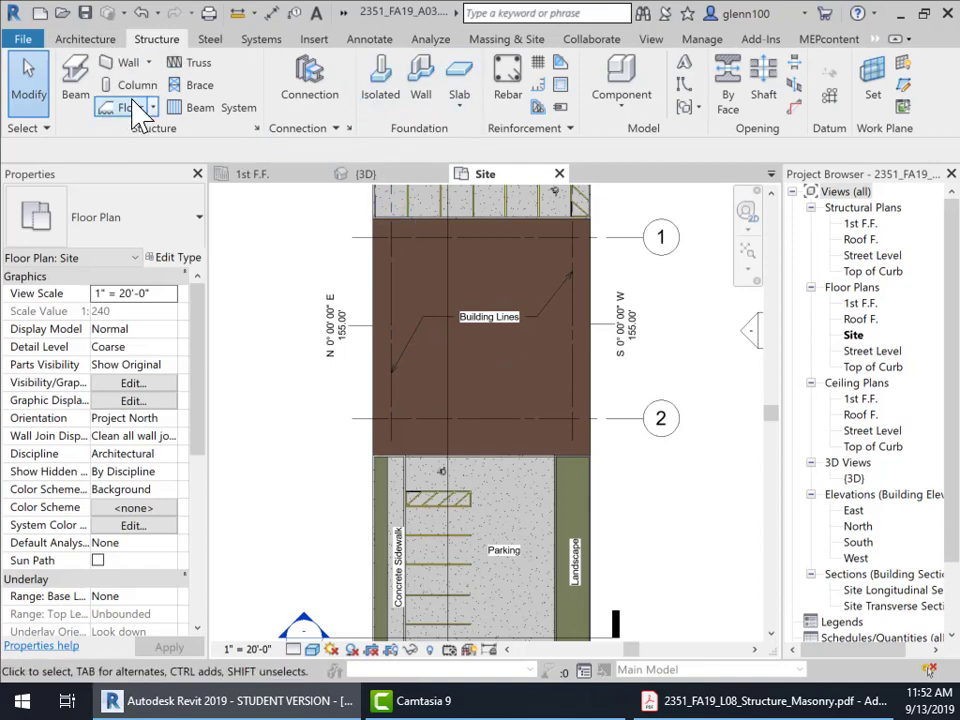
Start a structural foundation slab with the 6" Foundation Slab type.
{"action": "left_click", "coordinate": [464, 106]}
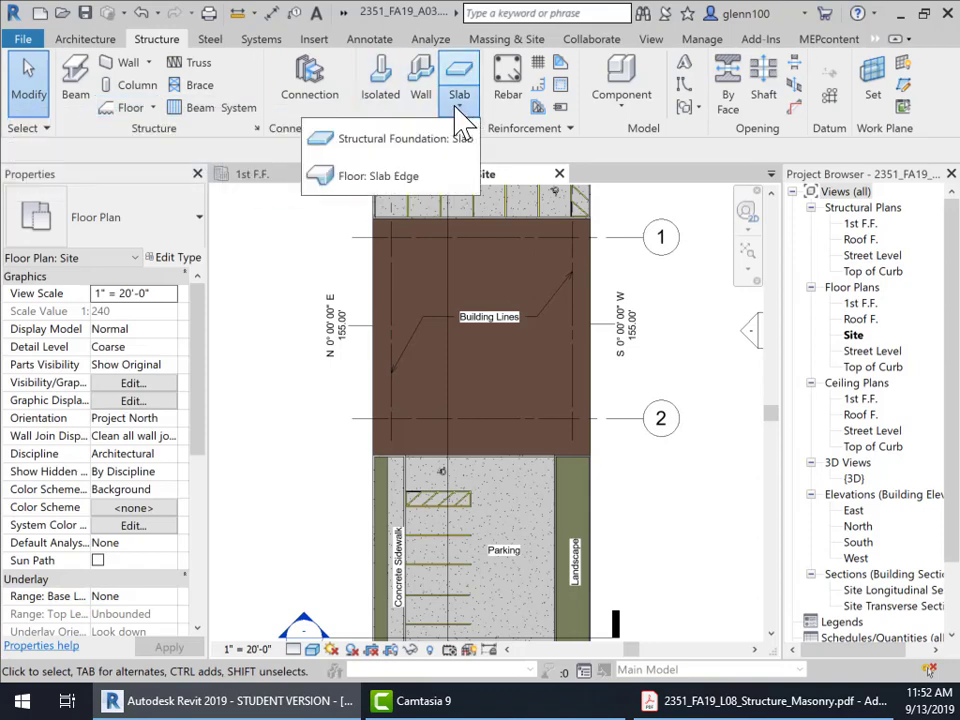
{"action": "left_click", "coordinate": [410, 146]}
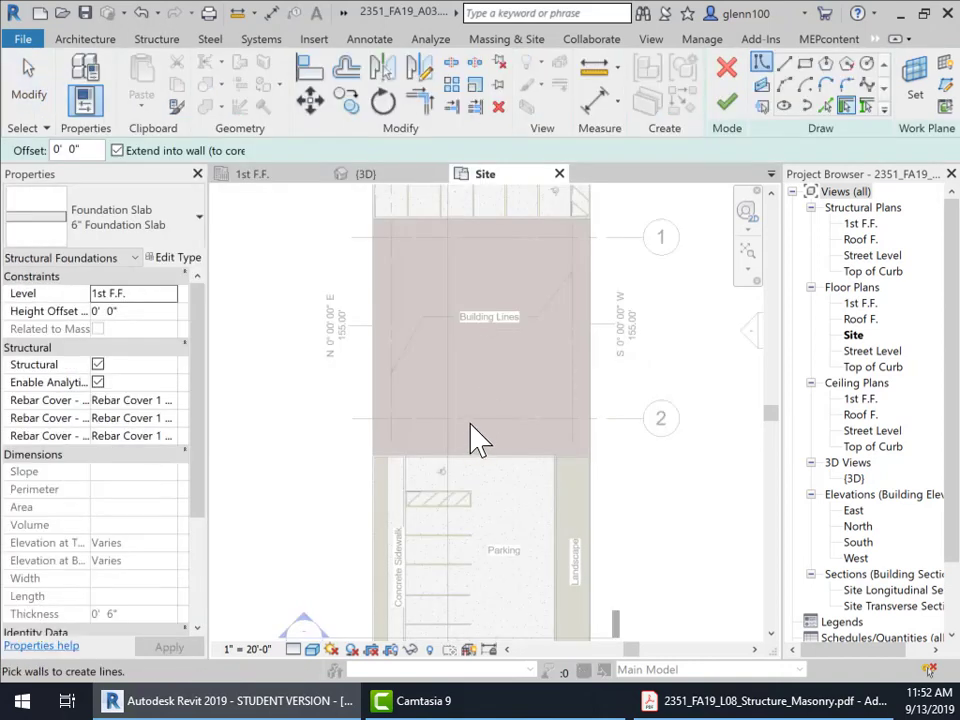
{"action": "left_click", "coordinate": [201, 222]}
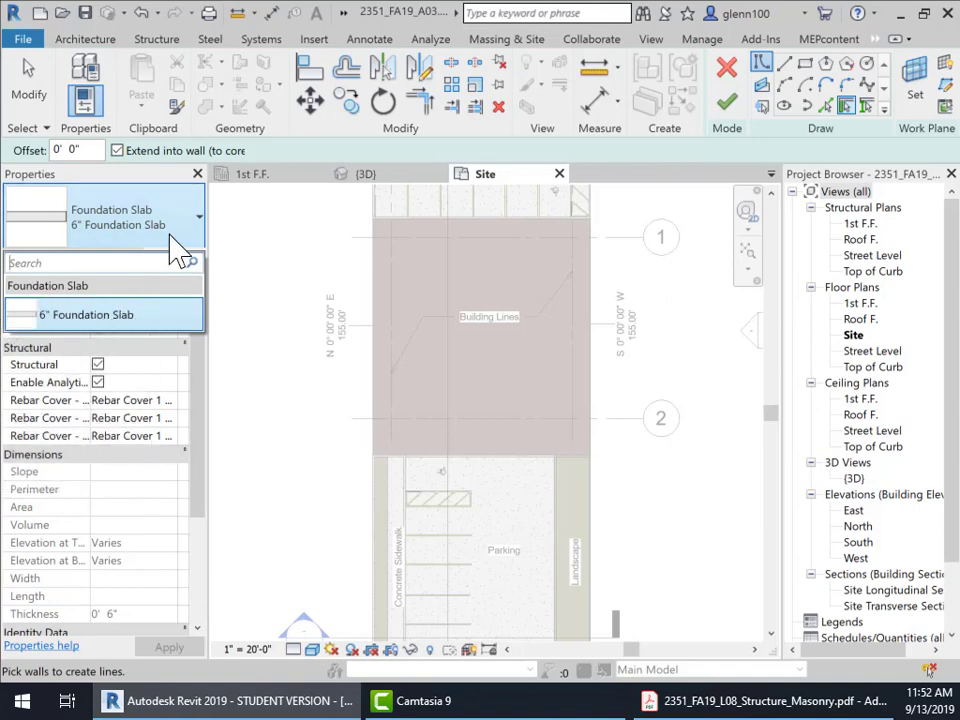
{"action": "left_click", "coordinate": [199, 235]}
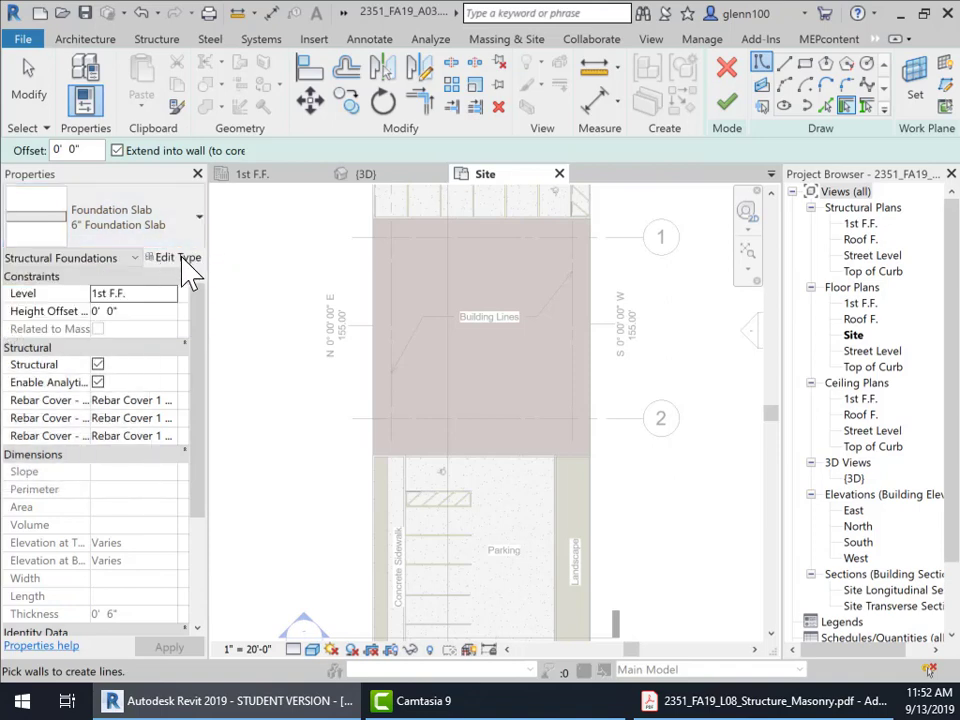
Review the type properties and layer assembly of the 6" Foundation Slab.
{"action": "left_click", "coordinate": [186, 259]}
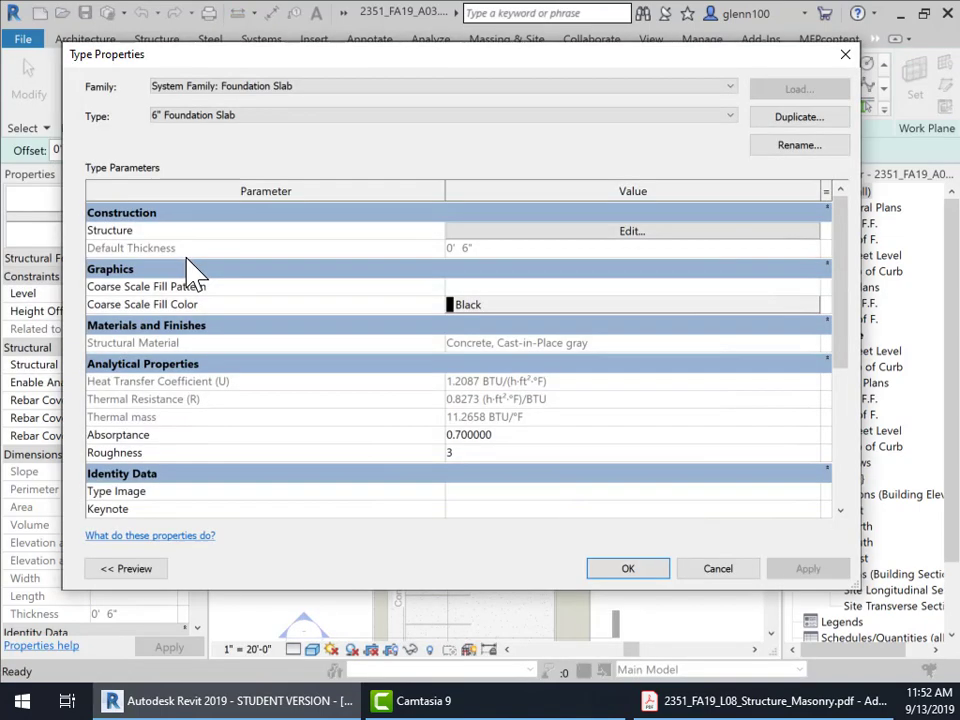
{"action": "left_click", "coordinate": [630, 231]}
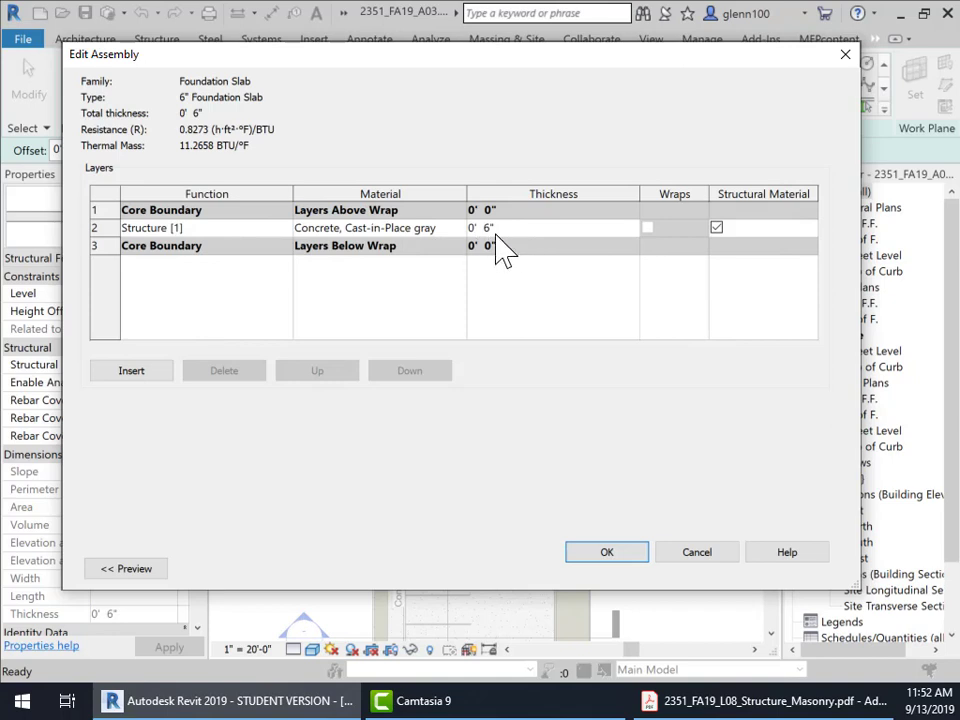
{"action": "left_click", "coordinate": [609, 553]}
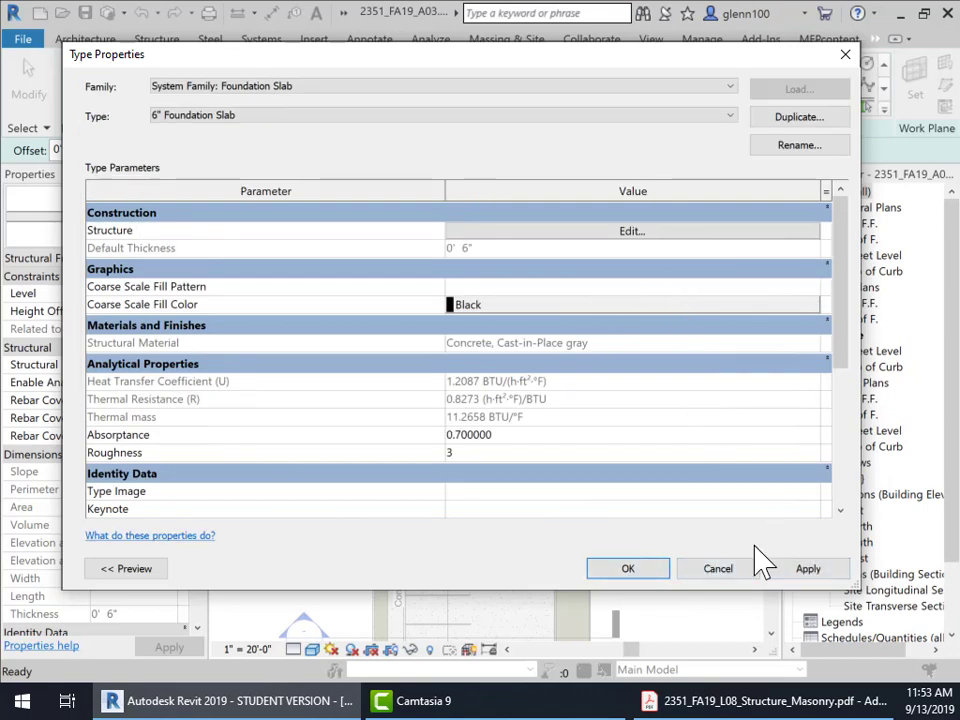
{"action": "left_click", "coordinate": [803, 570]}
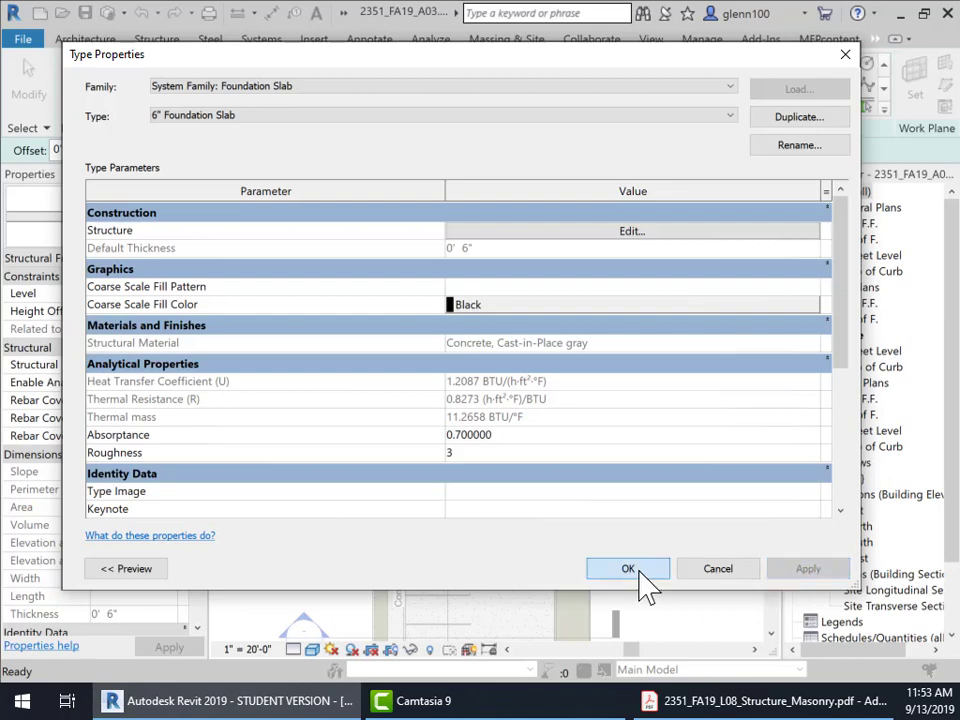
{"action": "left_click", "coordinate": [641, 574]}
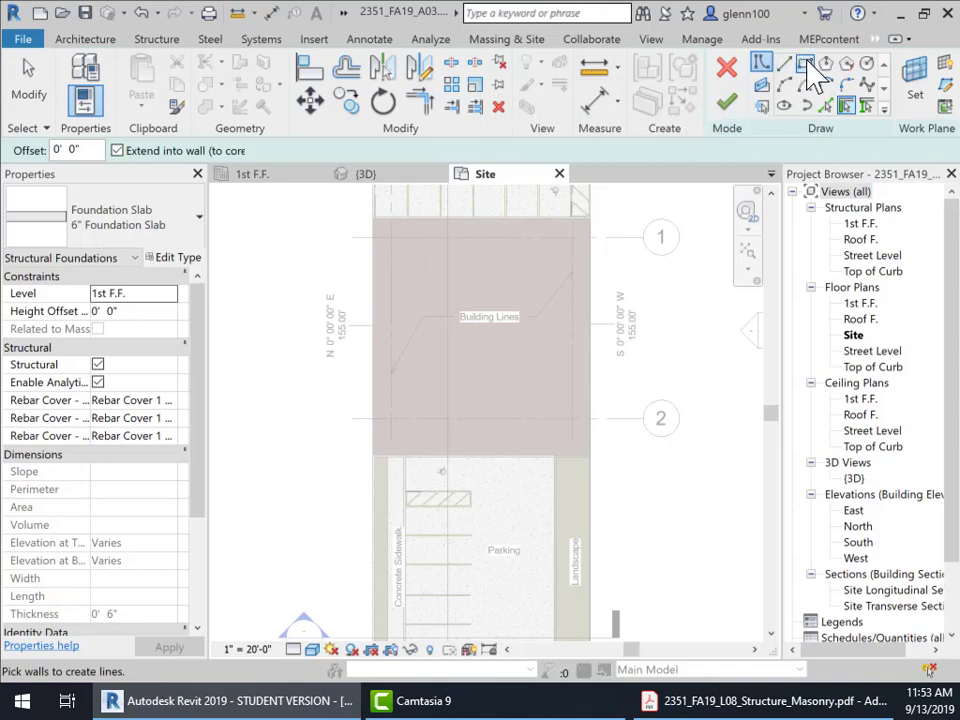
Sketch a 50' by 50' rectangular slab boundary along the building lines, from grid intersection A-1 to B-2.
{"action": "left_click", "coordinate": [807, 66]}
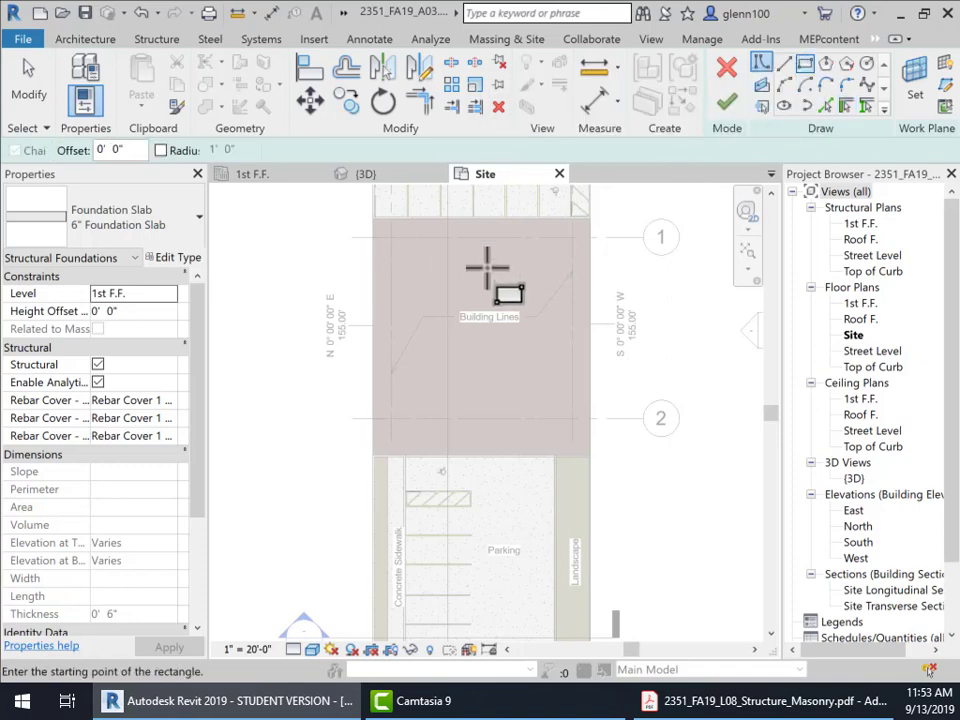
{"action": "left_click", "coordinate": [392, 237]}
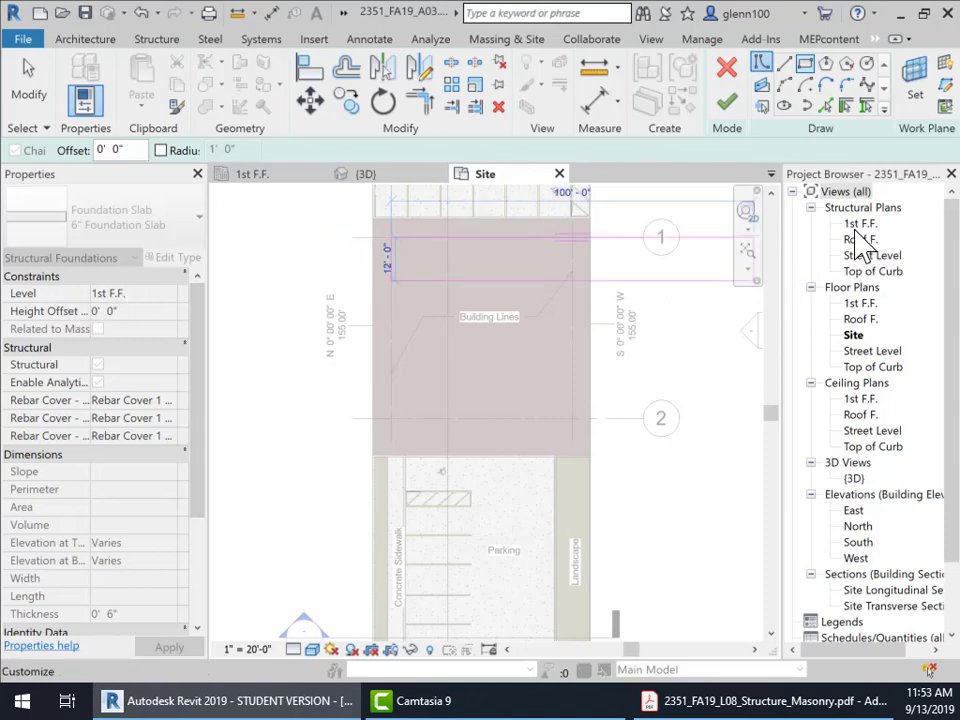
{"action": "left_click", "coordinate": [572, 418]}
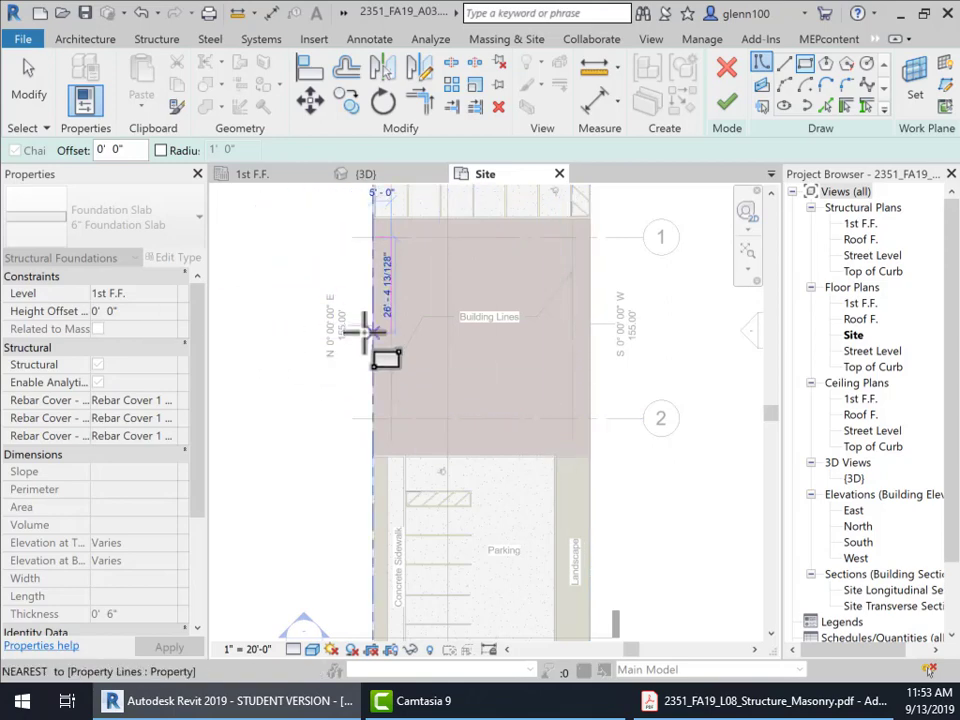
{"action": "left_click", "coordinate": [569, 418]}
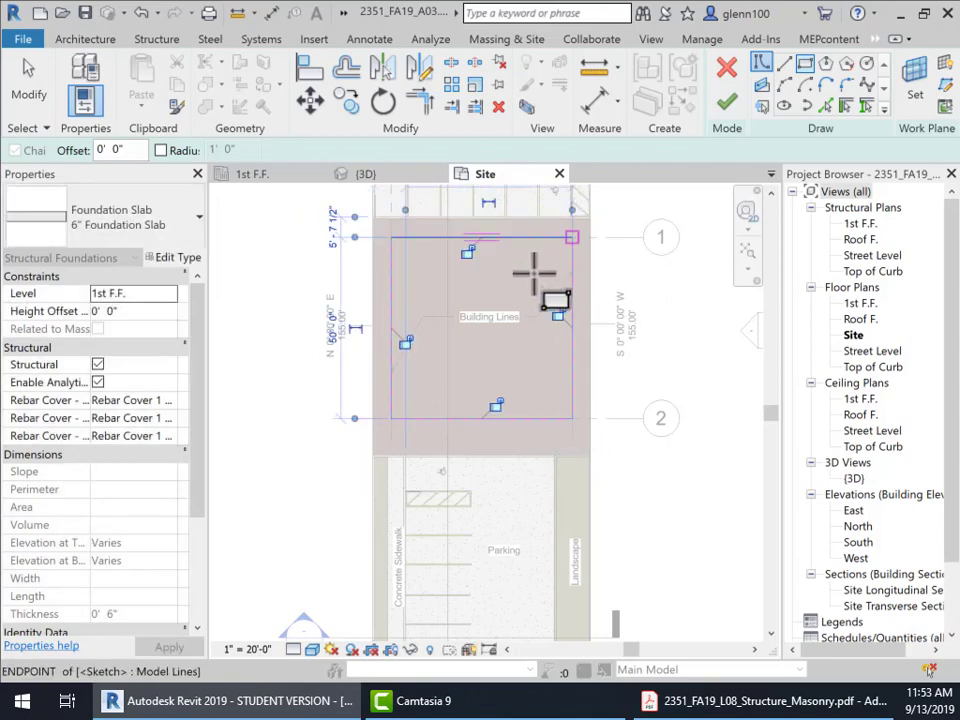
Lock all four slab boundary edges to their alignments and finish the foundation slab sketch.
{"action": "left_click", "coordinate": [467, 251]}
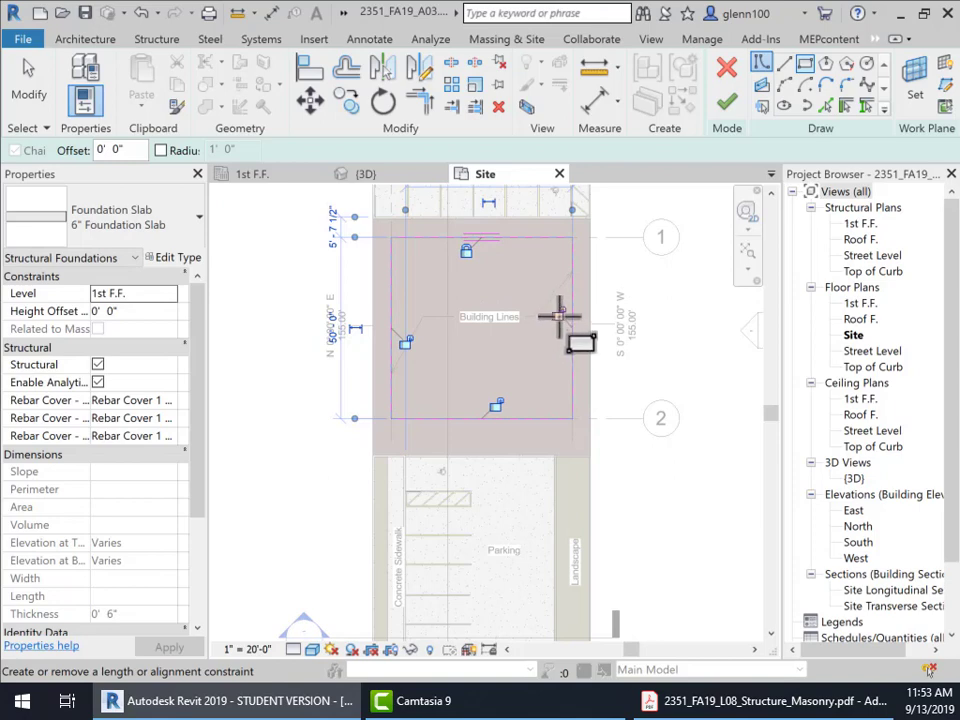
{"action": "left_click", "coordinate": [558, 316]}
{"action": "left_click", "coordinate": [495, 405]}
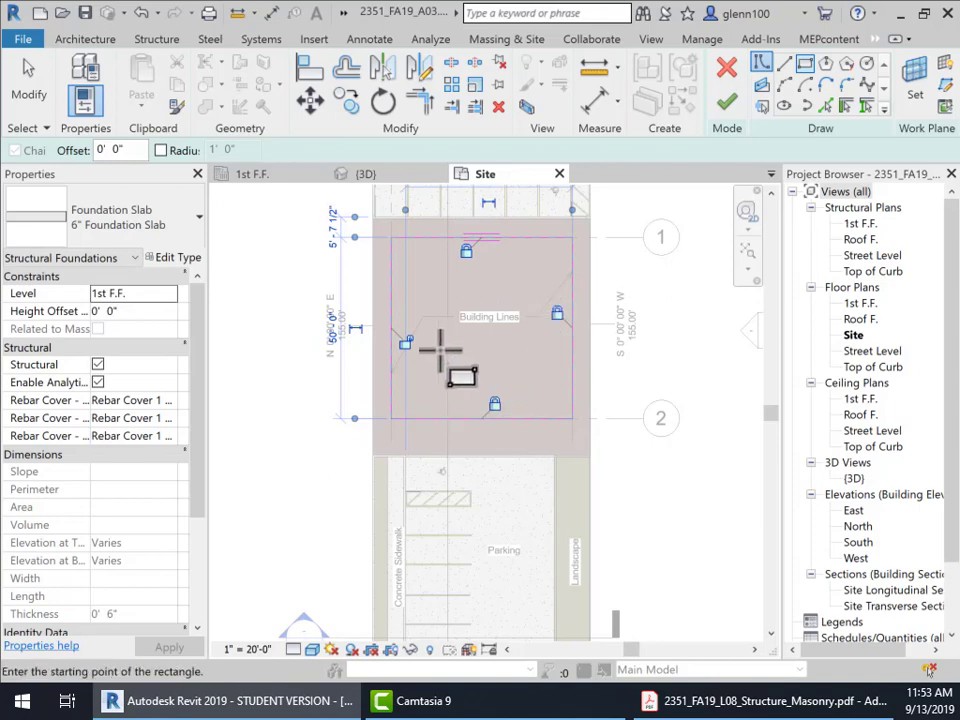
{"action": "left_click", "coordinate": [404, 342]}
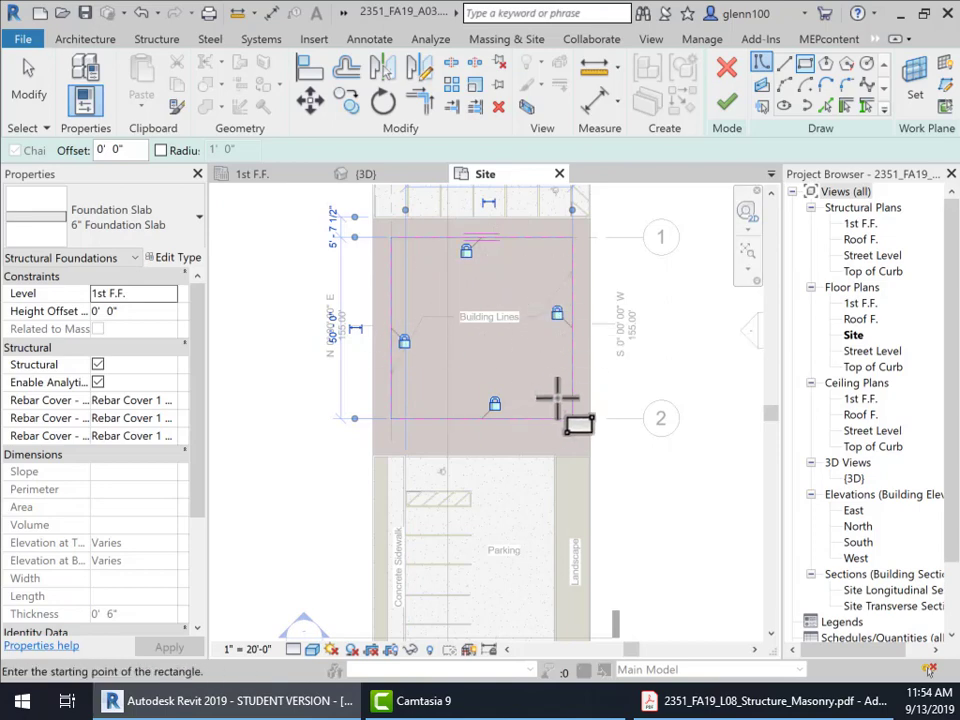
{"action": "left_click", "coordinate": [728, 103]}
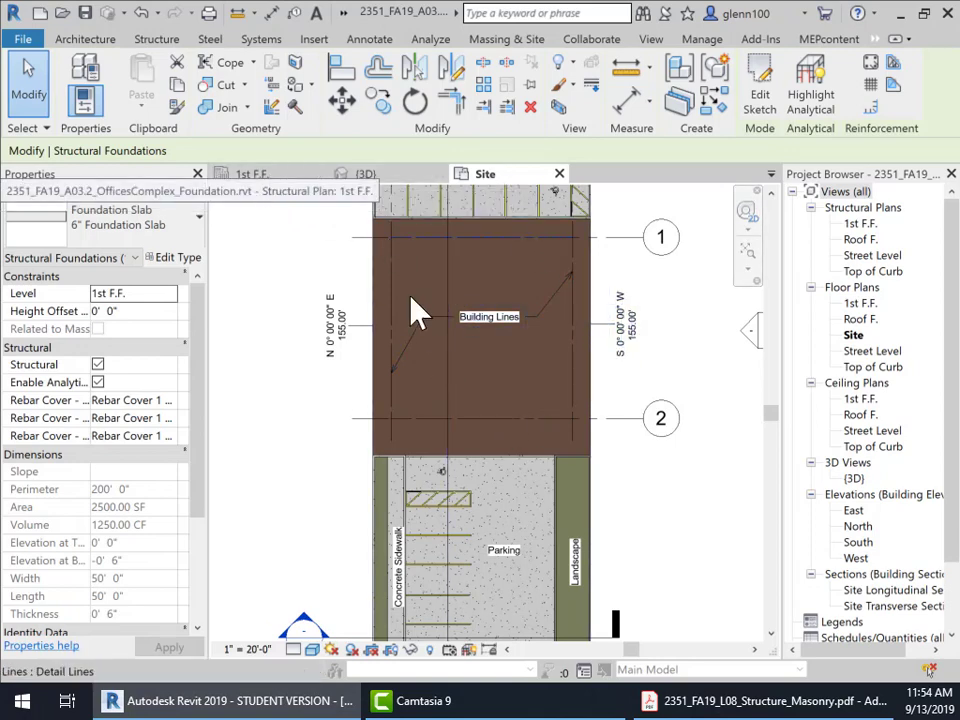
Open the 1st F.F. structural plan and inspect the foundation slab between grids 1 and 2, leaving it selected.
{"action": "left_click", "coordinate": [264, 175]}
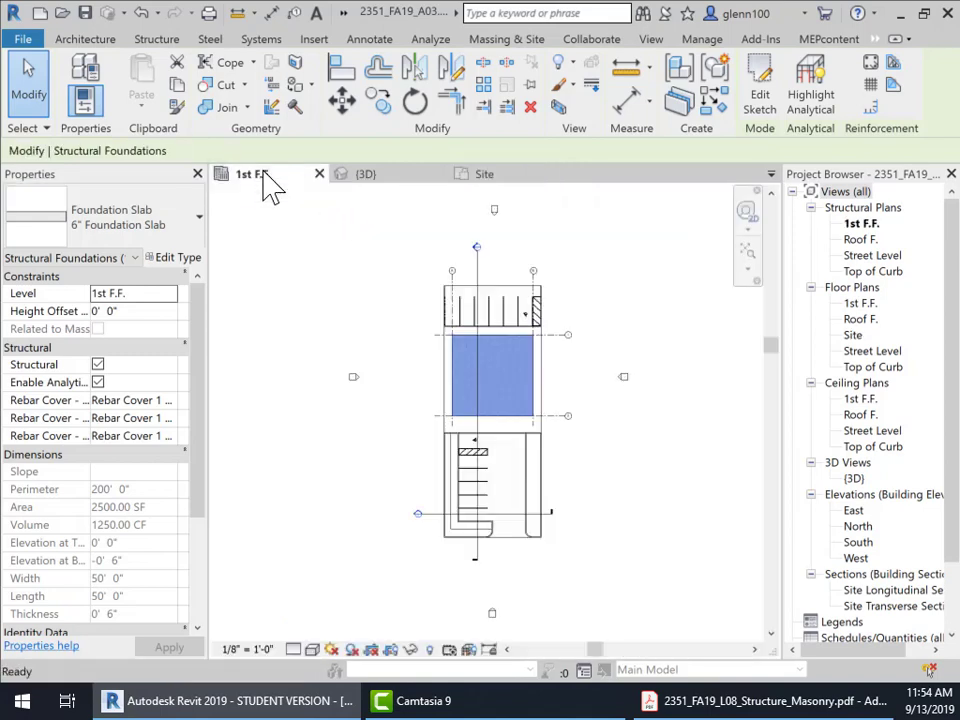
{"action": "left_click", "coordinate": [588, 395]}
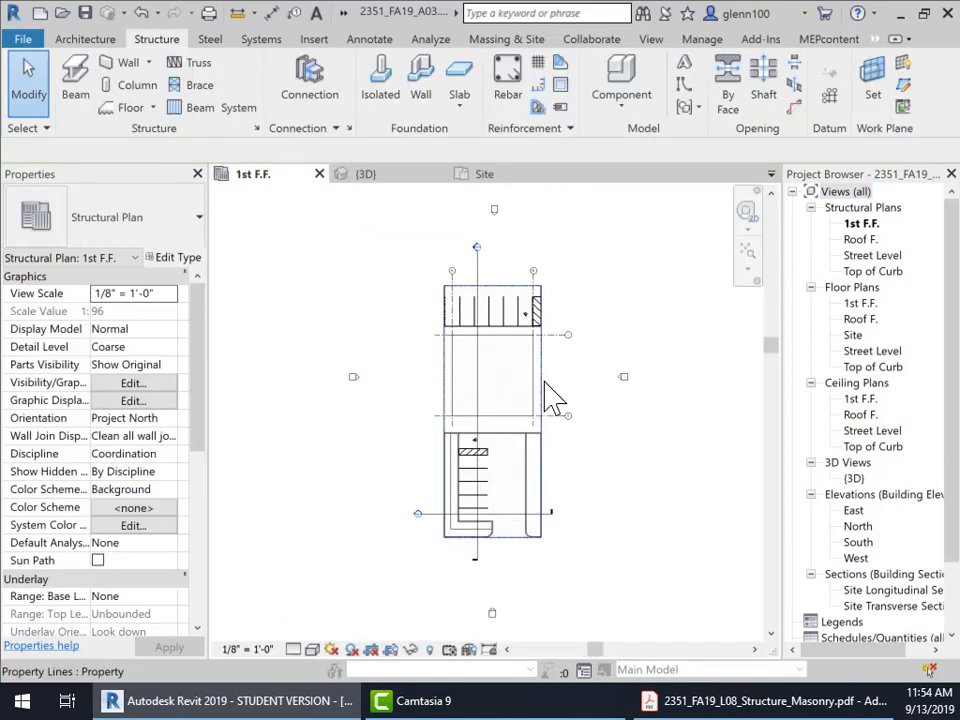
{"action": "scroll", "coordinate": [544, 381], "scroll_direction": "up", "scroll_amount": 5}
{"action": "middle_click_drag", "start_coordinate": [611, 372], "coordinate": [659, 335]}
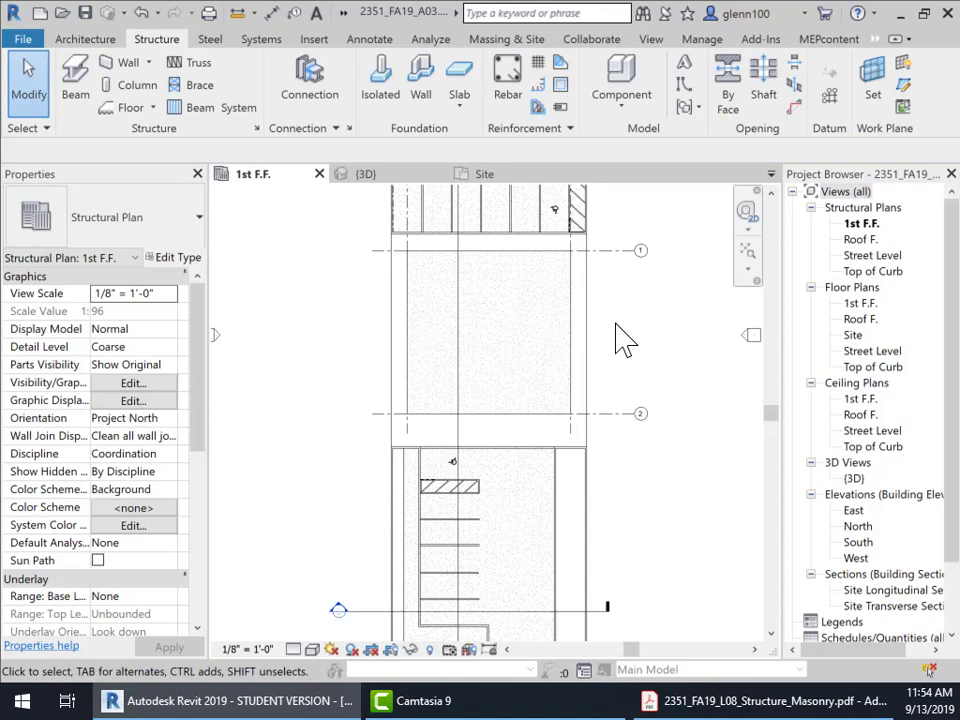
{"action": "left_click", "coordinate": [574, 361]}
{"action": "scroll", "coordinate": [489, 311], "scroll_direction": "up", "scroll_amount": 2}
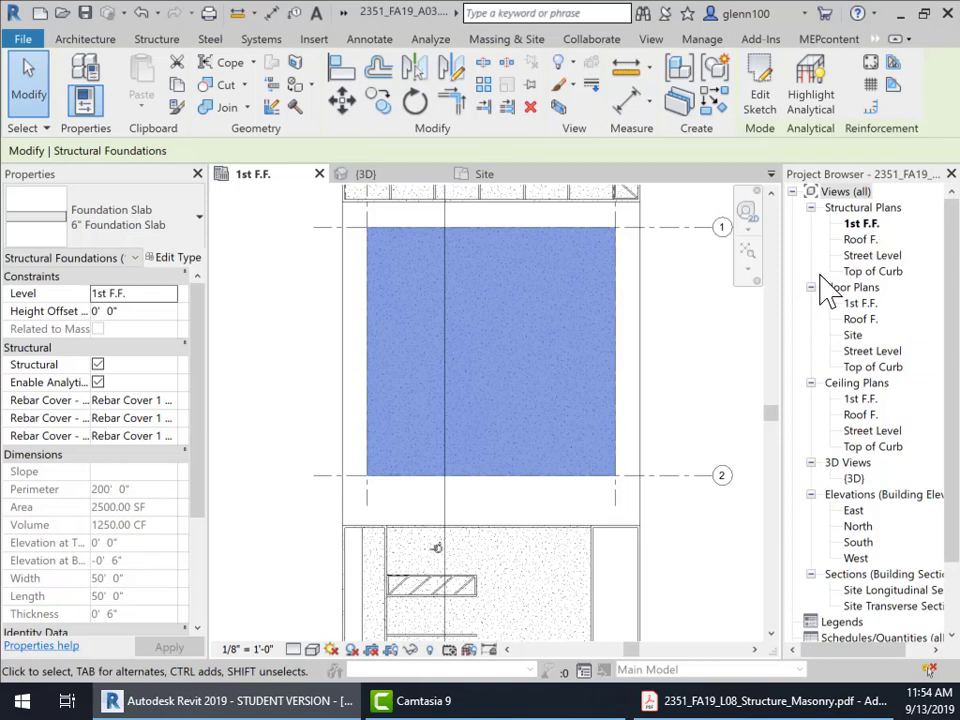
{"action": "left_click", "coordinate": [671, 392]}
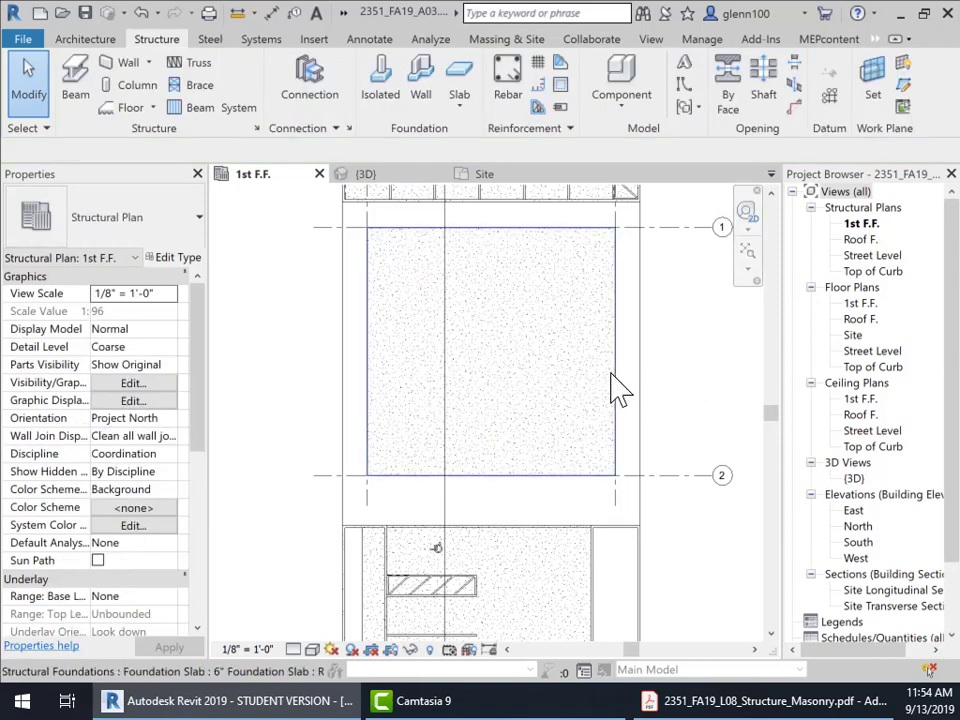
{"action": "left_click", "coordinate": [619, 390]}
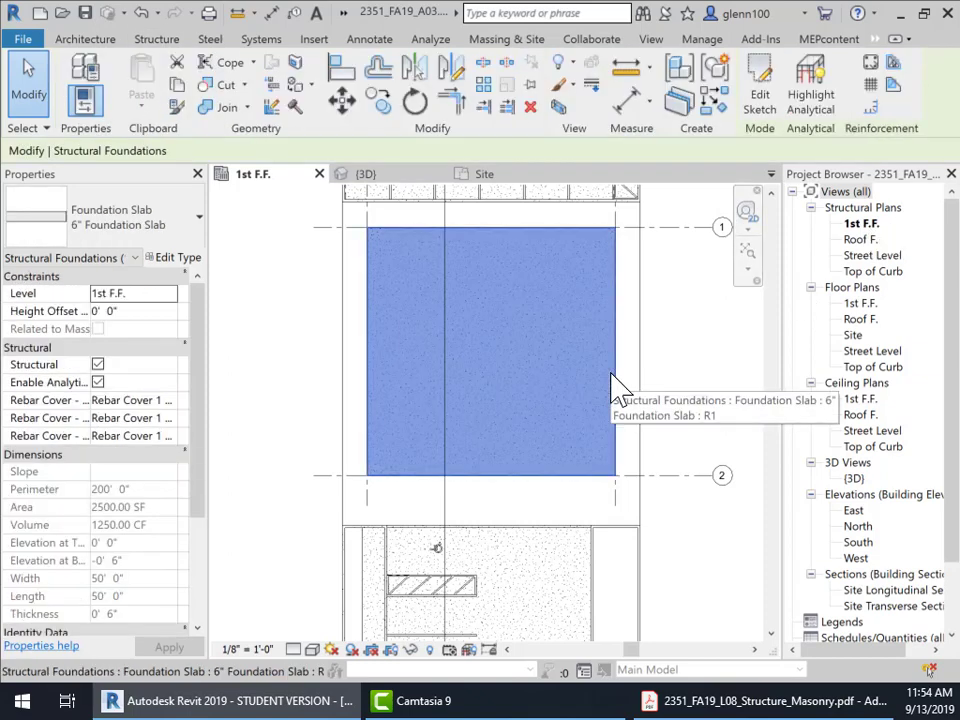
Inspect the selected foundation slab on the site in the default 3D view.
{"action": "left_click", "coordinate": [383, 174]}
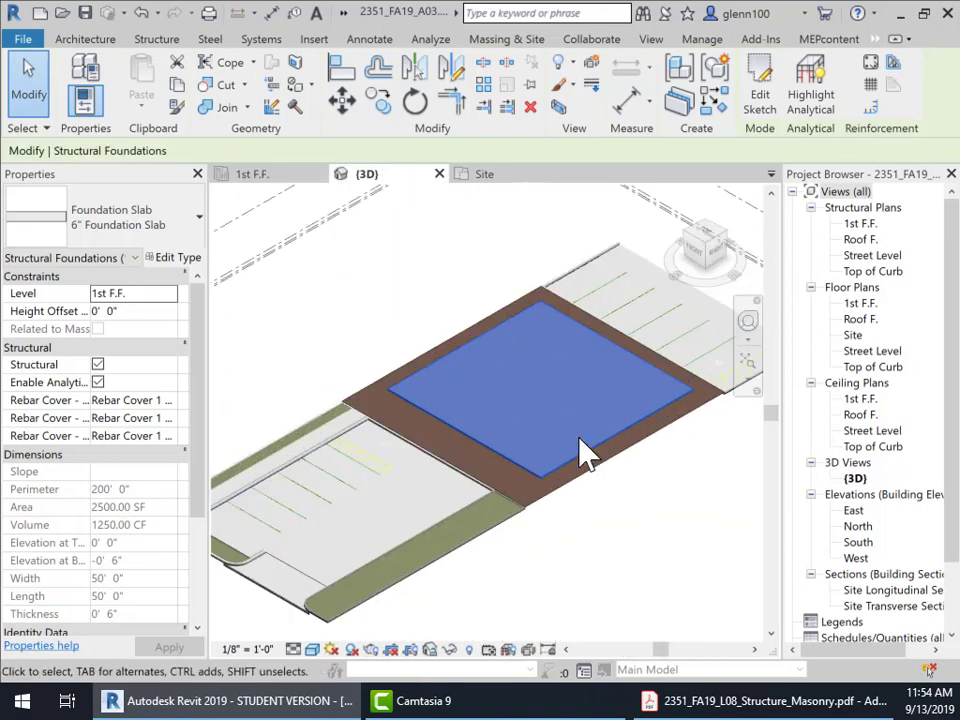
{"action": "scroll", "coordinate": [592, 462], "scroll_direction": "up", "scroll_amount": 5}
{"action": "scroll", "coordinate": [612, 570], "scroll_direction": "down", "scroll_amount": 4}
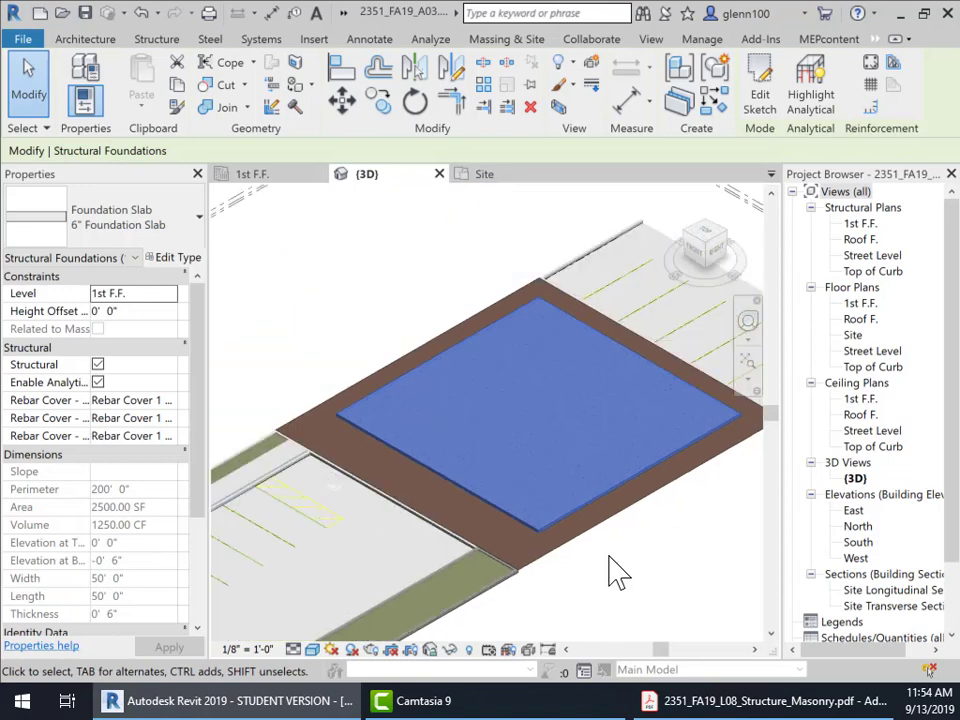
{"action": "scroll", "coordinate": [617, 572], "scroll_direction": "down", "scroll_amount": 2}
{"action": "middle_click_drag", "start_coordinate": [649, 570], "coordinate": [649, 450]}
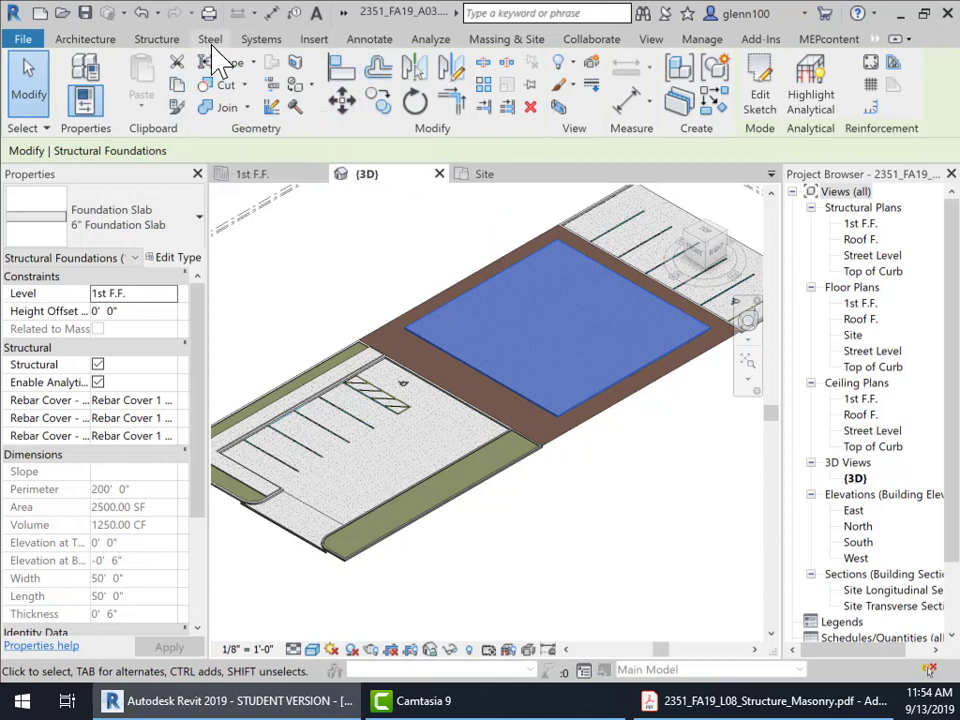
Start the Slab Edge command and set the Thickened 24" x 12" type's material to Concrete, Cast-in-Place gray.
{"action": "left_click", "coordinate": [157, 40]}
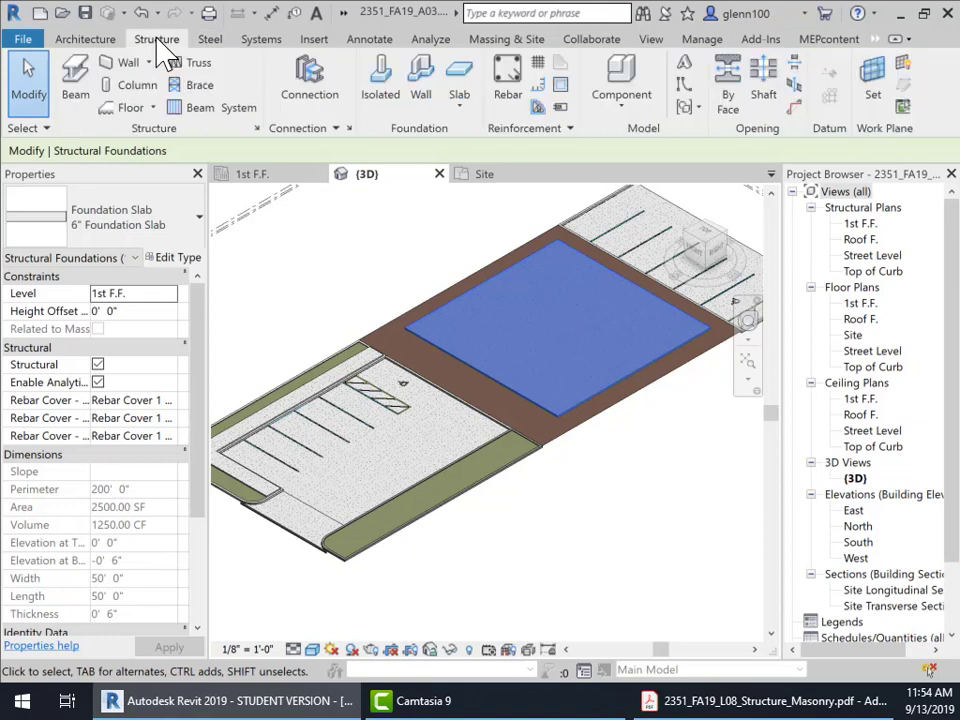
{"action": "left_click", "coordinate": [476, 117]}
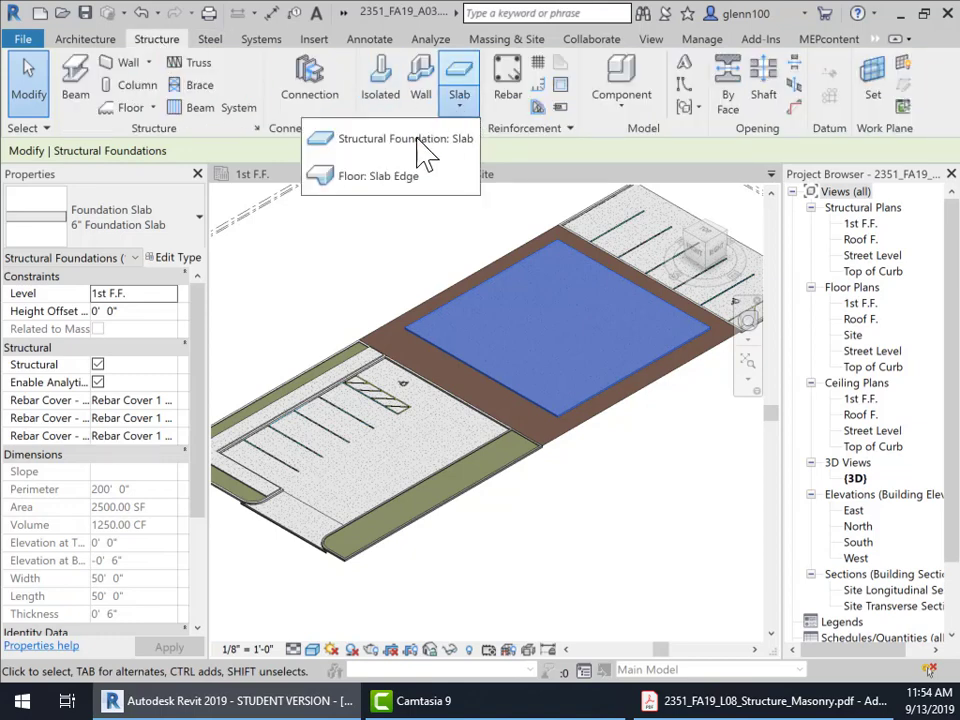
{"action": "left_click", "coordinate": [382, 180]}
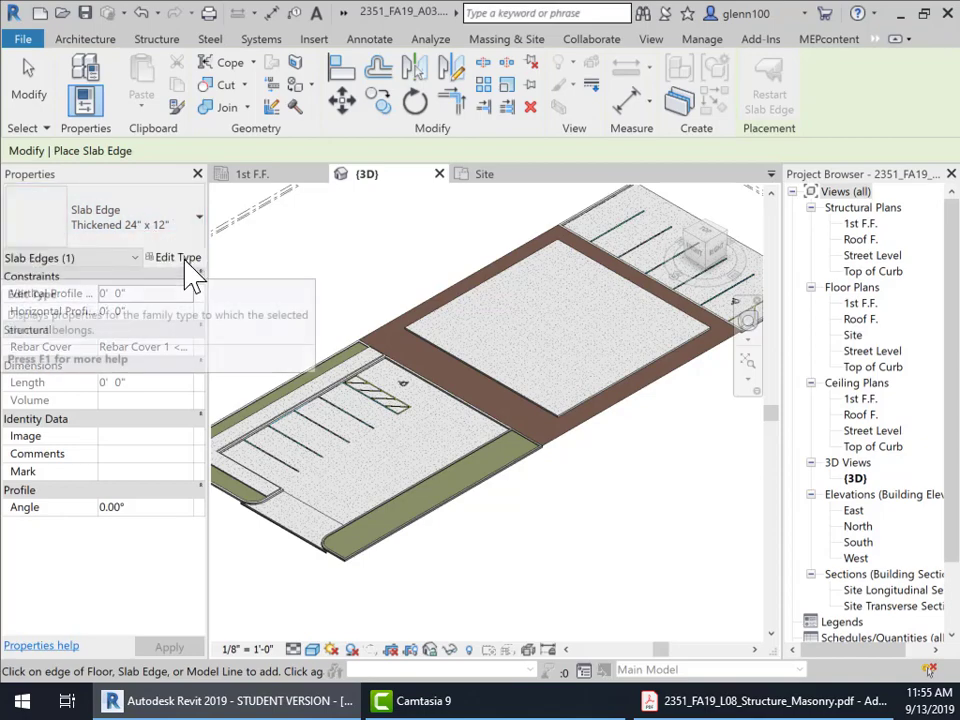
{"action": "left_click", "coordinate": [189, 266]}
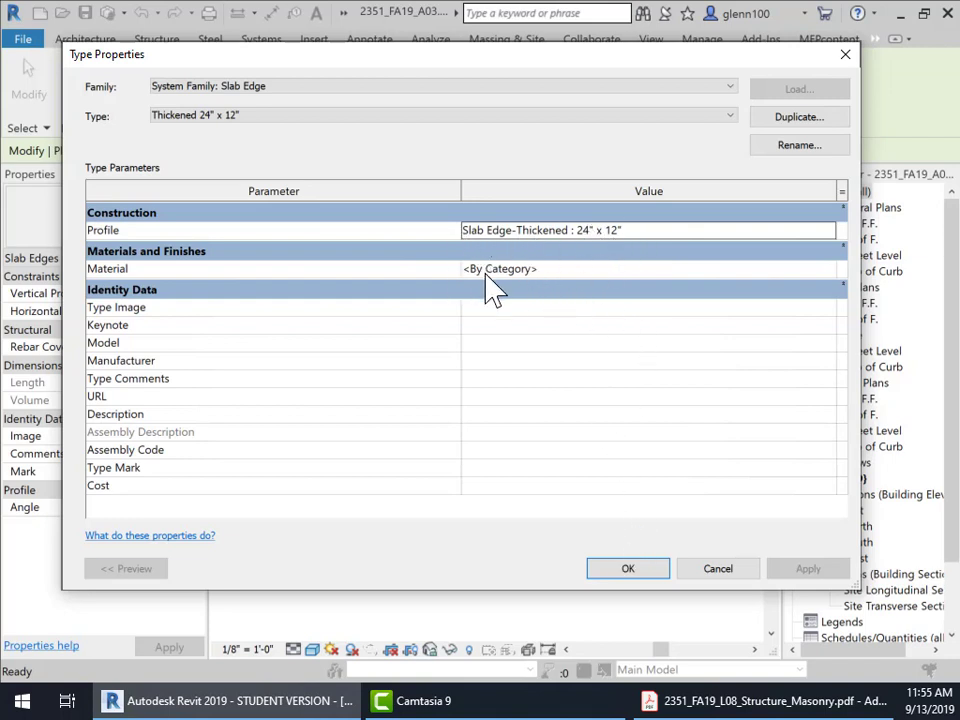
{"action": "left_click", "coordinate": [578, 273]}
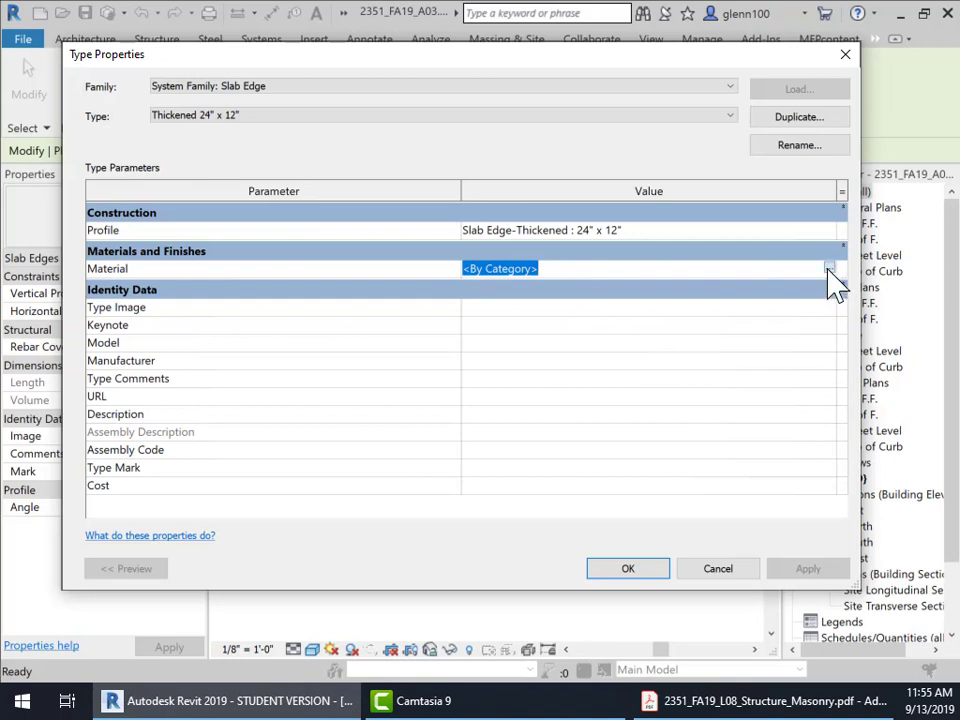
{"action": "left_click", "coordinate": [830, 269]}
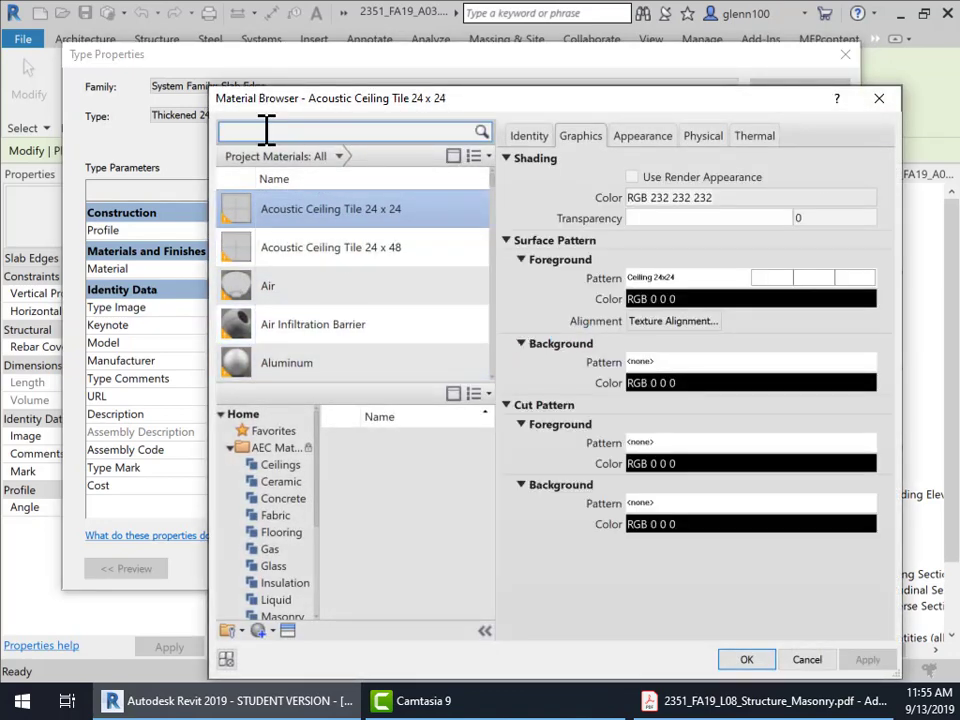
{"action": "type", "text": "c"}
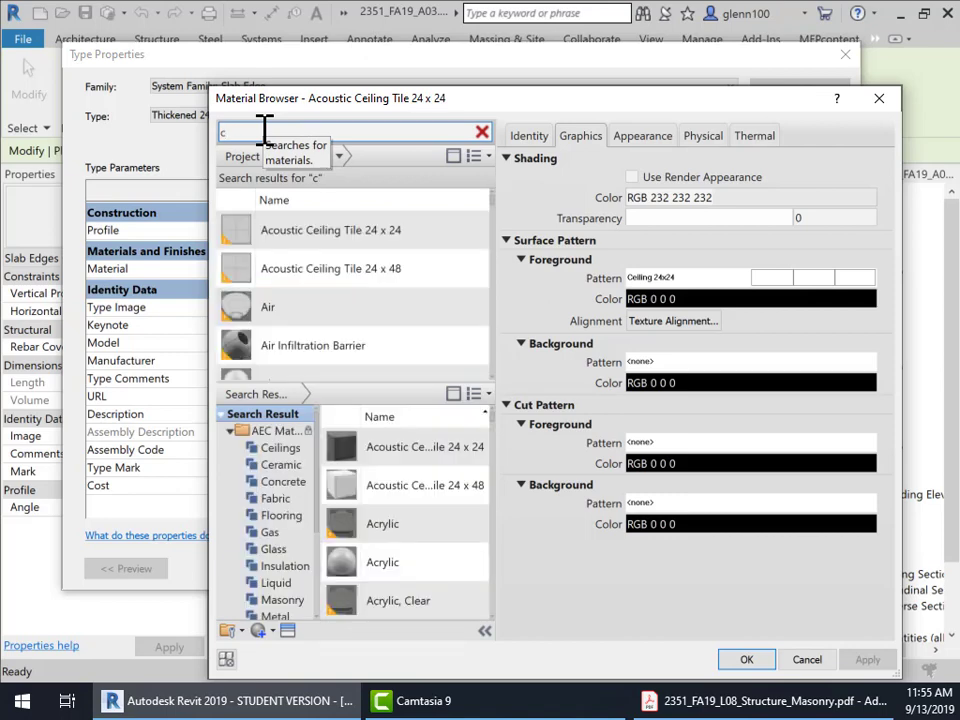
{"action": "type", "text": "0n"}
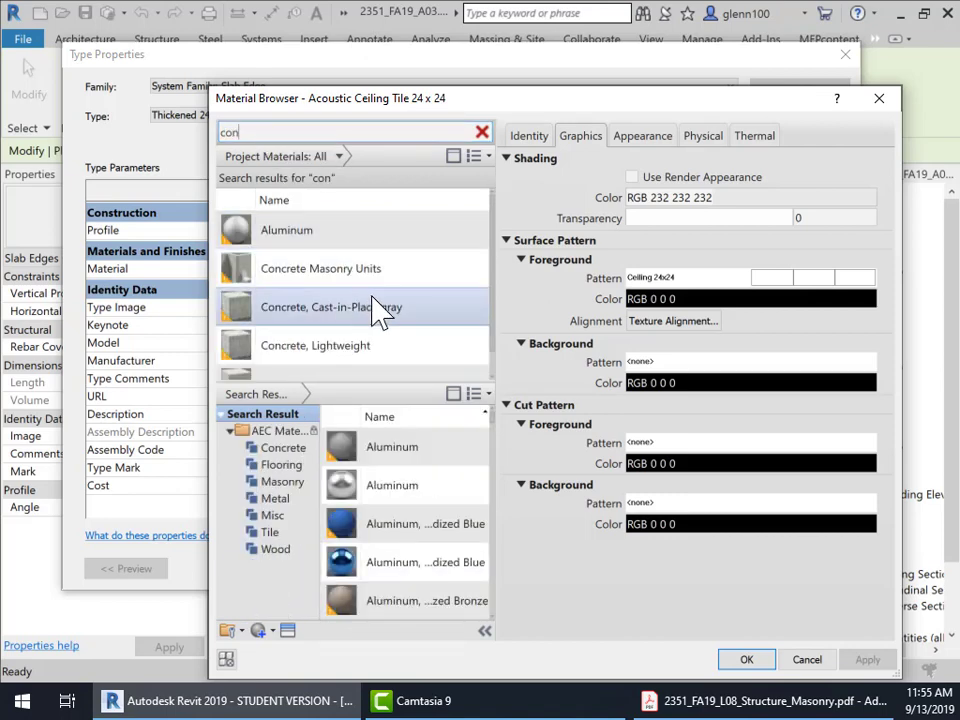
{"action": "left_click", "coordinate": [377, 308]}
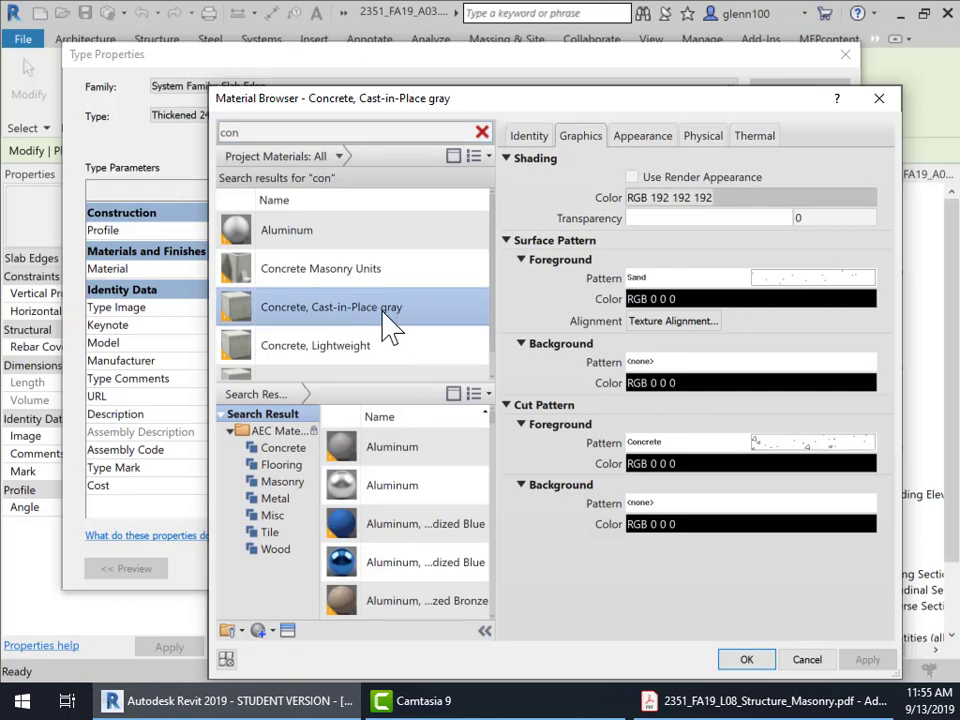
{"action": "left_click", "coordinate": [747, 662]}
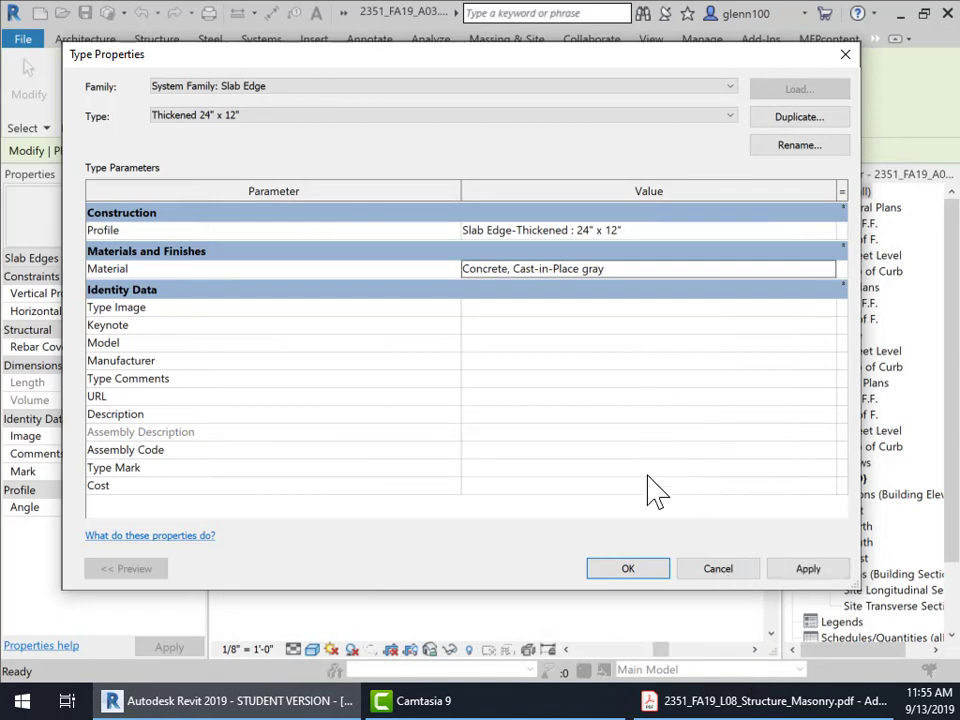
{"action": "left_click", "coordinate": [803, 570]}
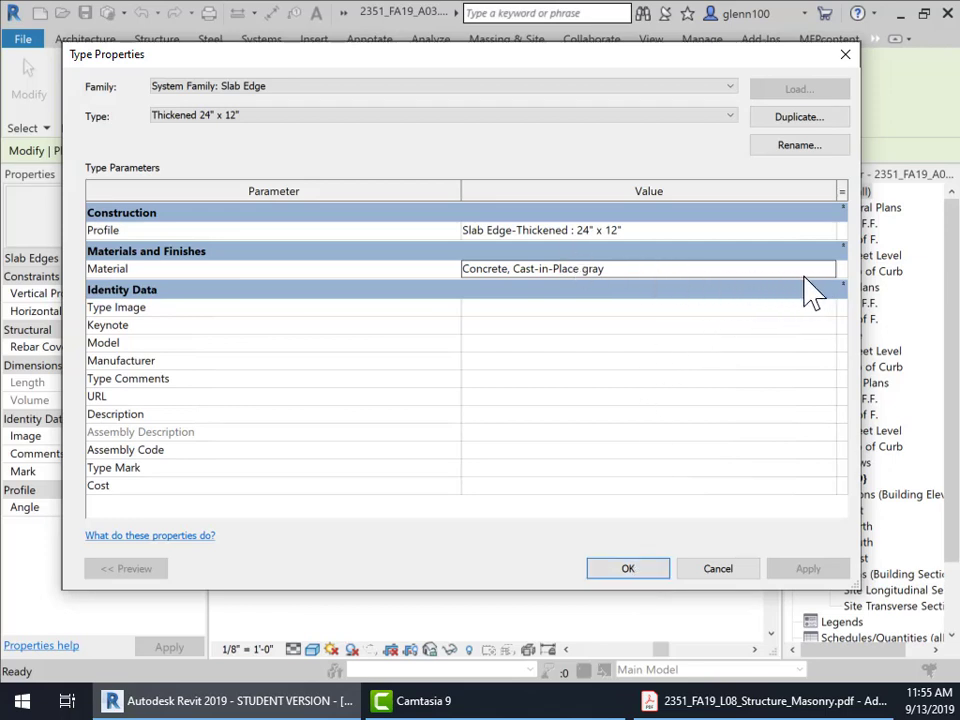
{"action": "left_click", "coordinate": [628, 569]}
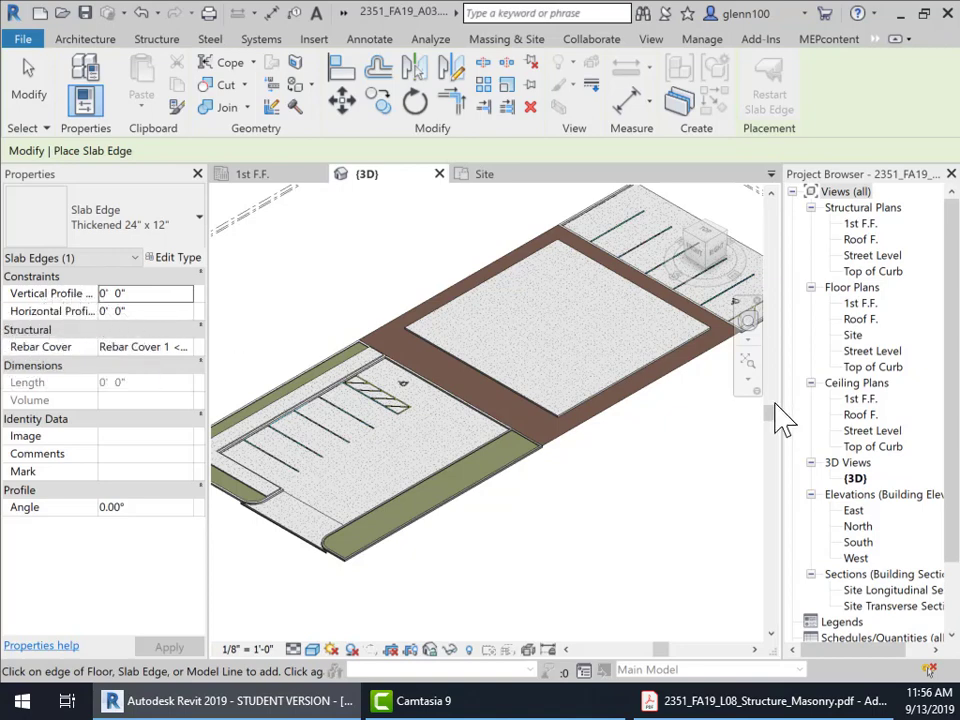
Try placing the slab edge along the upper edge of the slab's east side and undo the placement.
{"action": "scroll", "coordinate": [612, 402], "scroll_direction": "up", "scroll_amount": 3}
{"action": "middle_click_drag", "start_coordinate": [643, 416], "coordinate": [564, 403]}
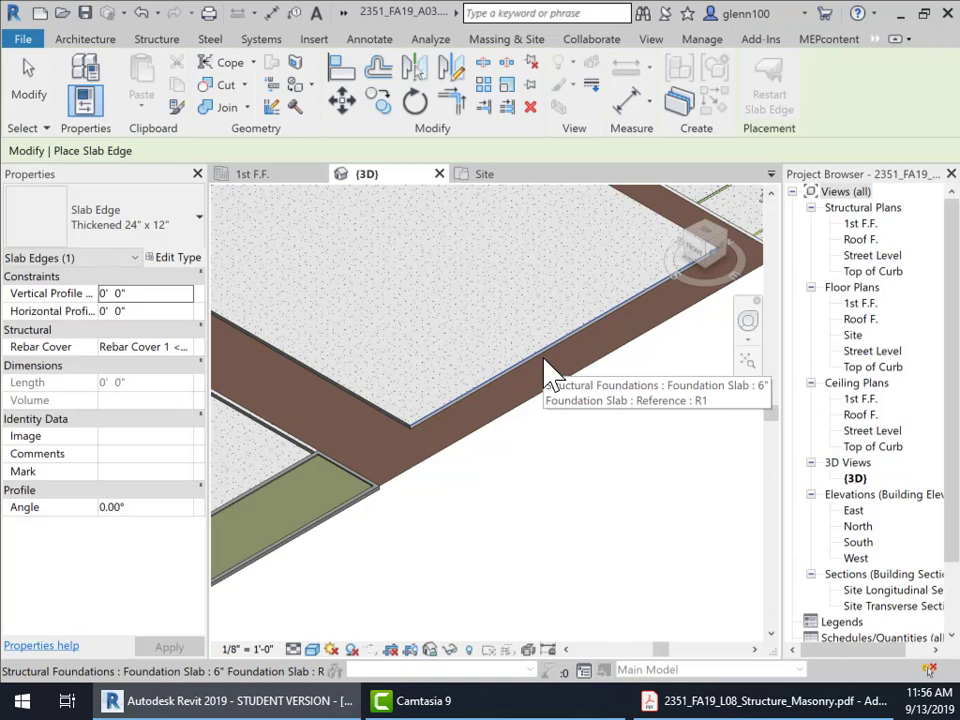
{"action": "left_click", "coordinate": [548, 375]}
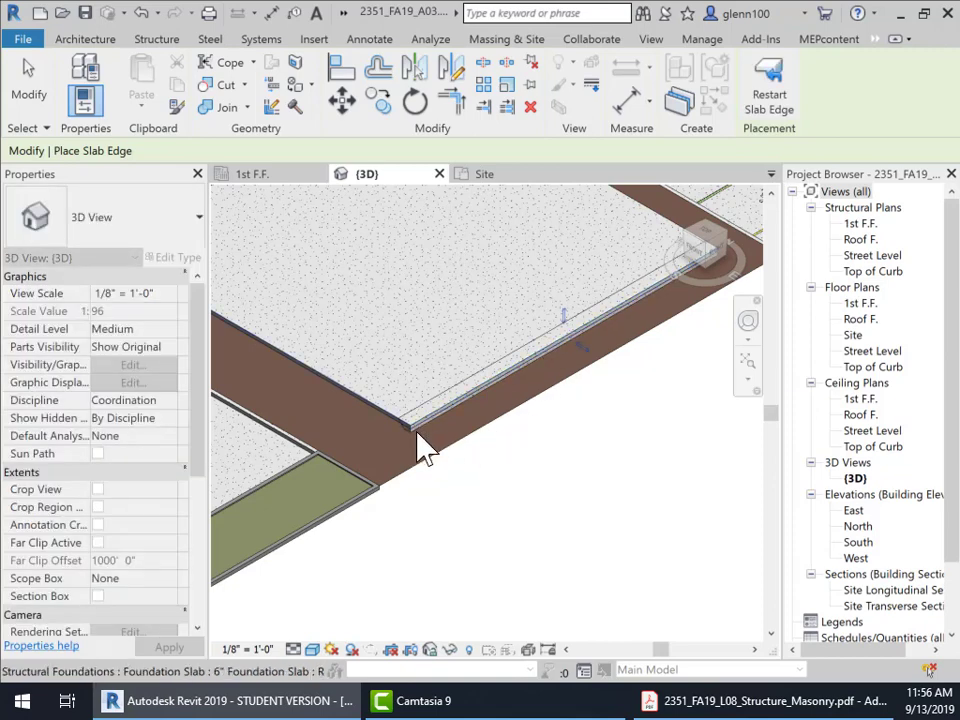
{"action": "scroll", "coordinate": [420, 448], "scroll_direction": "up", "scroll_amount": 5}
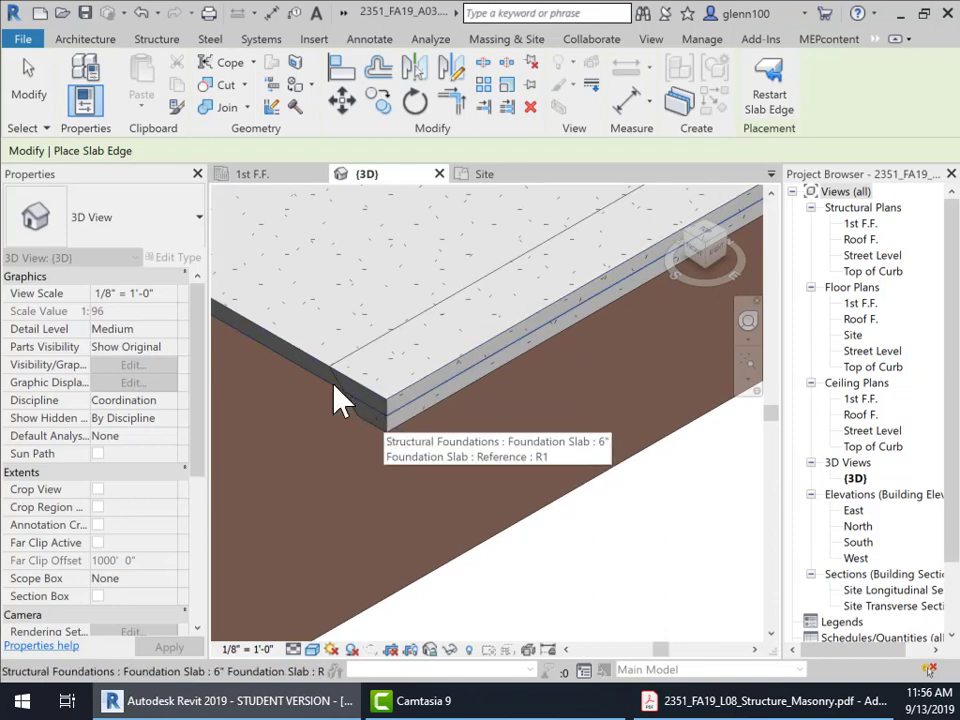
{"action": "scroll", "coordinate": [338, 395], "scroll_direction": "down", "scroll_amount": 4}
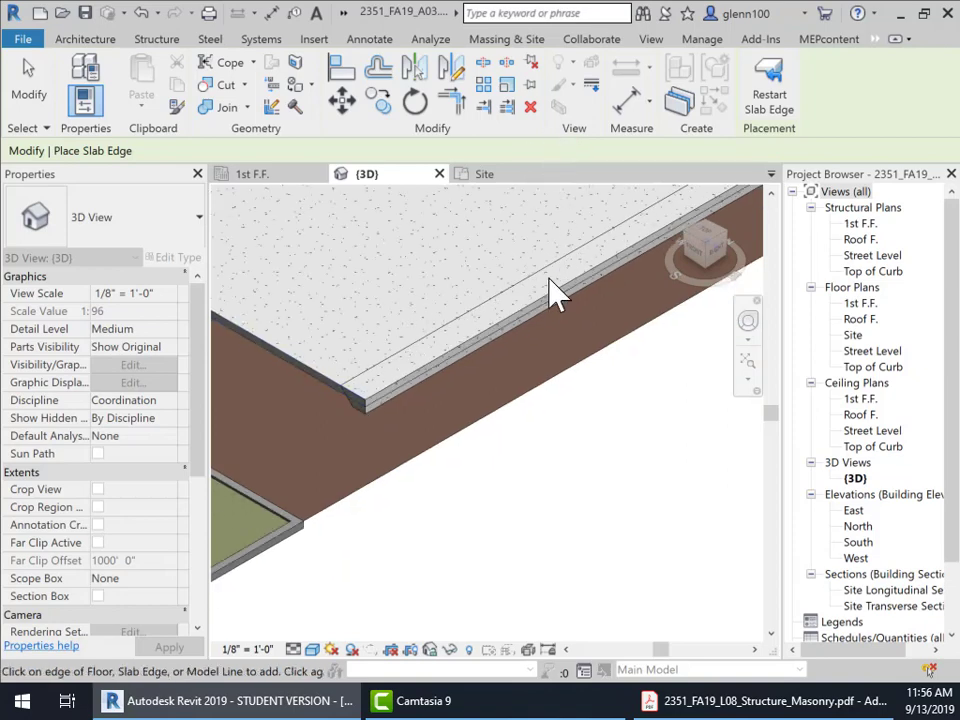
{"action": "left_click", "coordinate": [141, 13]}
Place the Thickened 24" x 12" slab edge along the bottom edge of the slab's east side and end the command.
{"action": "scroll", "coordinate": [610, 408], "scroll_direction": "up", "scroll_amount": 3}
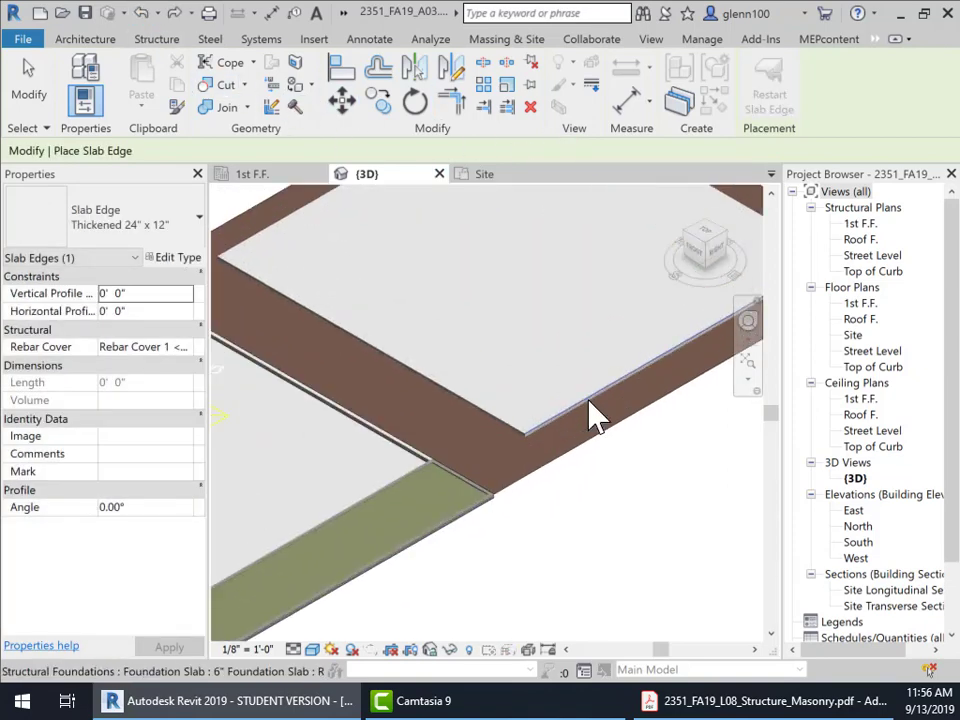
{"action": "scroll", "coordinate": [595, 420], "scroll_direction": "up", "scroll_amount": 2}
{"action": "middle_click_drag", "start_coordinate": [596, 435], "coordinate": [508, 326]}
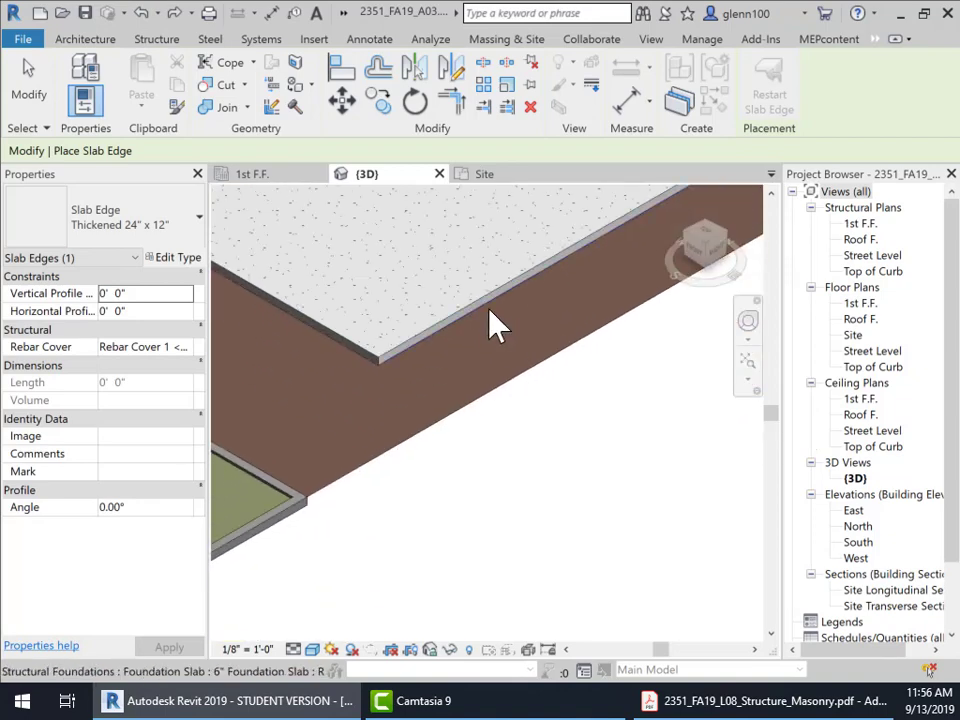
{"action": "left_click", "coordinate": [494, 322]}
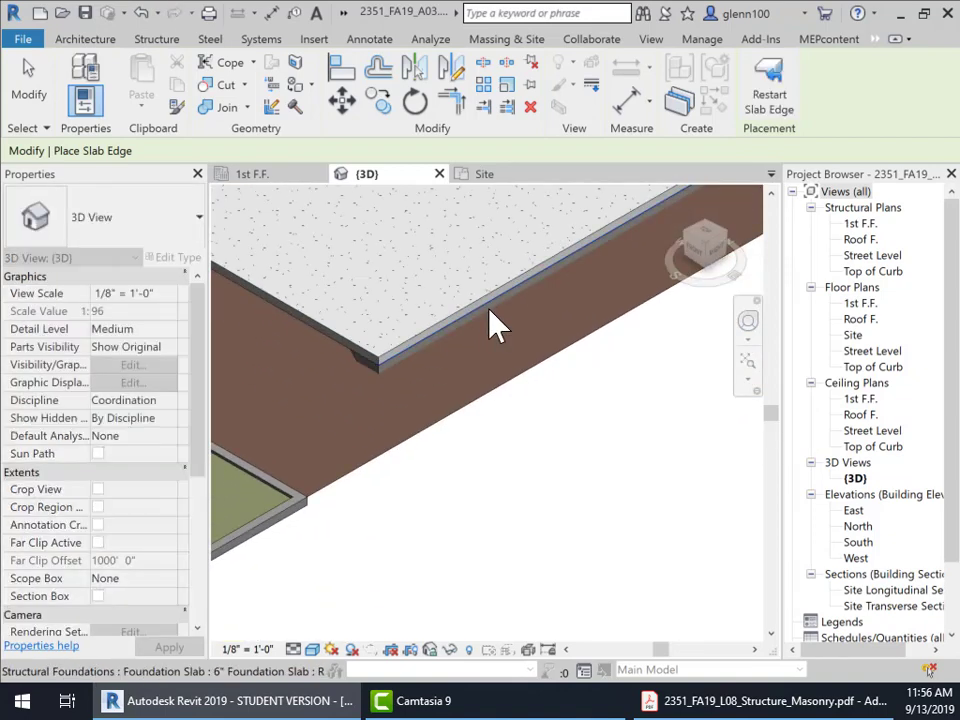
{"action": "left_click", "coordinate": [389, 407]}
{"action": "key", "text": "Escape"}
{"action": "key", "text": "Escape"}
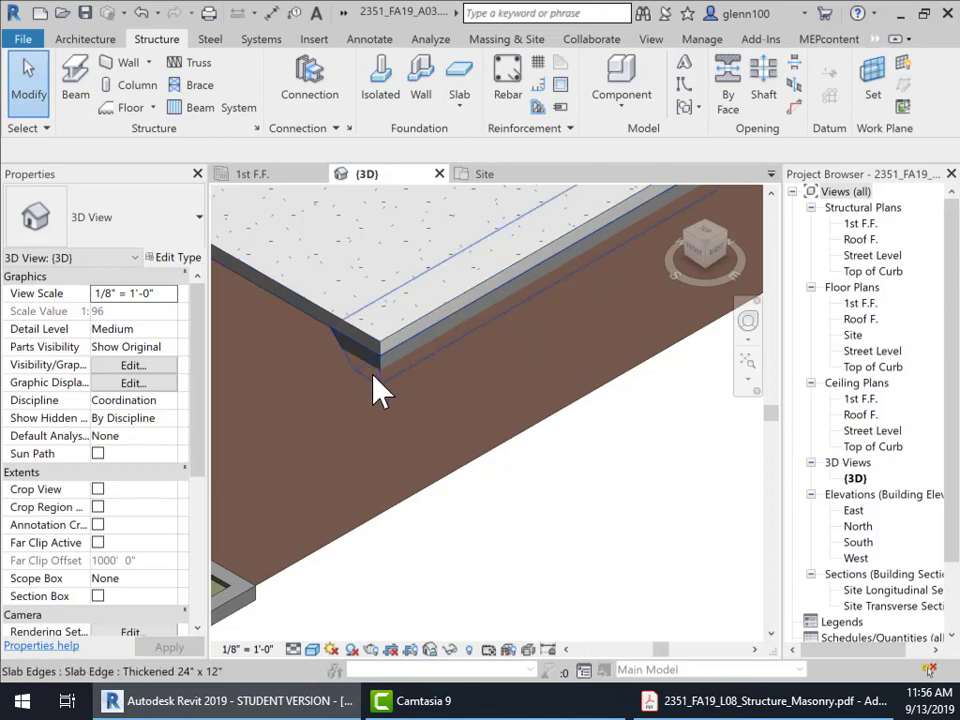
Hide the topography element around the foundation slab in the 3D view.
{"action": "scroll", "coordinate": [374, 380], "scroll_direction": "down", "scroll_amount": 2}
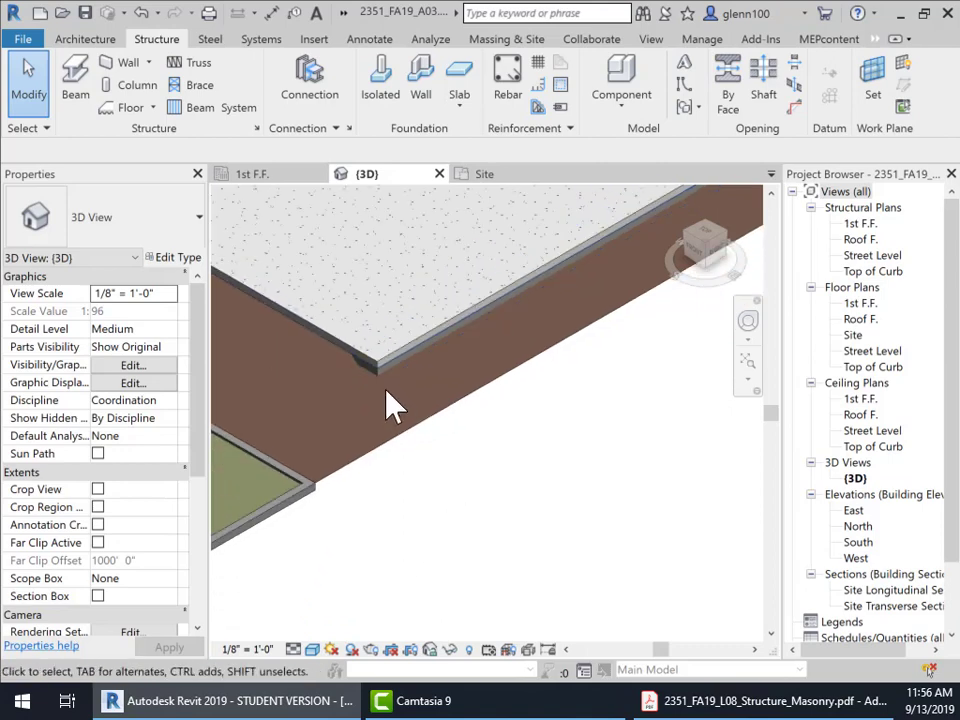
{"action": "left_click", "coordinate": [478, 404]}
{"action": "right_click", "coordinate": [497, 395]}
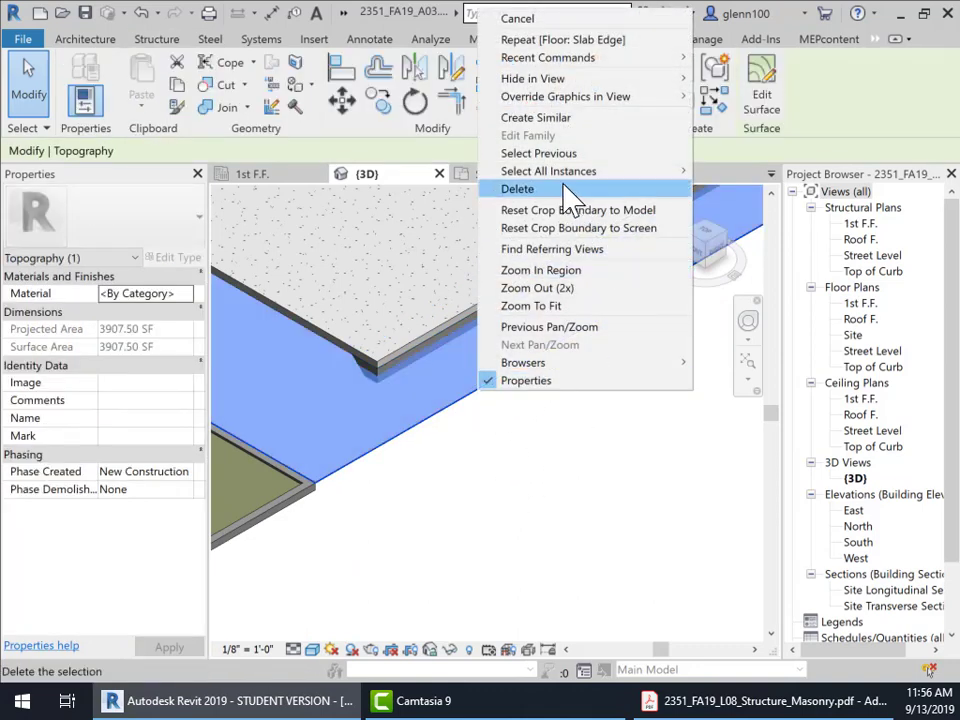
{"action": "mouse_move", "coordinate": [676, 80]}
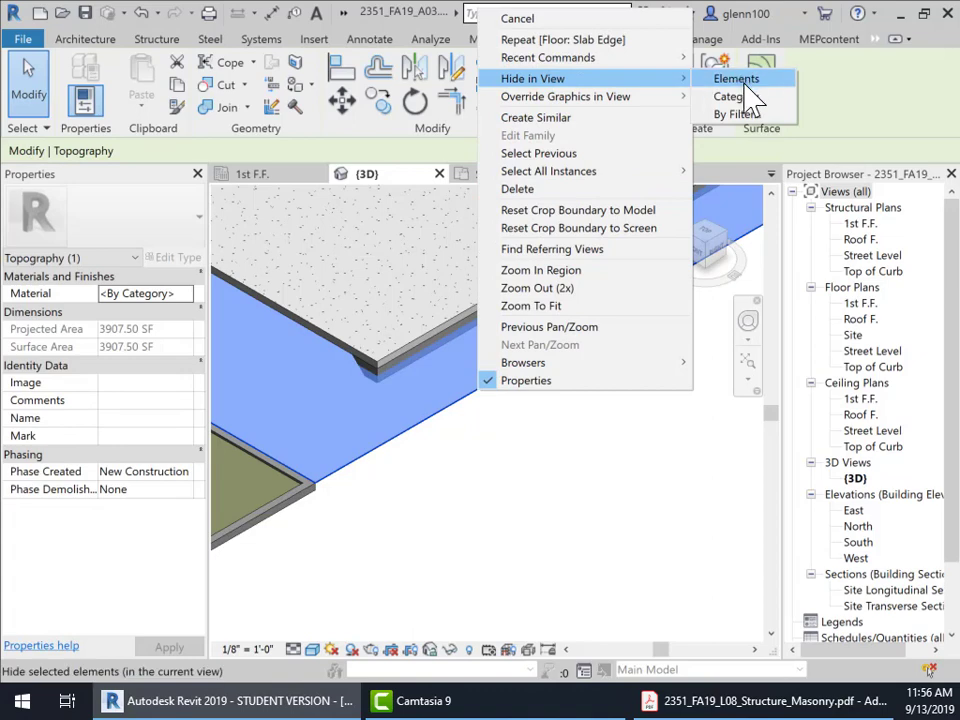
{"action": "left_click", "coordinate": [740, 84]}
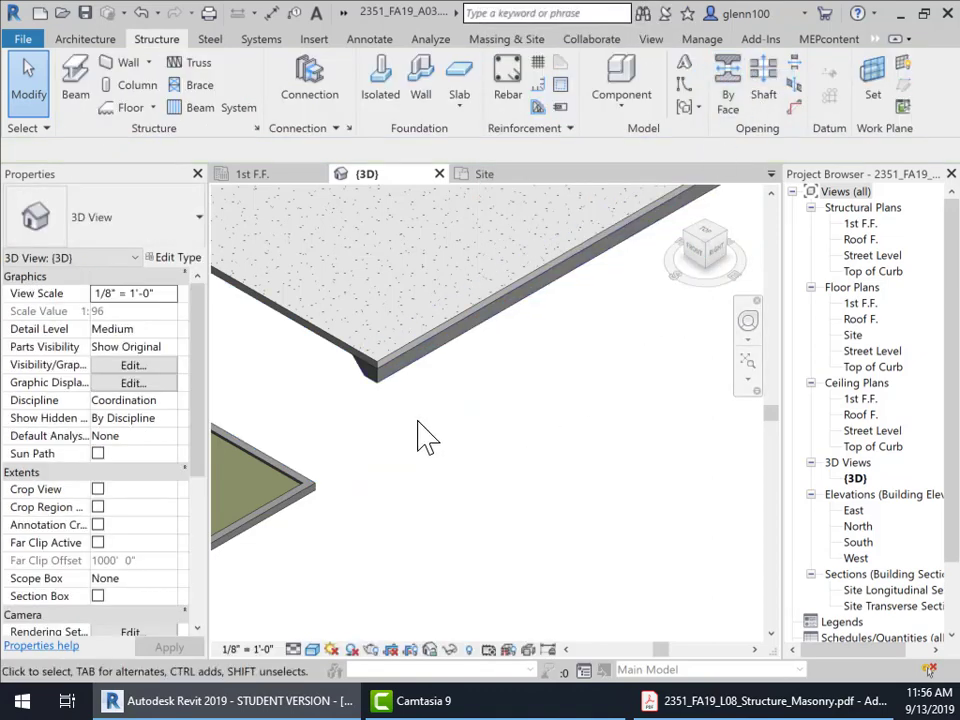
{"action": "middle_click_drag", "start_coordinate": [414, 390], "coordinate": [343, 426]}
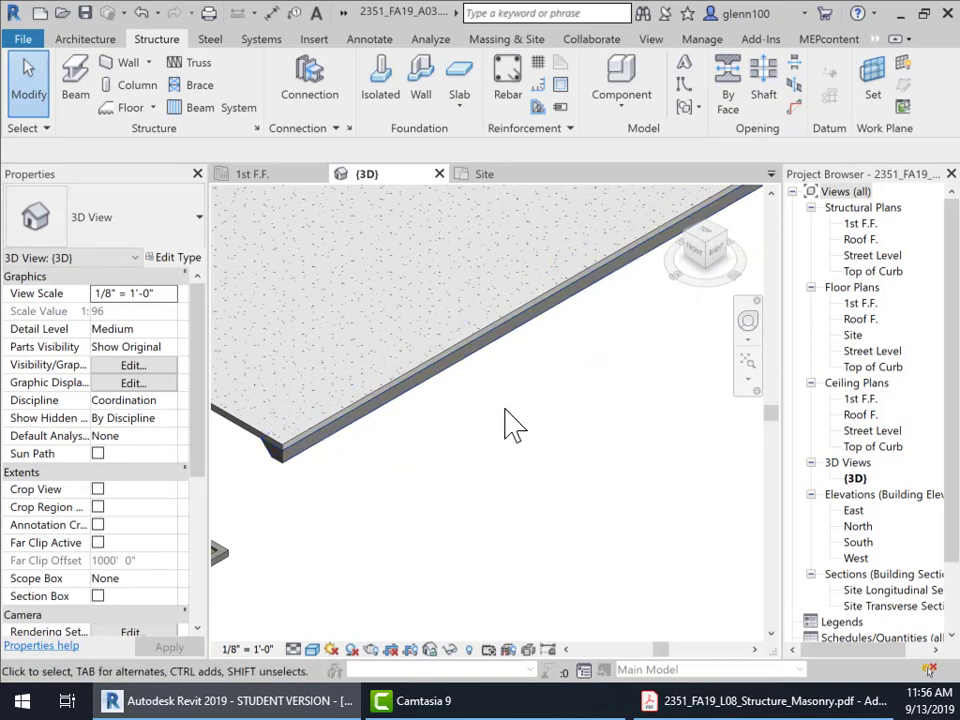
{"action": "middle_click_drag", "start_coordinate": [531, 436], "coordinate": [500, 432]}
{"action": "scroll", "coordinate": [500, 432], "scroll_direction": "down", "scroll_amount": 2}
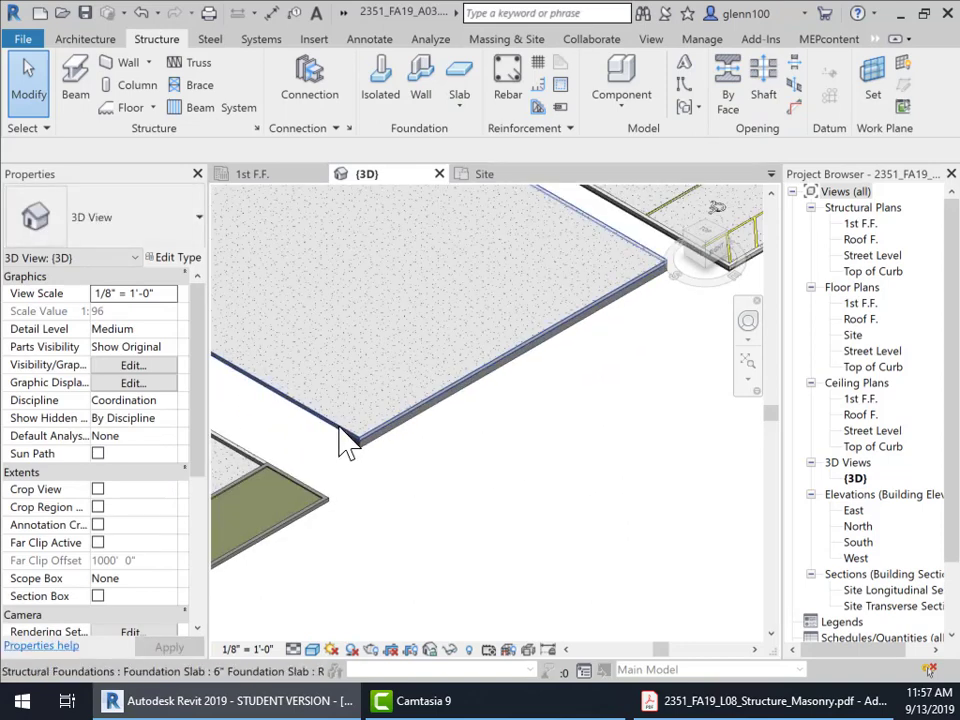
{"action": "scroll", "coordinate": [343, 440], "scroll_direction": "up", "scroll_amount": 2}
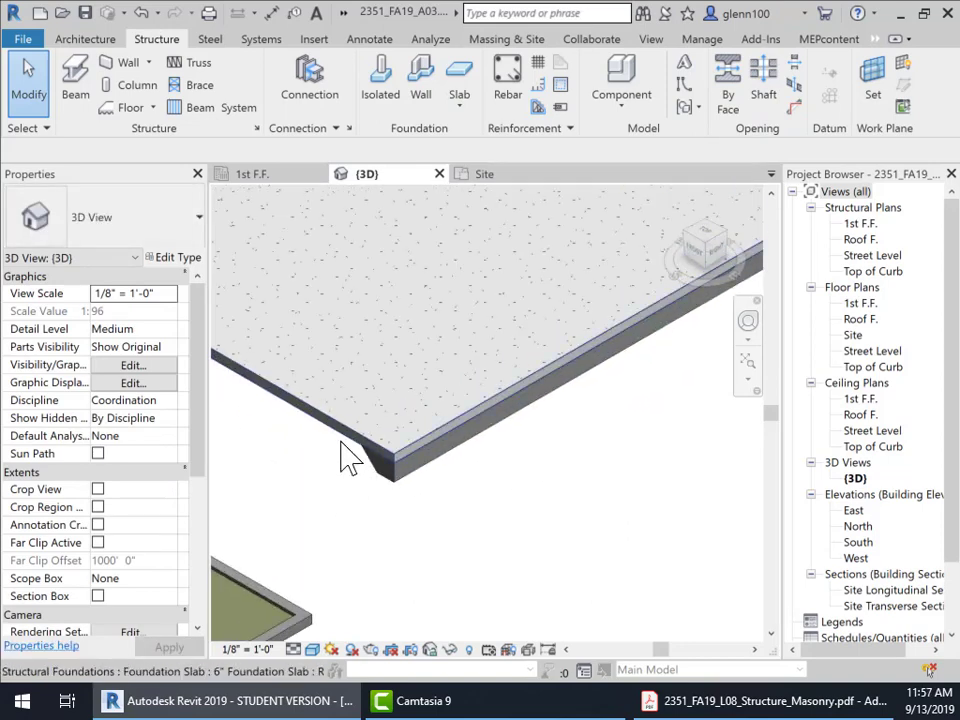
{"action": "left_click", "coordinate": [343, 458]}
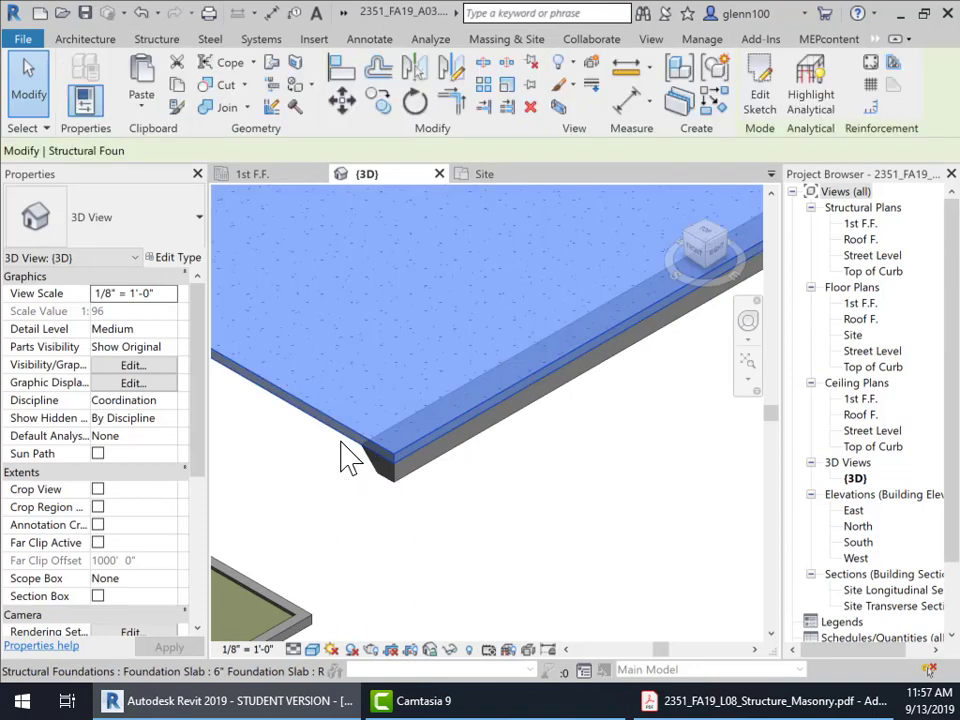
{"action": "left_click", "coordinate": [354, 529]}
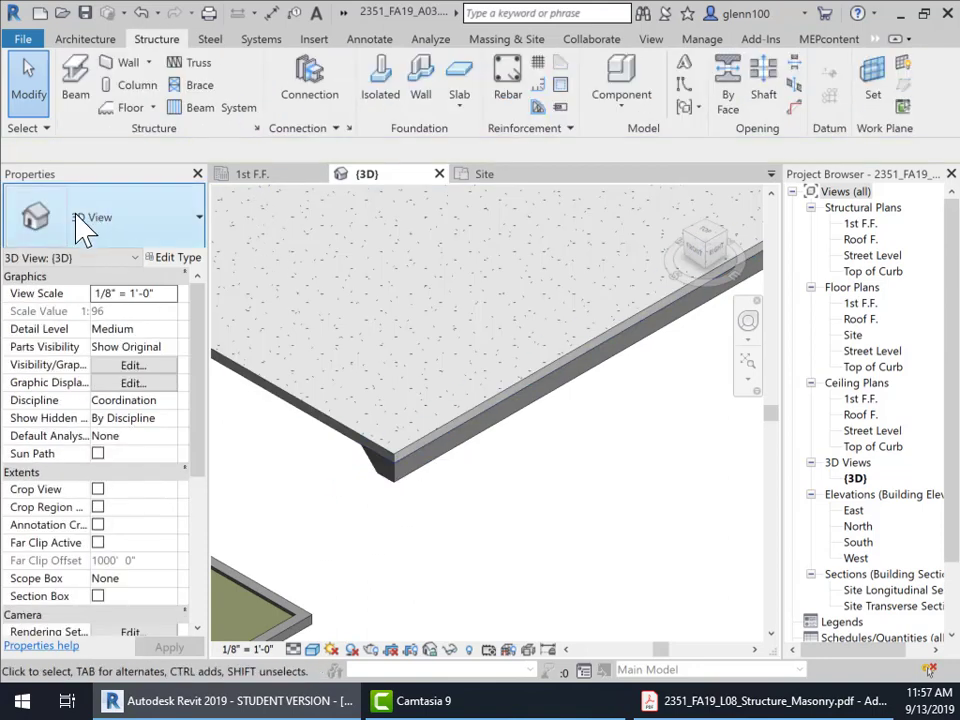
Place a Thickened 24" x 12" slab edge along the bottom edge of the slab's south side, undoing a trial placement on its upper edge.
{"action": "left_click", "coordinate": [468, 117]}
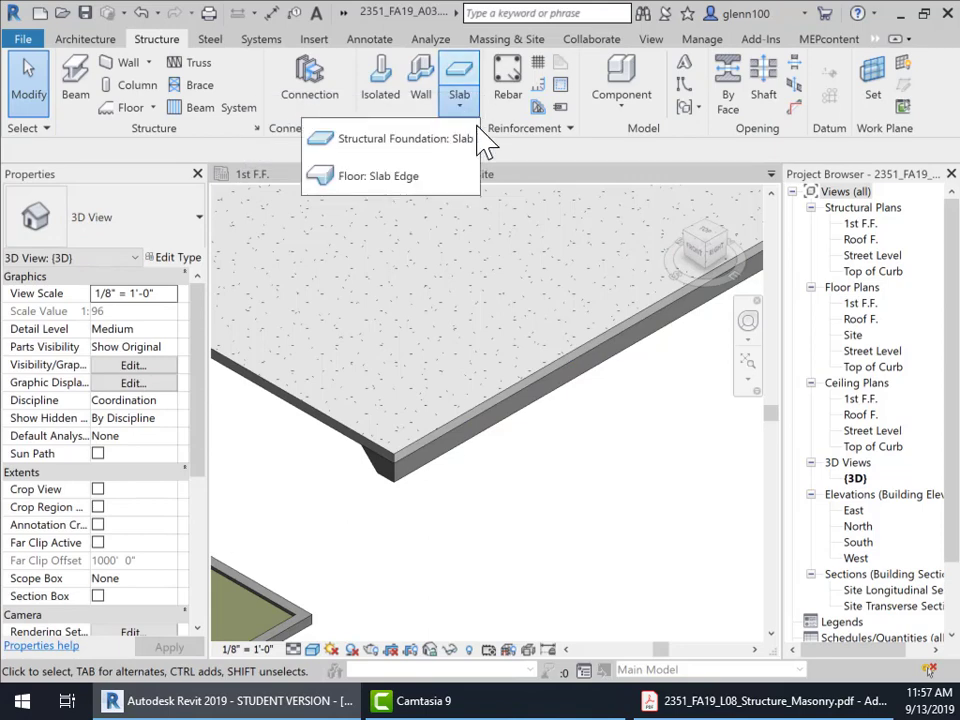
{"action": "left_click", "coordinate": [407, 180]}
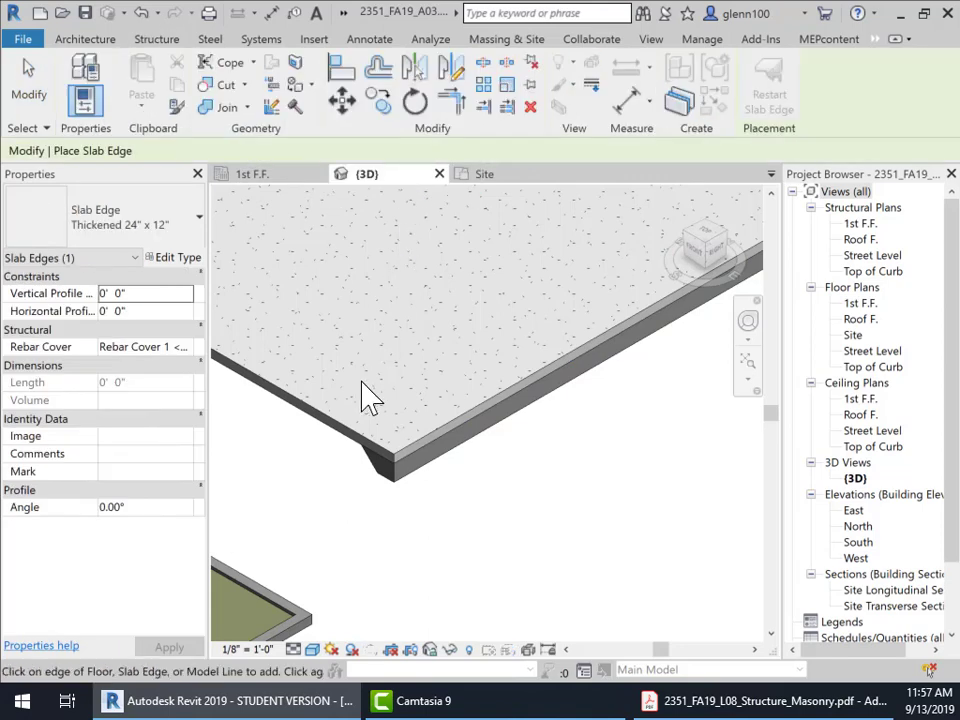
{"action": "left_click", "coordinate": [340, 450]}
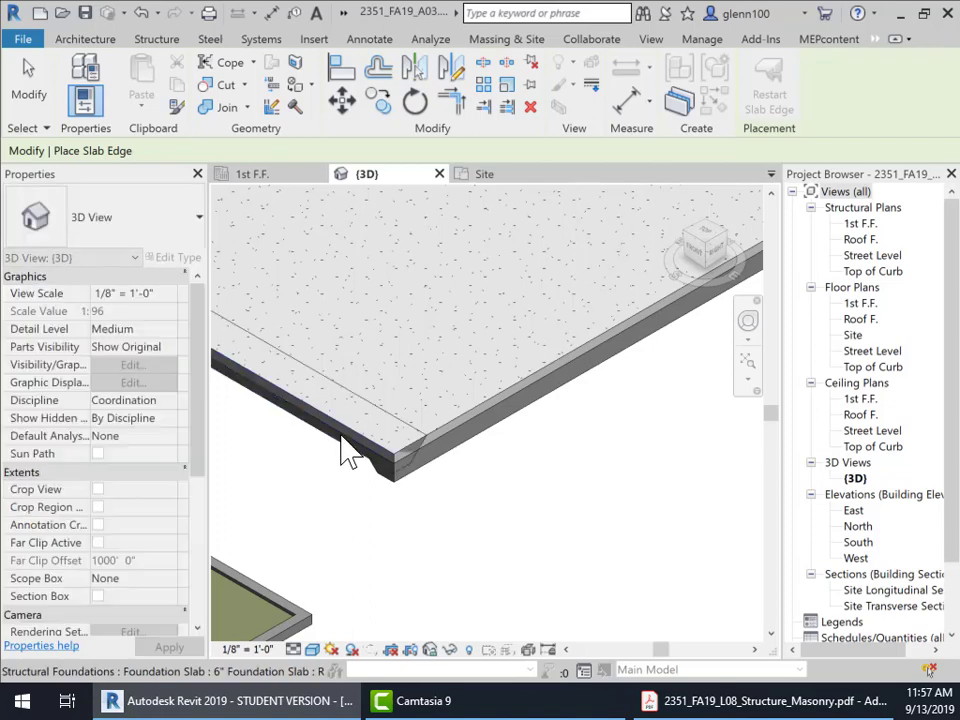
{"action": "scroll", "coordinate": [339, 475], "scroll_direction": "up", "scroll_amount": 2}
{"action": "middle_click_drag", "start_coordinate": [424, 493], "coordinate": [615, 427]}
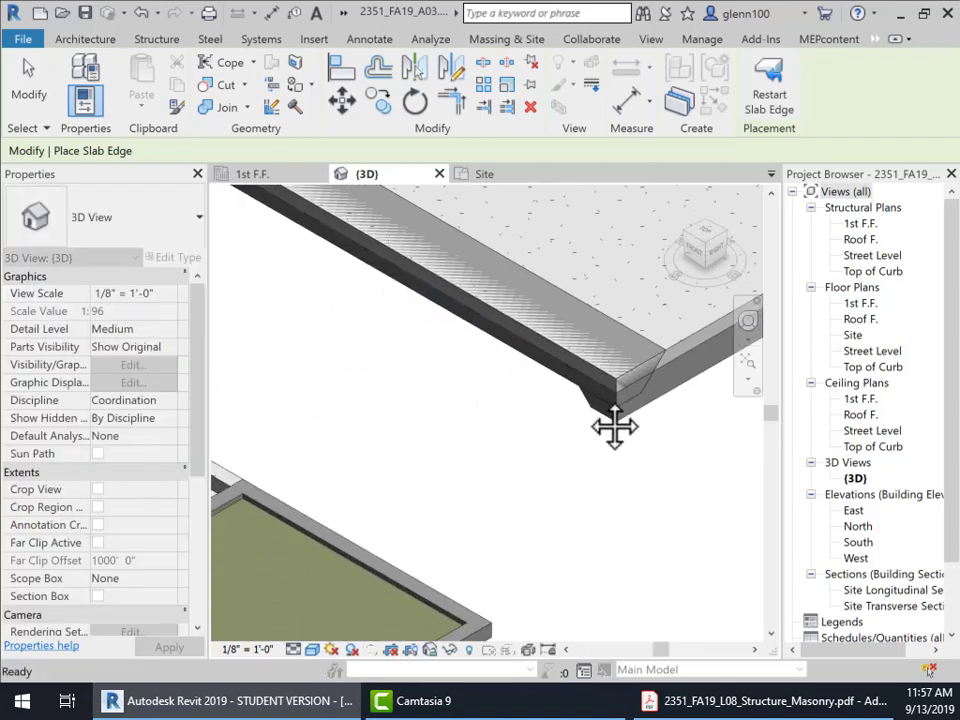
{"action": "left_click", "coordinate": [141, 13]}
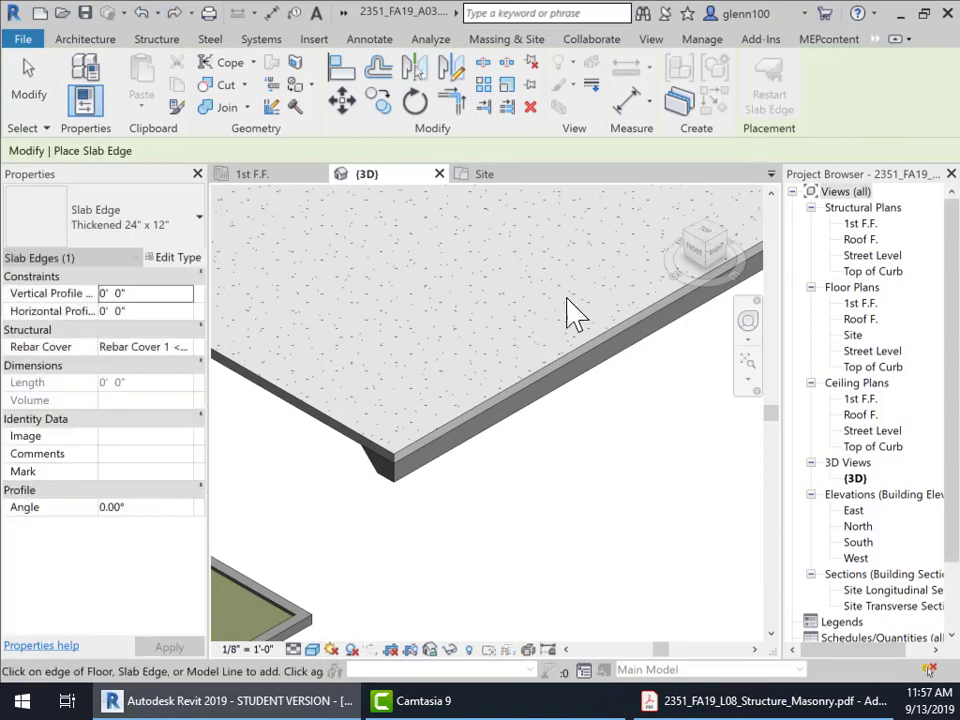
{"action": "left_click", "coordinate": [343, 452]}
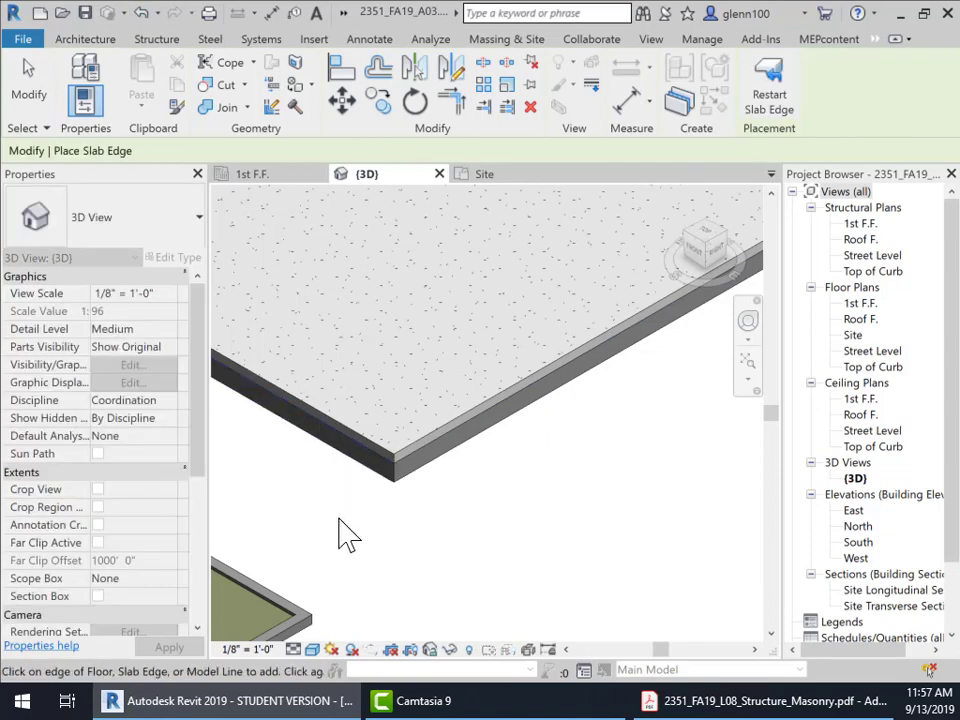
Place a Thickened 24" x 12" slab edge along the bottom edge of the foundation slab's west side.
{"action": "scroll", "coordinate": [345, 520], "scroll_direction": "down", "scroll_amount": 3}
{"action": "middle_click_drag", "start_coordinate": [434, 440], "coordinate": [431, 433]}
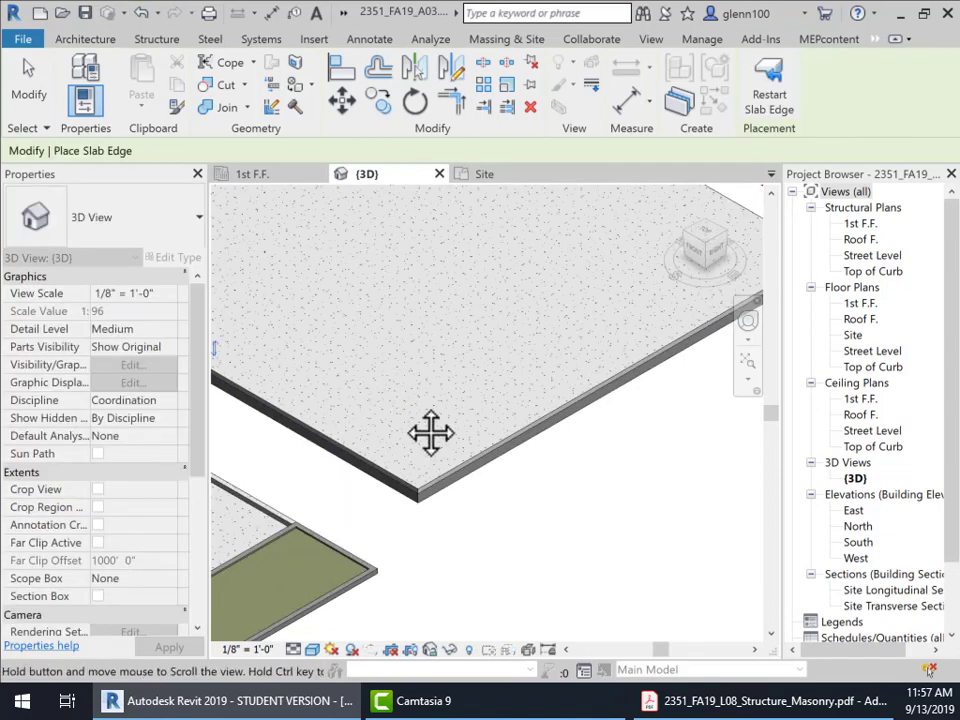
{"action": "left_click", "coordinate": [690, 250]}
{"action": "scroll", "coordinate": [300, 536], "scroll_direction": "up", "scroll_amount": 4}
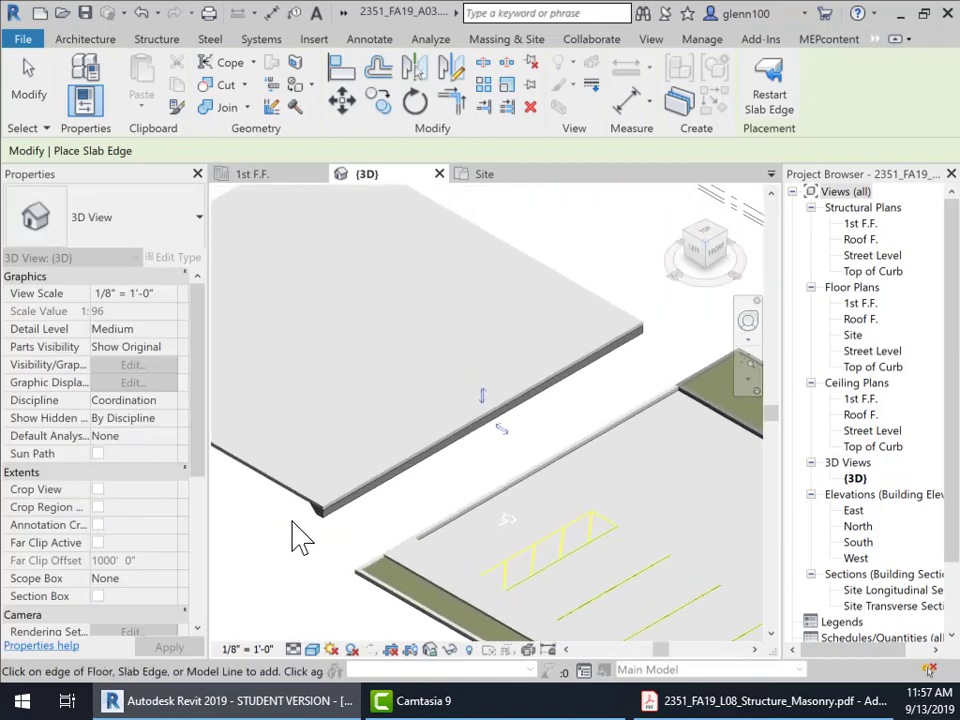
{"action": "middle_click_drag", "start_coordinate": [300, 536], "coordinate": [383, 473]}
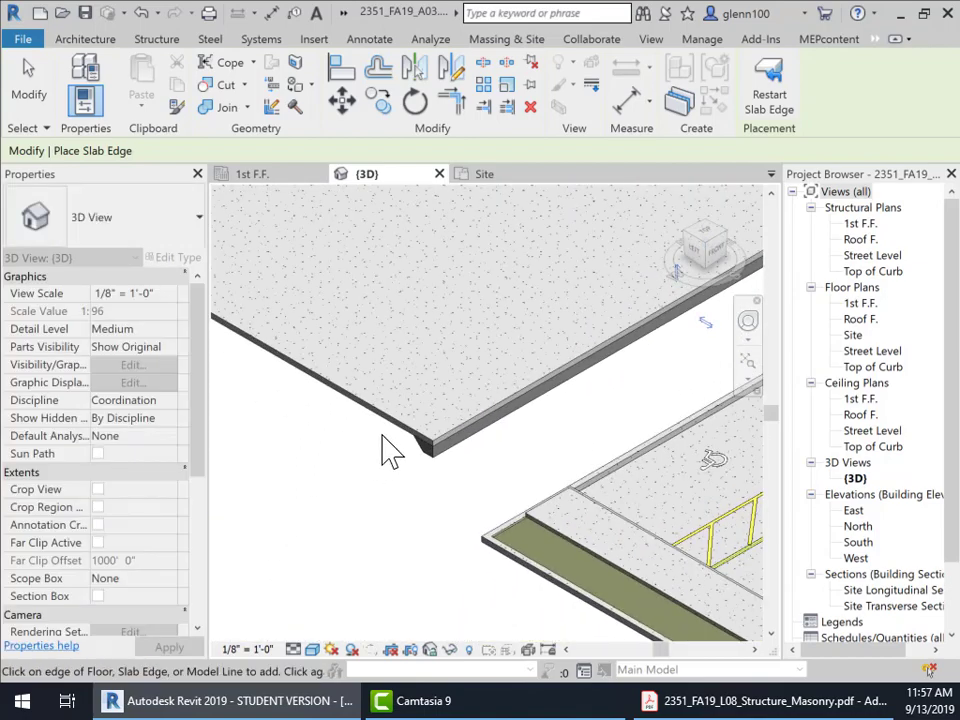
{"action": "scroll", "coordinate": [387, 442], "scroll_direction": "up", "scroll_amount": 2}
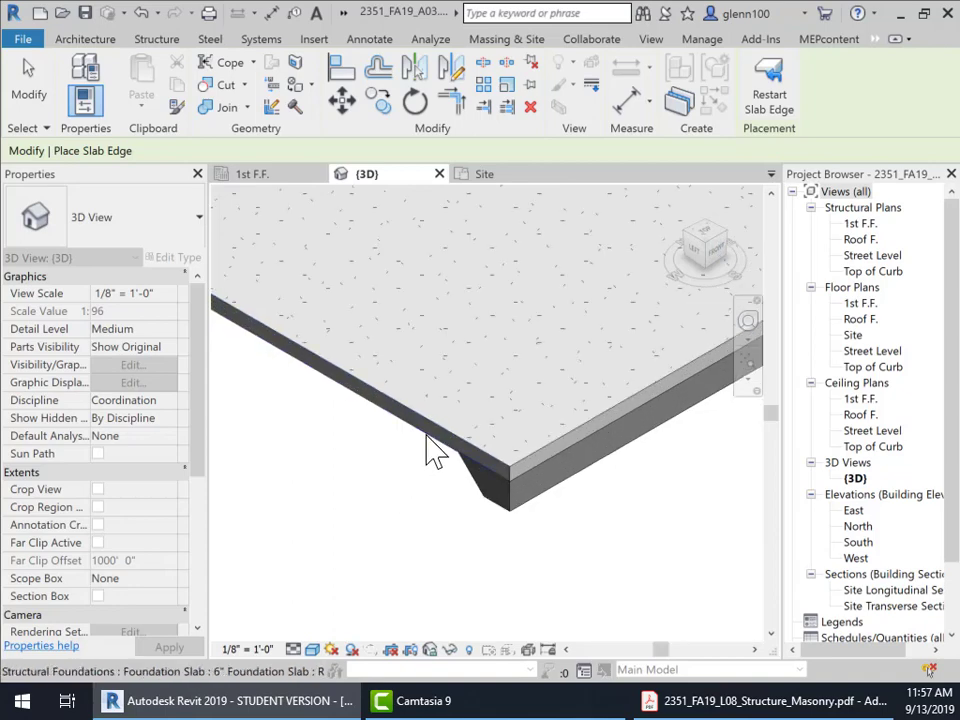
{"action": "left_click", "coordinate": [427, 435]}
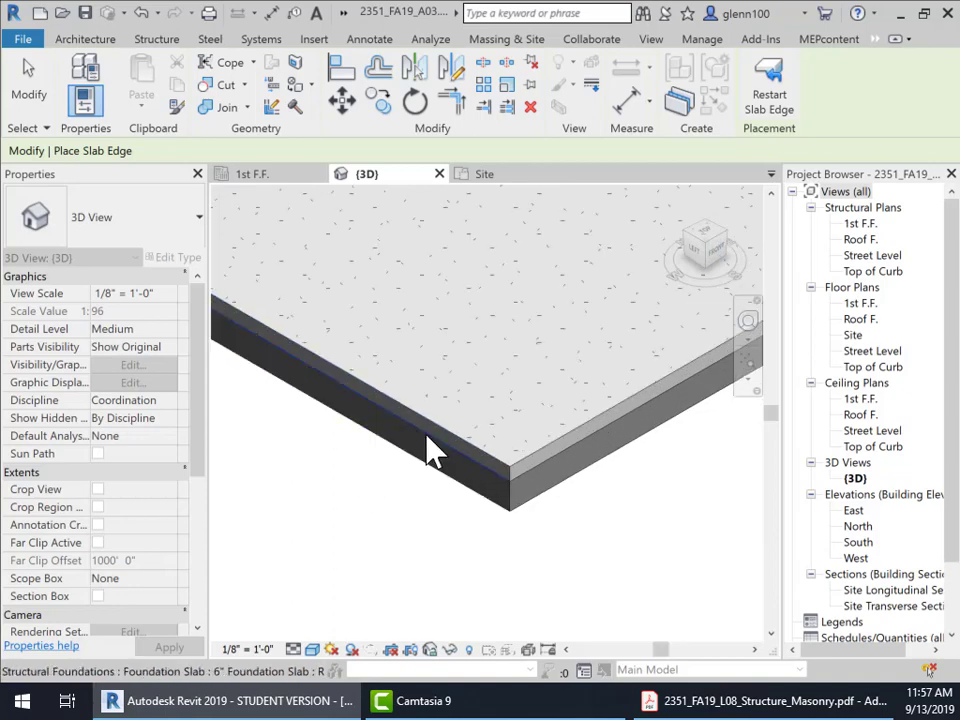
Place a Thickened 24" x 12" slab edge along the bottom edge of the slab's north side and end the command.
{"action": "scroll", "coordinate": [379, 512], "scroll_direction": "down", "scroll_amount": 3}
{"action": "middle_click_drag", "start_coordinate": [441, 491], "coordinate": [630, 527]}
{"action": "scroll", "coordinate": [625, 520], "scroll_direction": "down", "scroll_amount": 4}
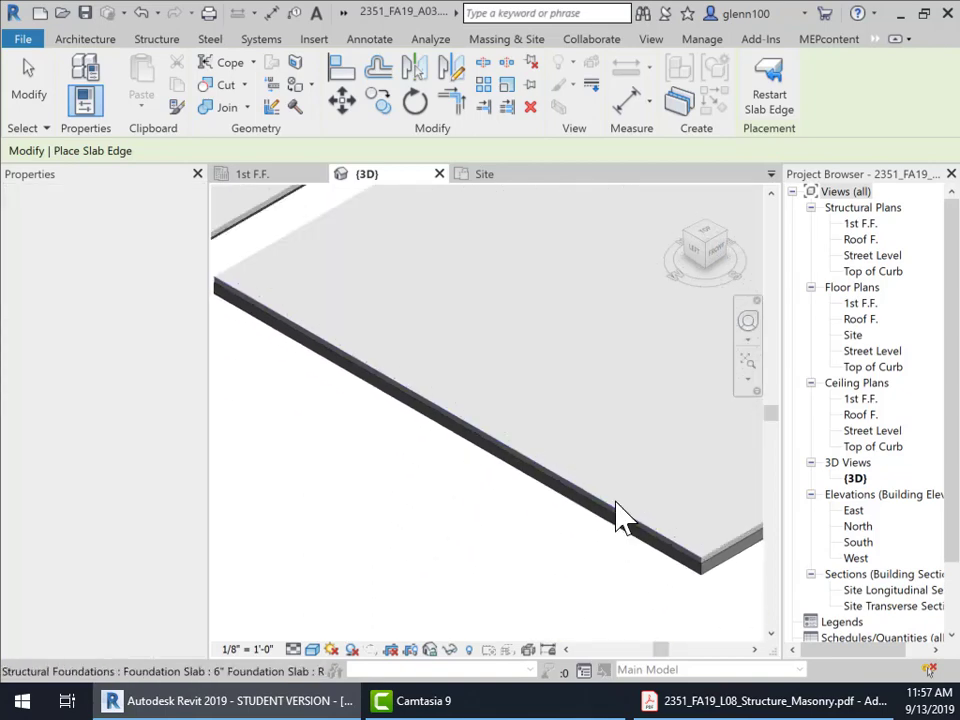
{"action": "left_click", "coordinate": [690, 250]}
{"action": "scroll", "coordinate": [624, 538], "scroll_direction": "up", "scroll_amount": 6}
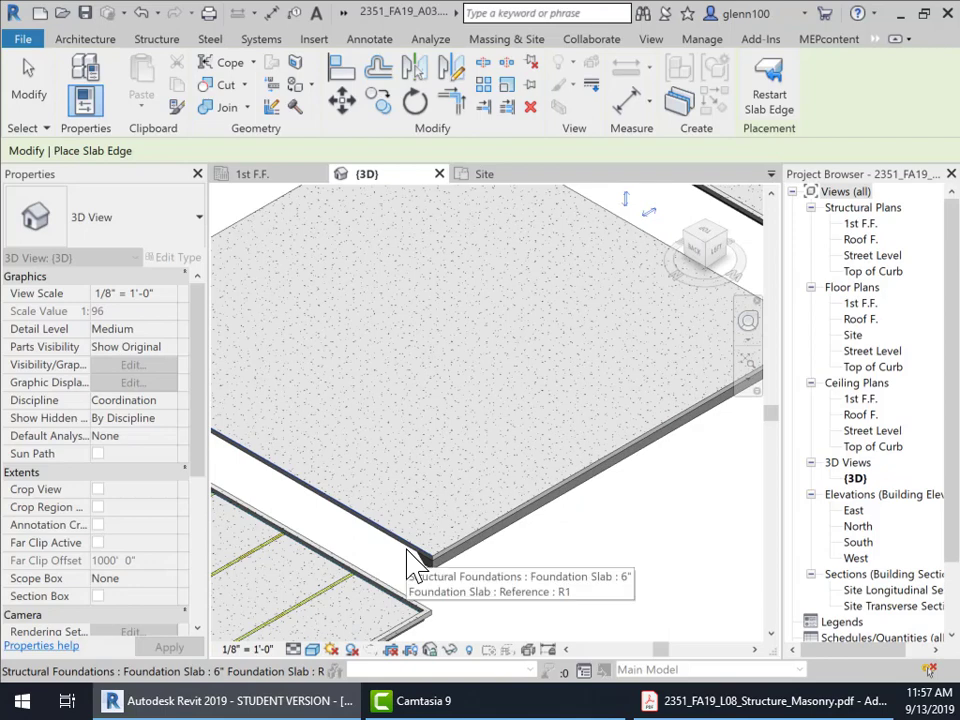
{"action": "scroll", "coordinate": [404, 562], "scroll_direction": "up", "scroll_amount": 3}
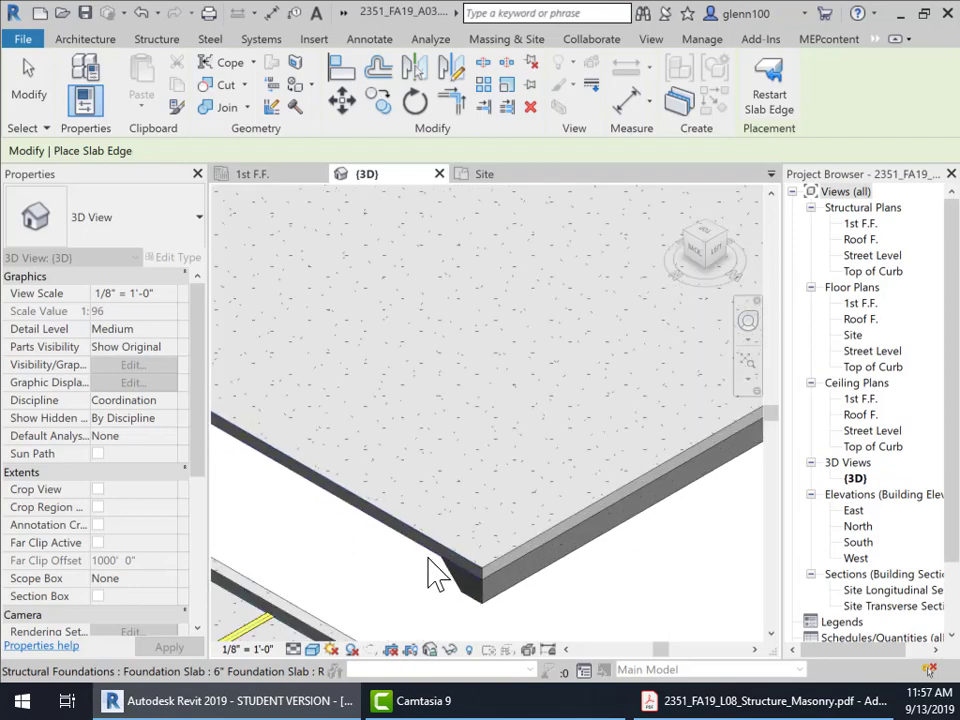
{"action": "key", "text": "Escape"}
{"action": "scroll", "coordinate": [520, 500], "scroll_direction": "down", "scroll_amount": 2}
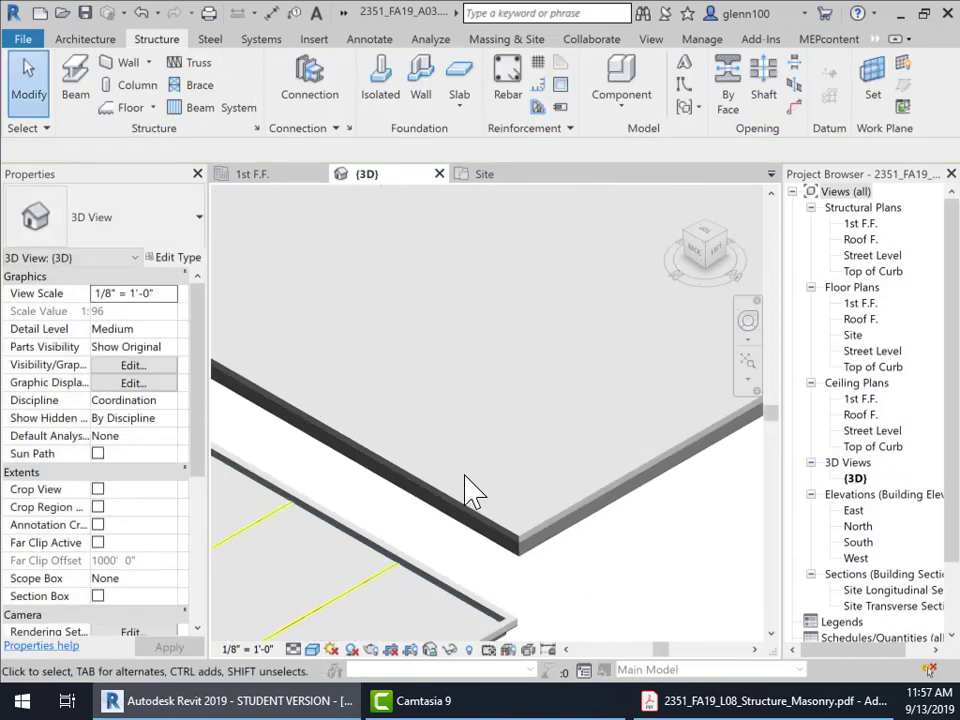
{"action": "scroll", "coordinate": [465, 490], "scroll_direction": "down", "scroll_amount": 4}
{"action": "middle_click_drag", "start_coordinate": [544, 392], "coordinate": [540, 531]}
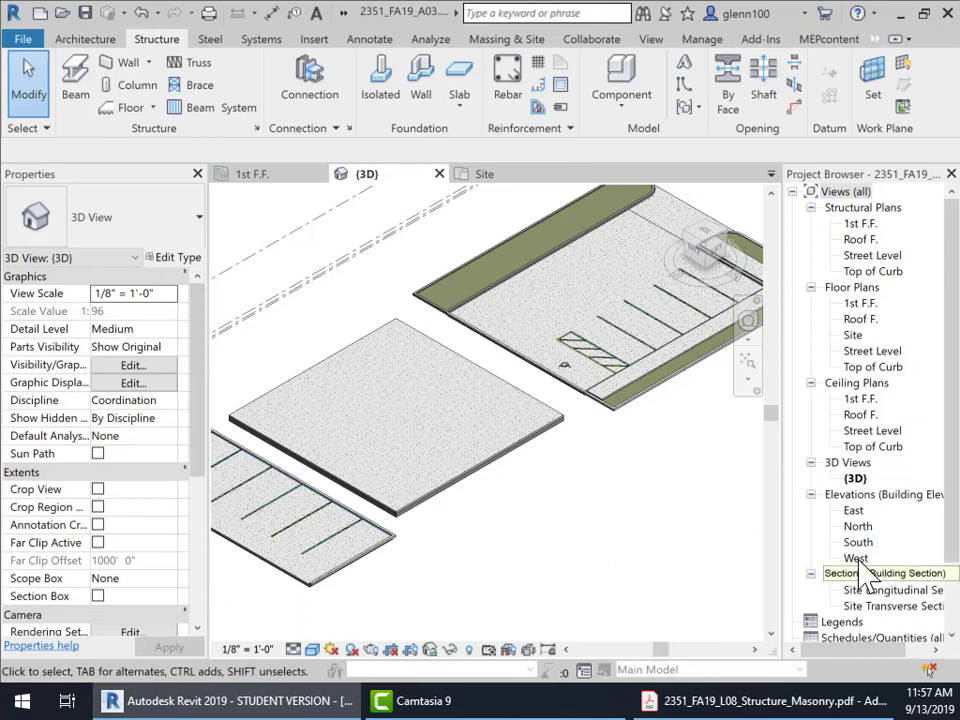
In the 1st F.F. structural plan, draw a short horizontal Wall Section across the slab's east edge, between grids 1 and 2.
{"action": "scroll", "coordinate": [900, 495], "scroll_direction": "down", "scroll_amount": 2}
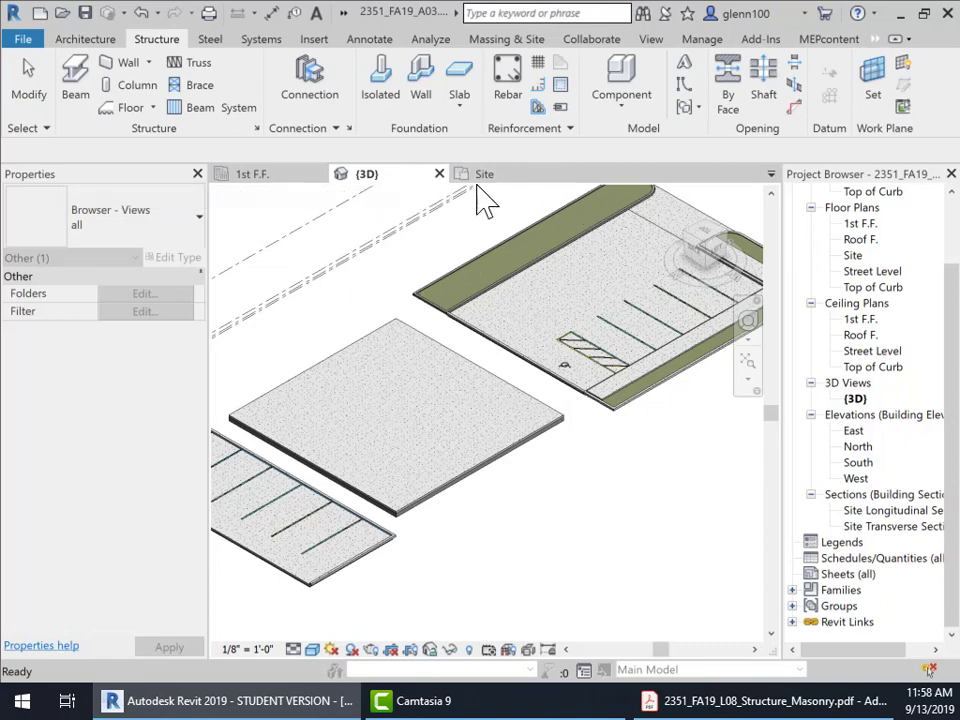
{"action": "left_click", "coordinate": [288, 177]}
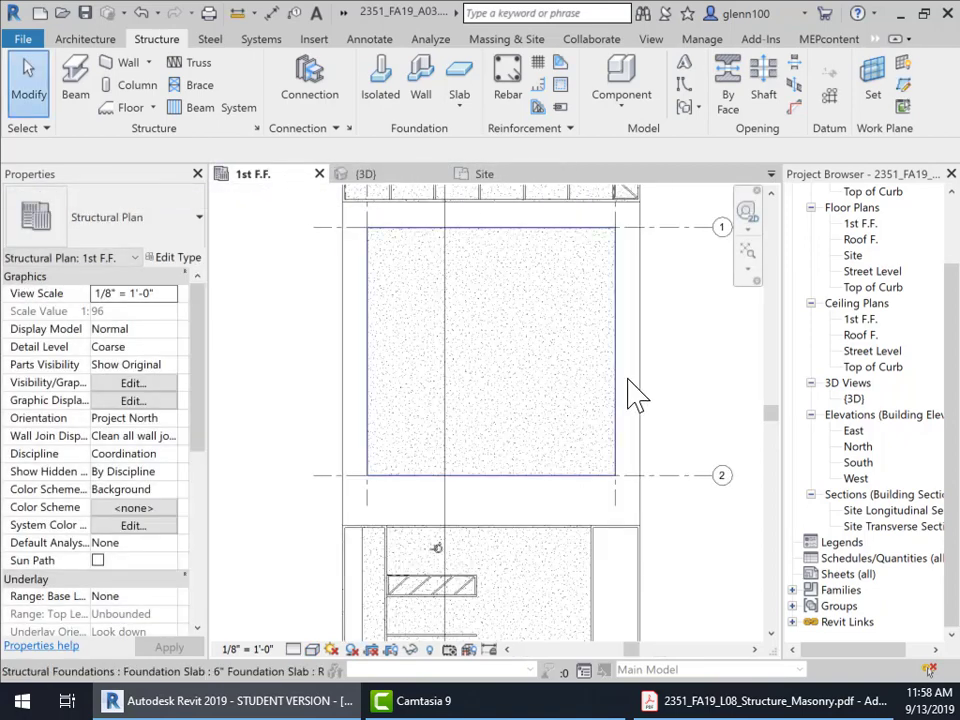
{"action": "scroll", "coordinate": [628, 392], "scroll_direction": "up", "scroll_amount": 1}
{"action": "mouse_move", "coordinate": [640, 430]}
{"action": "middle_mouse_down"}
{"action": "mouse_move", "coordinate": [645, 444]}
{"action": "mouse_move", "coordinate": [604, 459]}
{"action": "middle_mouse_up"}
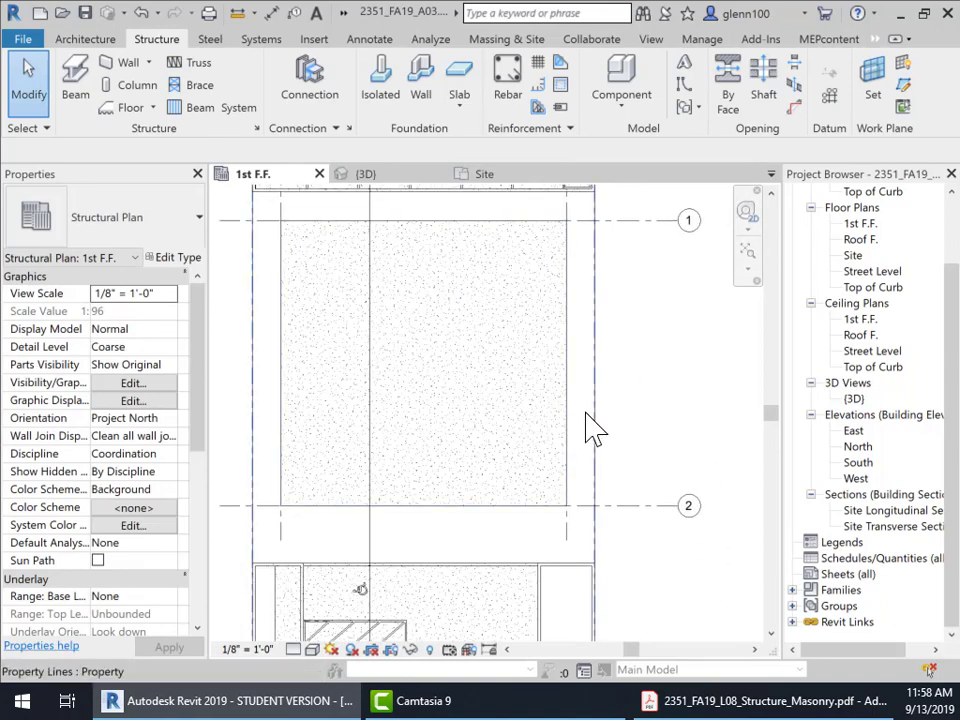
{"action": "left_click", "coordinate": [651, 40]}
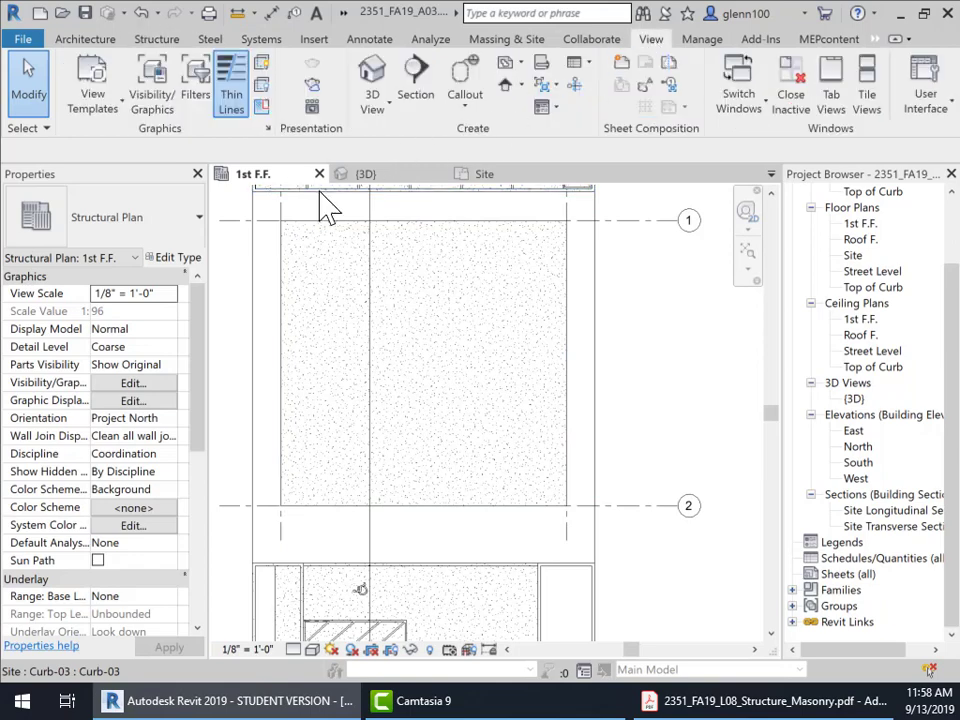
{"action": "left_click", "coordinate": [432, 95]}
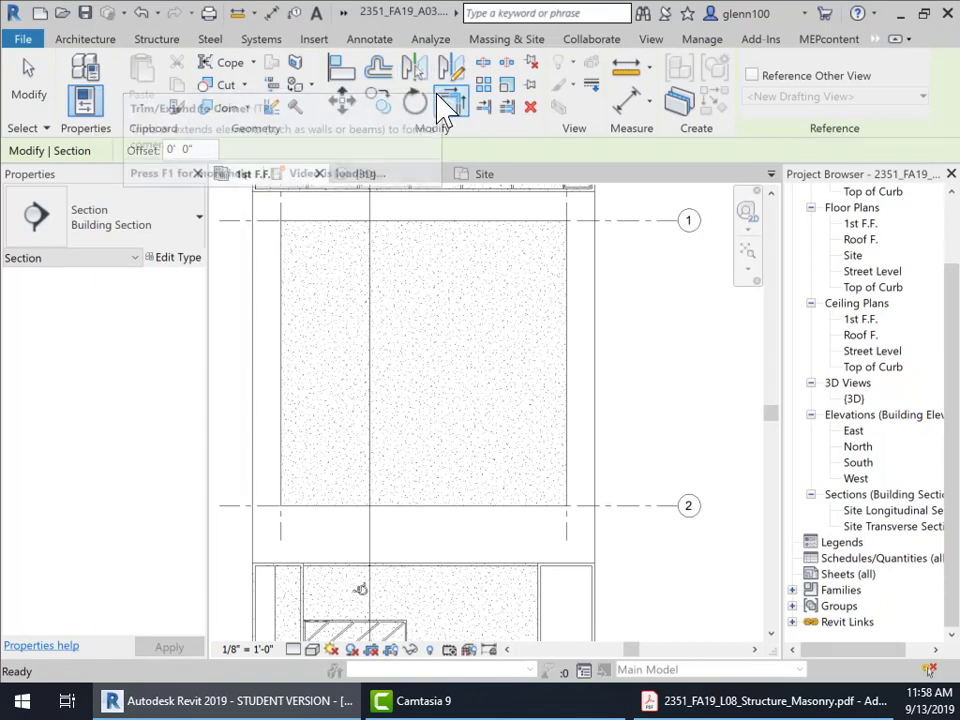
{"action": "left_click", "coordinate": [198, 232]}
{"action": "left_click", "coordinate": [88, 410]}
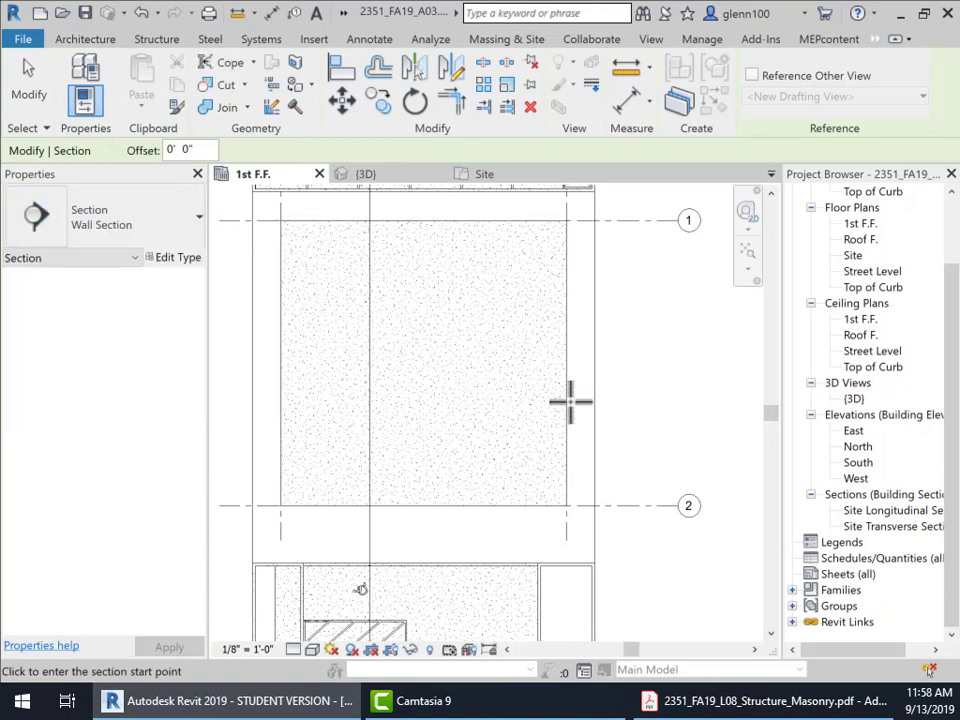
{"action": "left_click", "coordinate": [515, 407]}
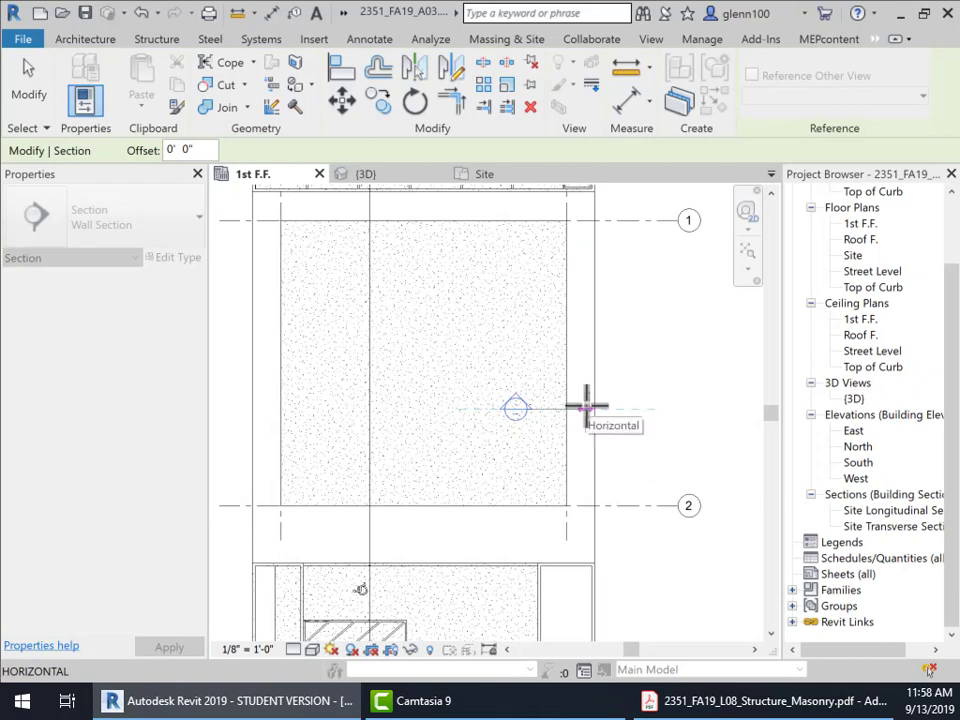
{"action": "left_click", "coordinate": [614, 408]}
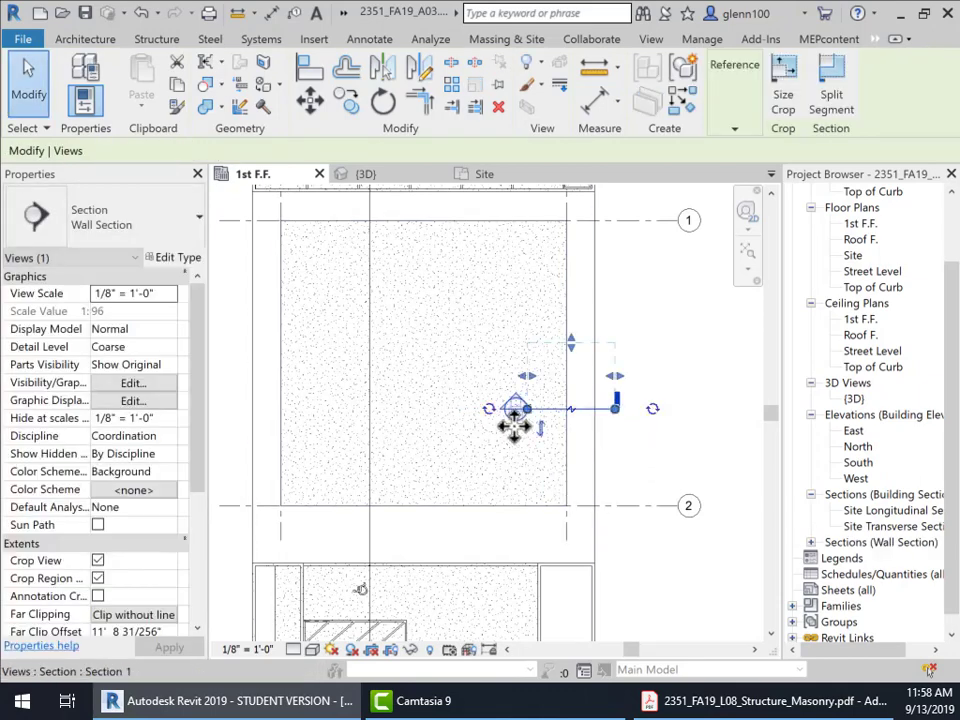
Cycle the wall section's ends so its head sits outside the slab, and open the section view.
{"action": "left_click", "coordinate": [653, 409]}
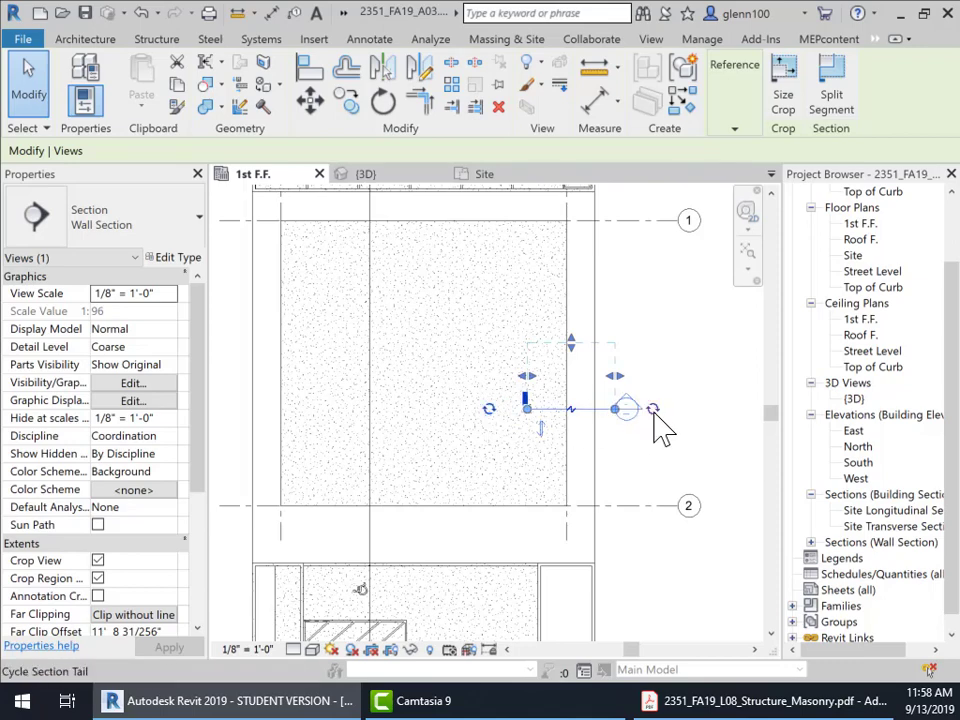
{"action": "scroll", "coordinate": [570, 430], "scroll_direction": "up", "scroll_amount": 4}
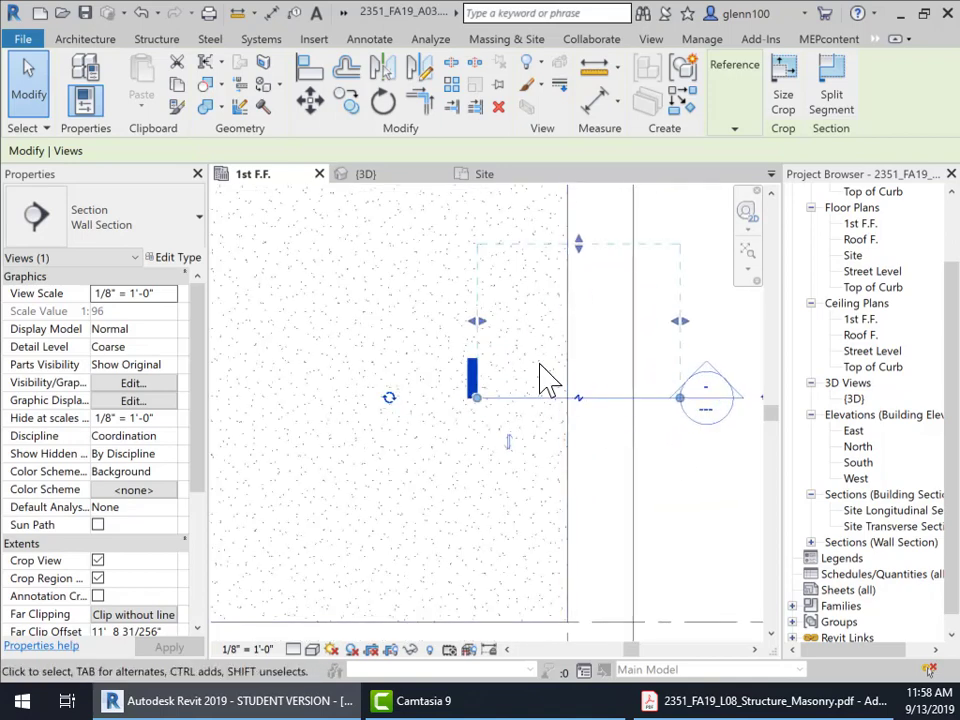
{"action": "left_click", "coordinate": [707, 531]}
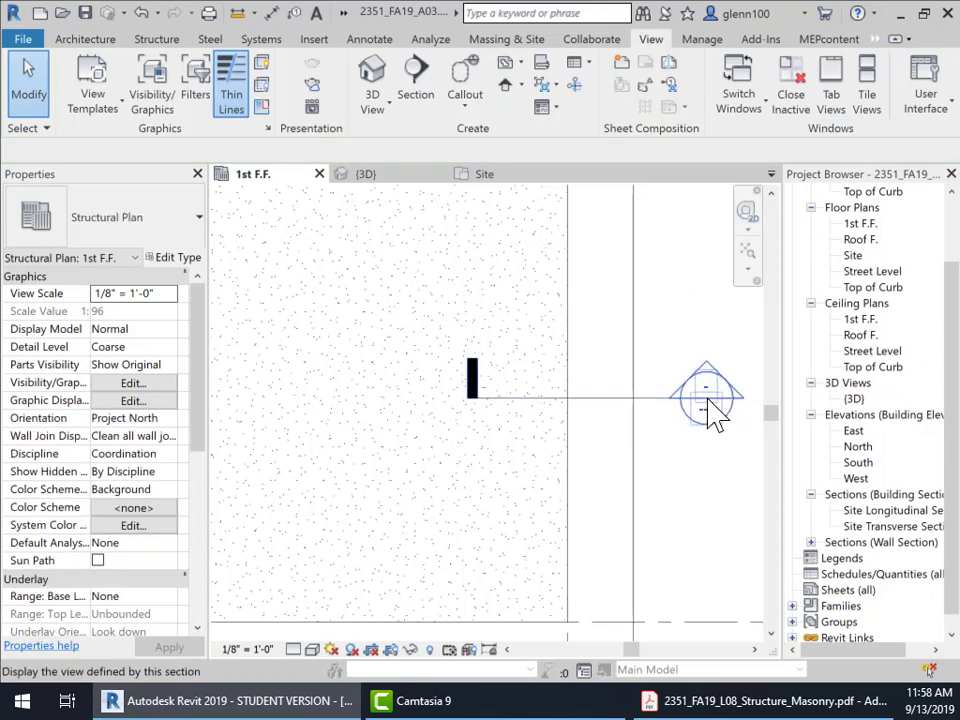
{"action": "double_click", "coordinate": [707, 413]}
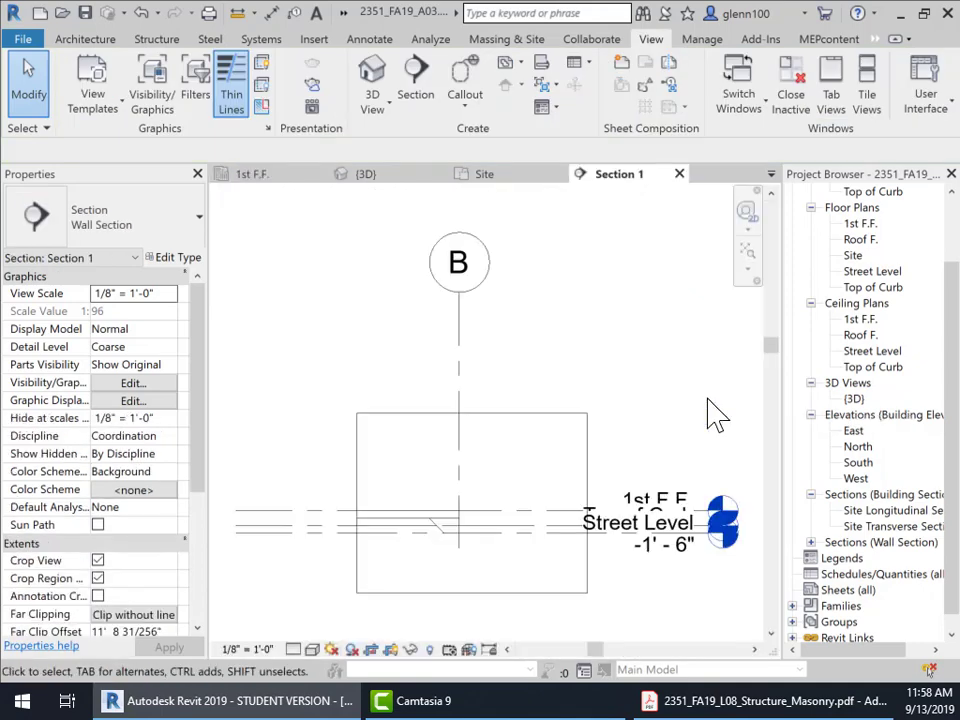
Add an elbow to the Street Level line and offset its head below the crop region with a vertical jog.
{"action": "middle_click_drag", "start_coordinate": [540, 387], "coordinate": [519, 257]}
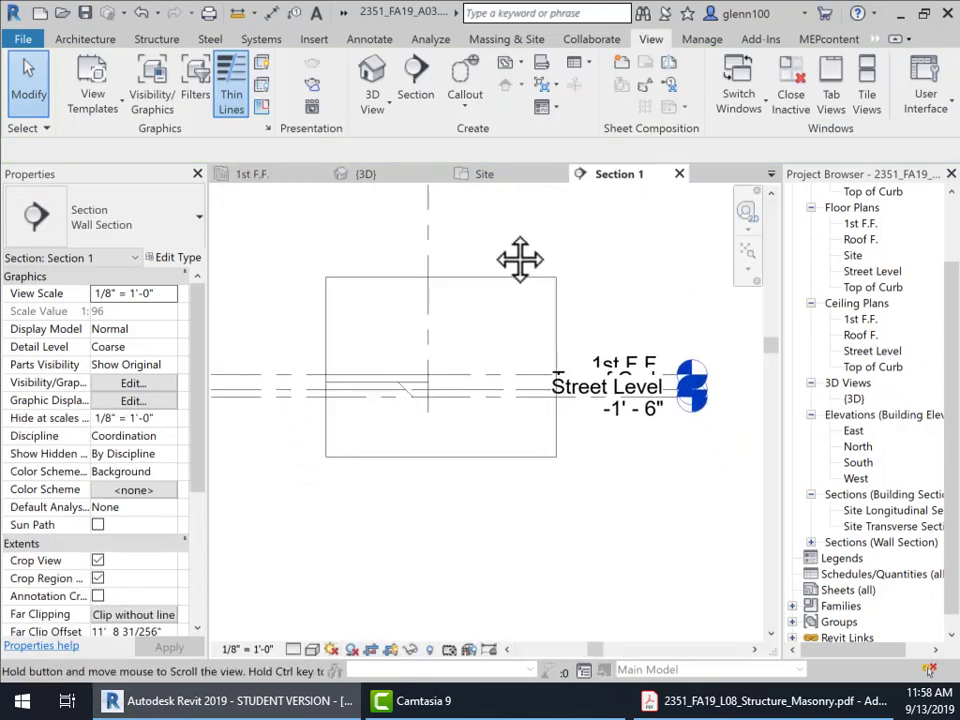
{"action": "left_click", "coordinate": [541, 402]}
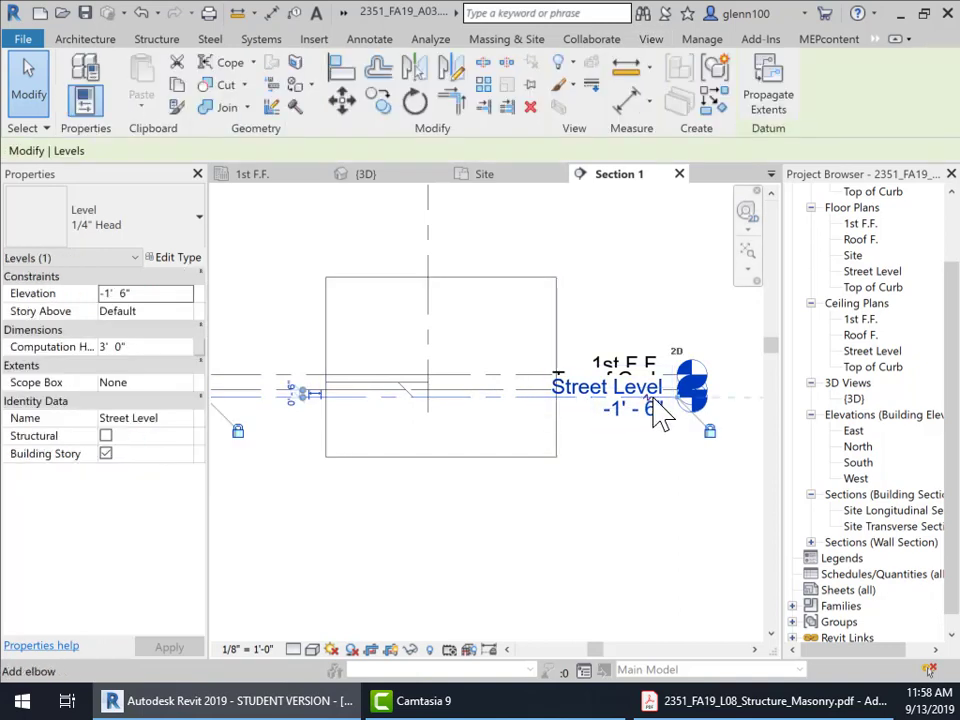
{"action": "left_click_drag", "start_coordinate": [650, 412], "coordinate": [552, 405]}
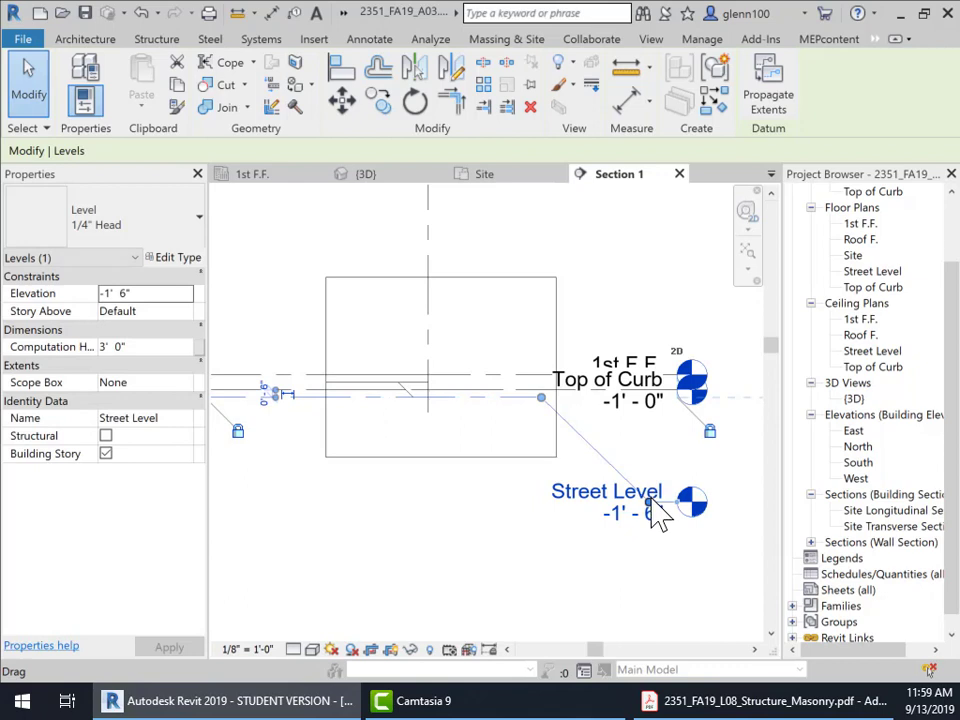
{"action": "left_click_drag", "start_coordinate": [658, 520], "coordinate": [546, 510]}
Set the section view's visual style to Shaded and its detail level to Medium.
{"action": "left_click", "coordinate": [312, 649]}
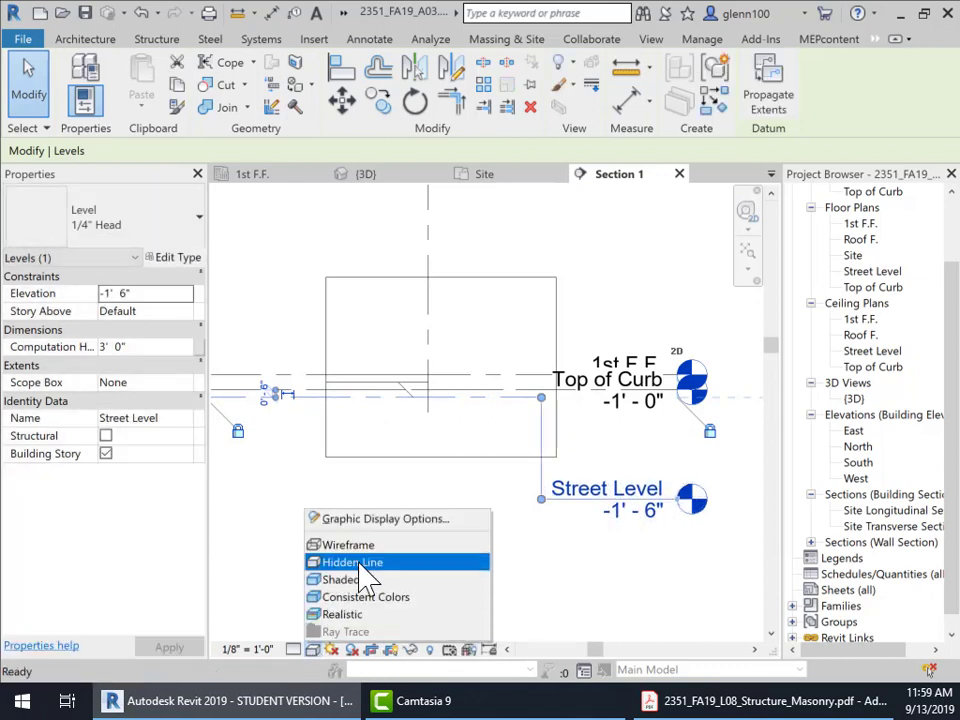
{"action": "left_click", "coordinate": [340, 580]}
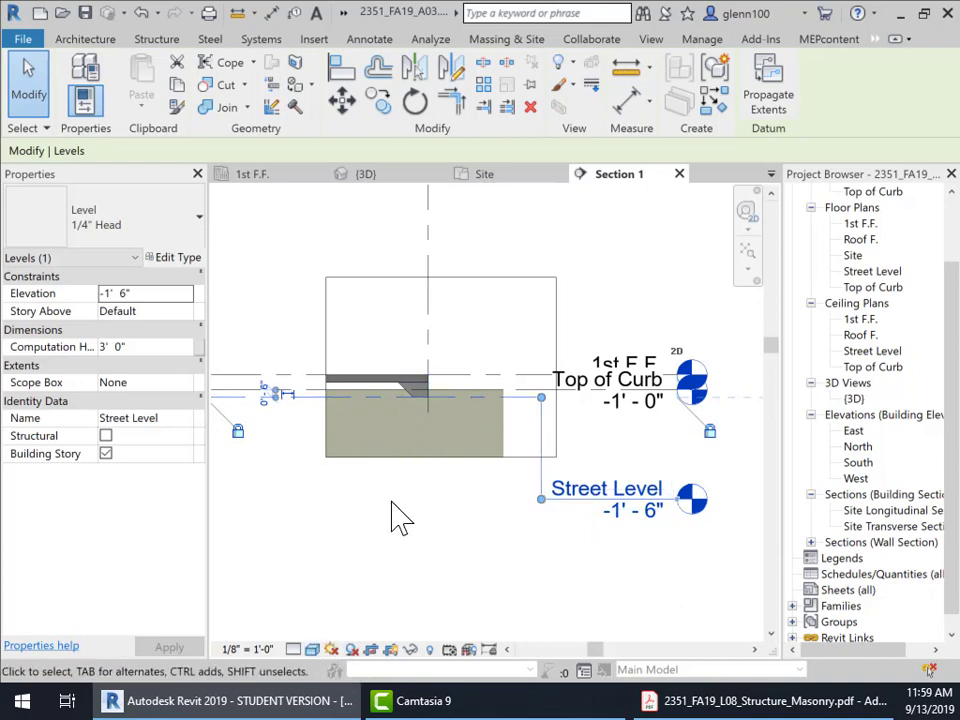
{"action": "left_click", "coordinate": [298, 649]}
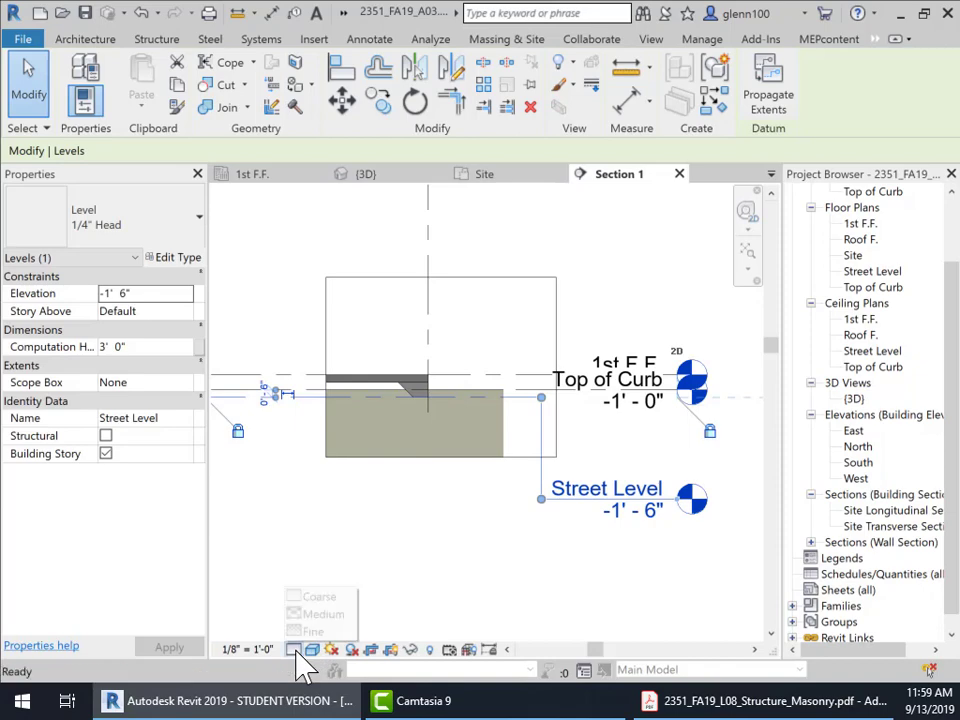
{"action": "left_click", "coordinate": [318, 613]}
{"action": "left_click", "coordinate": [381, 519]}
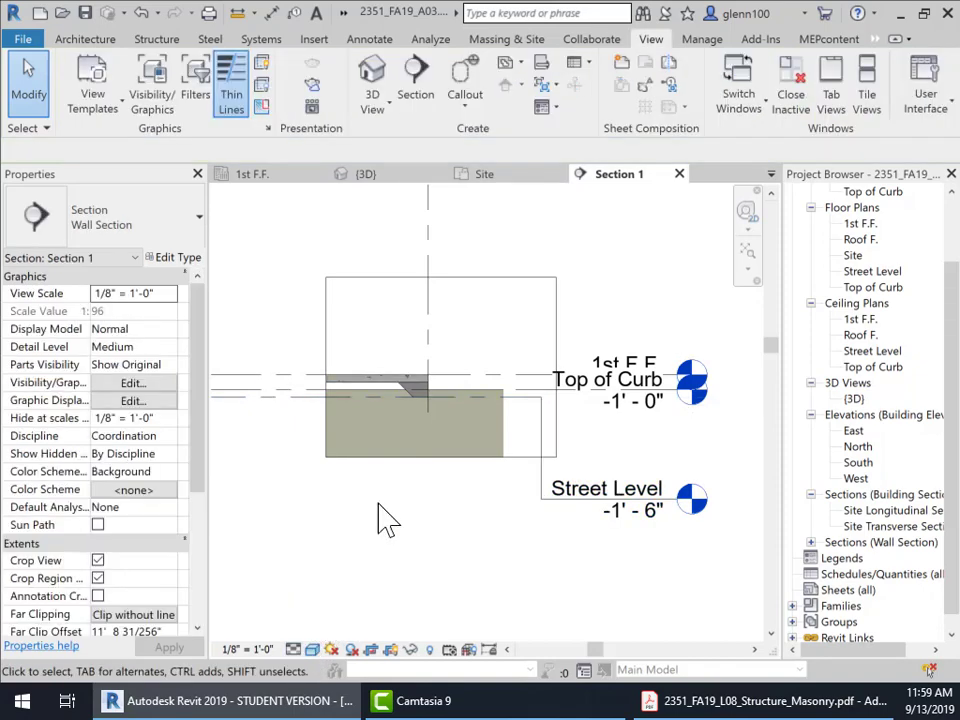
Add an elbow to the Top of Curb line and offset its head between the 1st F.F. and Street Level heads.
{"action": "scroll", "coordinate": [407, 418], "scroll_direction": "up", "scroll_amount": 2}
{"action": "middle_click_drag", "start_coordinate": [463, 493], "coordinate": [476, 516]}
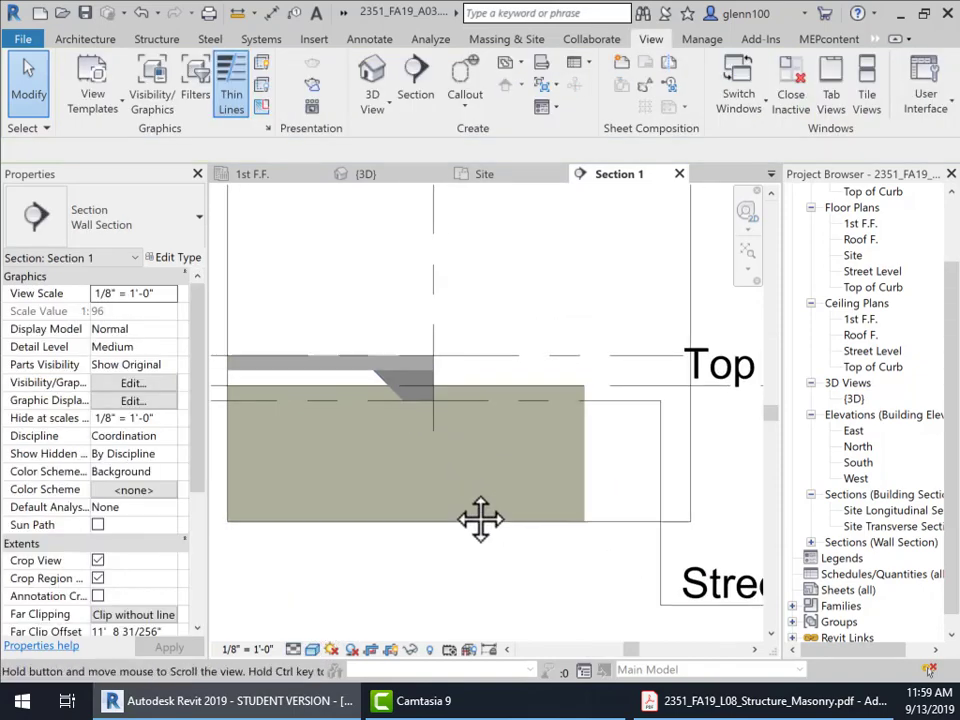
{"action": "scroll", "coordinate": [520, 505], "scroll_direction": "down", "scroll_amount": 2}
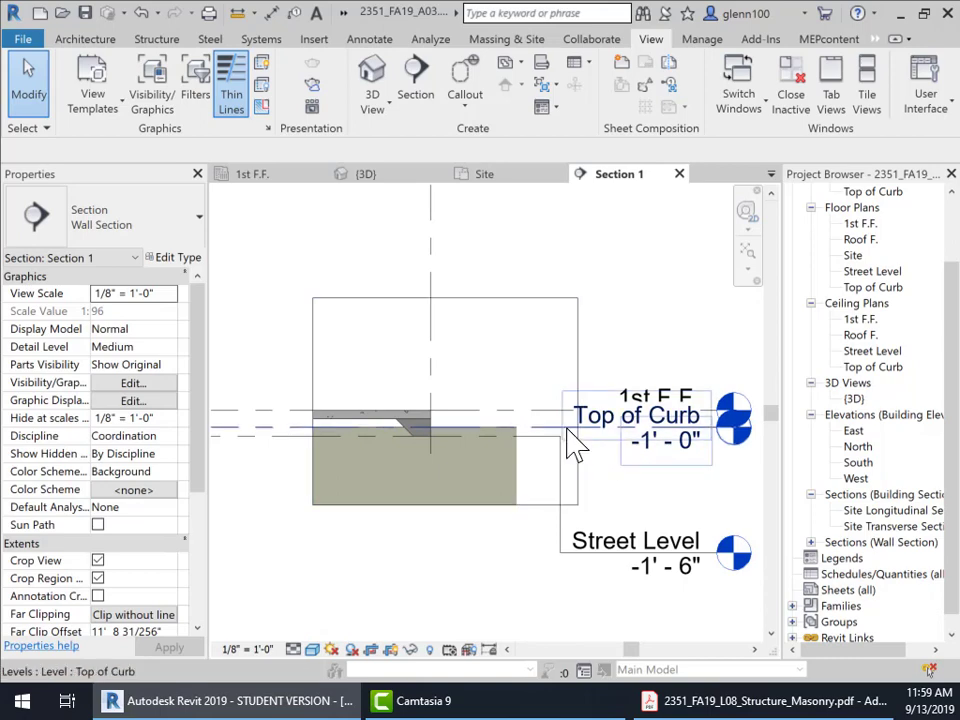
{"action": "left_click", "coordinate": [617, 443]}
{"action": "left_click", "coordinate": [687, 440]}
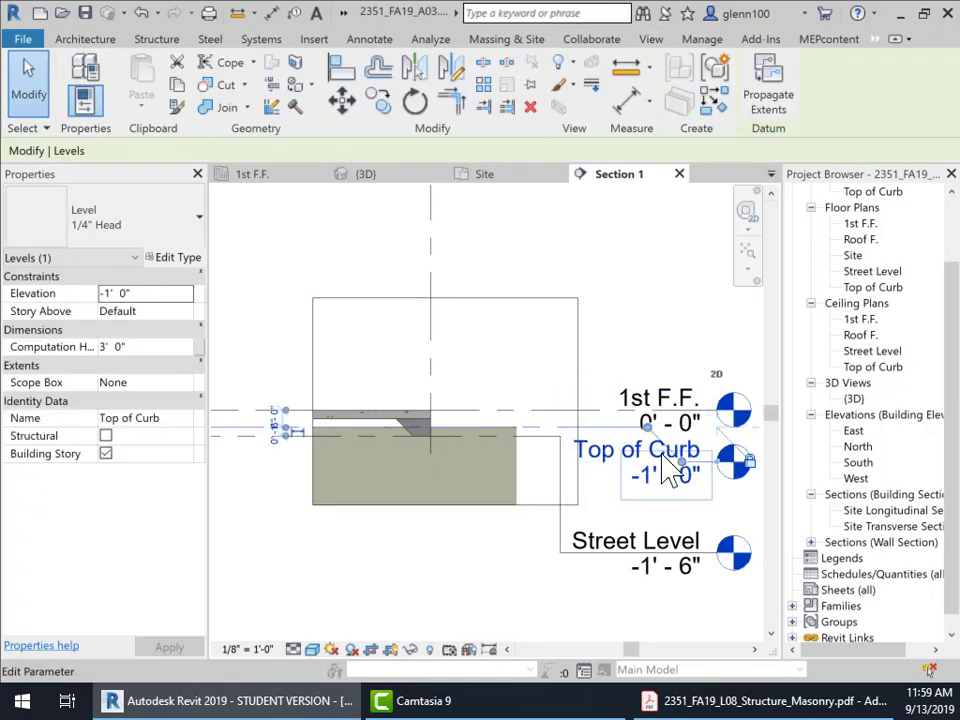
{"action": "left_click_drag", "start_coordinate": [607, 428], "coordinate": [561, 428]}
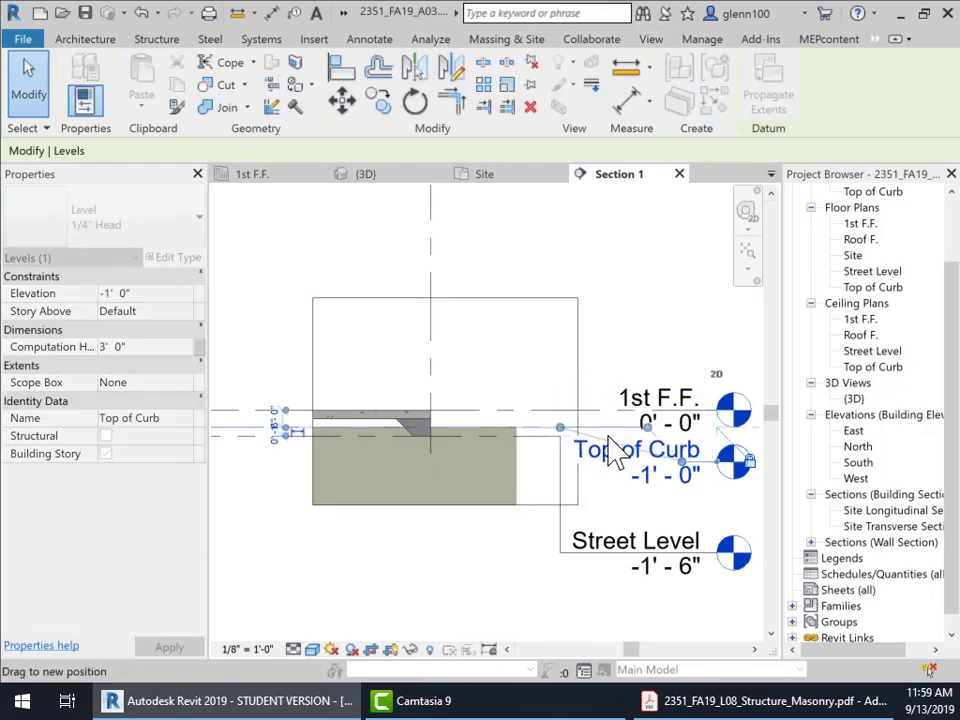
{"action": "left_click_drag", "start_coordinate": [688, 478], "coordinate": [574, 497]}
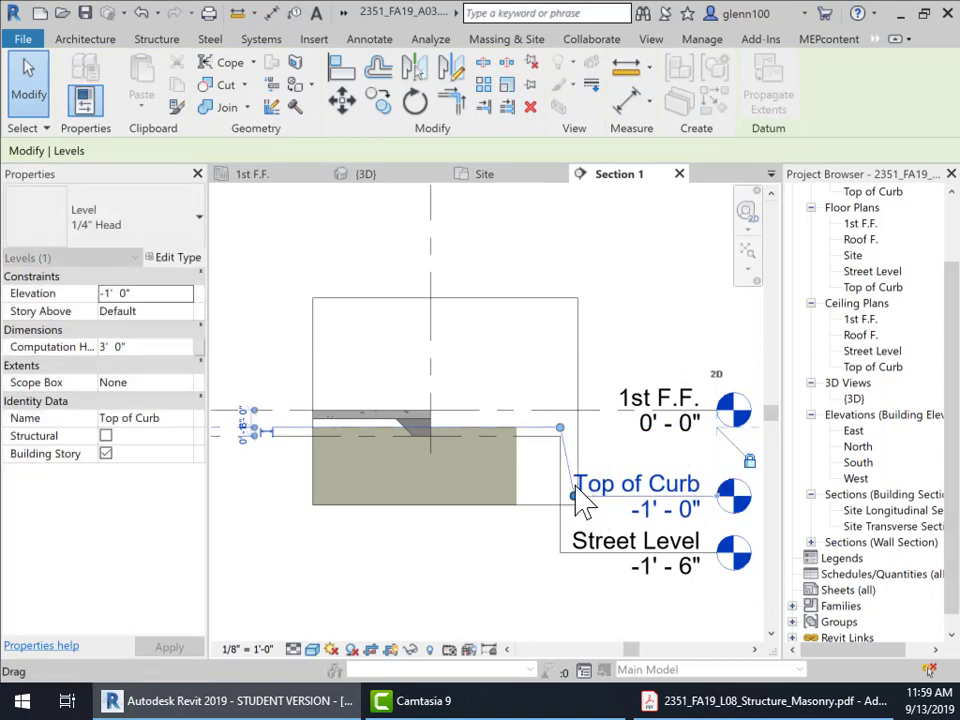
{"action": "left_click", "coordinate": [655, 312]}
{"action": "scroll", "coordinate": [450, 476], "scroll_direction": "down", "scroll_amount": 2}
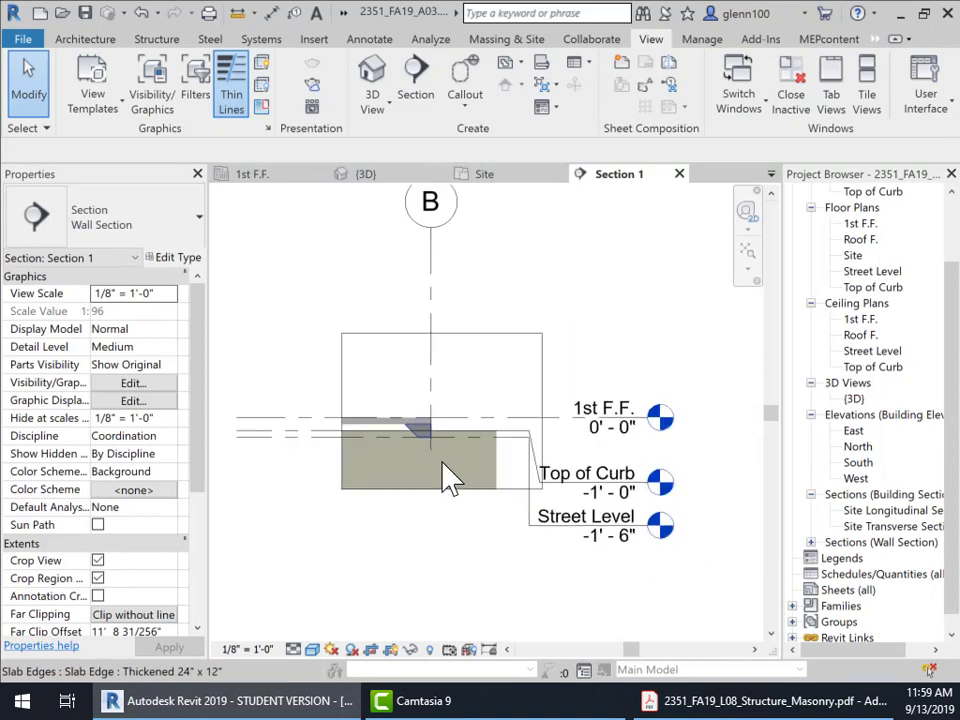
Return to the 1st F.F. structural plan and start a building pad over the foundation slab.
{"action": "middle_click_drag", "start_coordinate": [450, 476], "coordinate": [450, 390]}
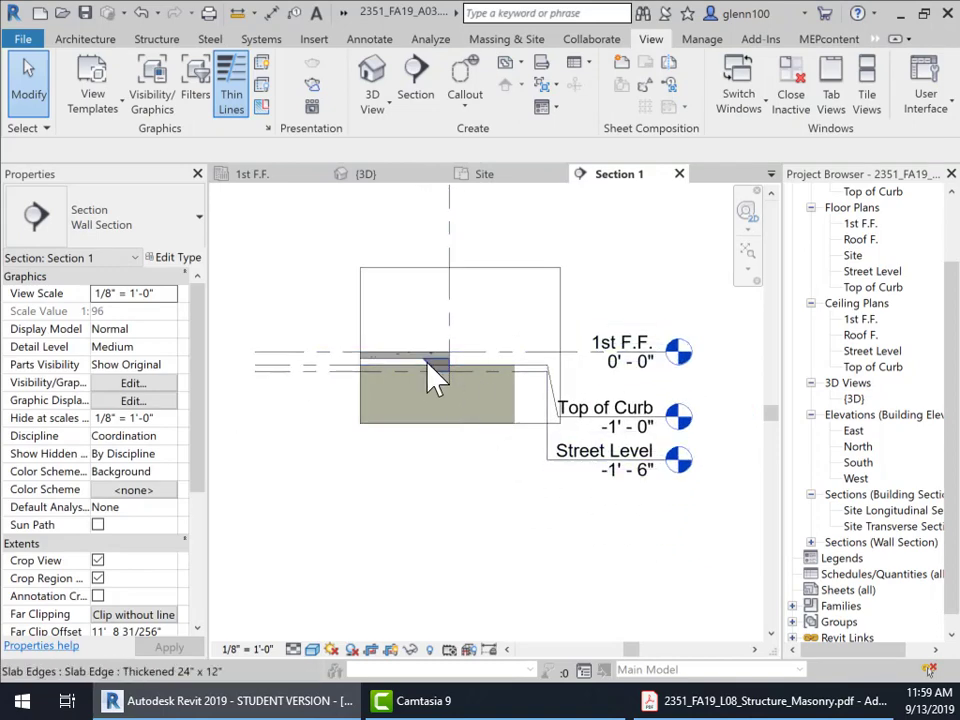
{"action": "scroll", "coordinate": [470, 455], "scroll_direction": "down", "scroll_amount": 3}
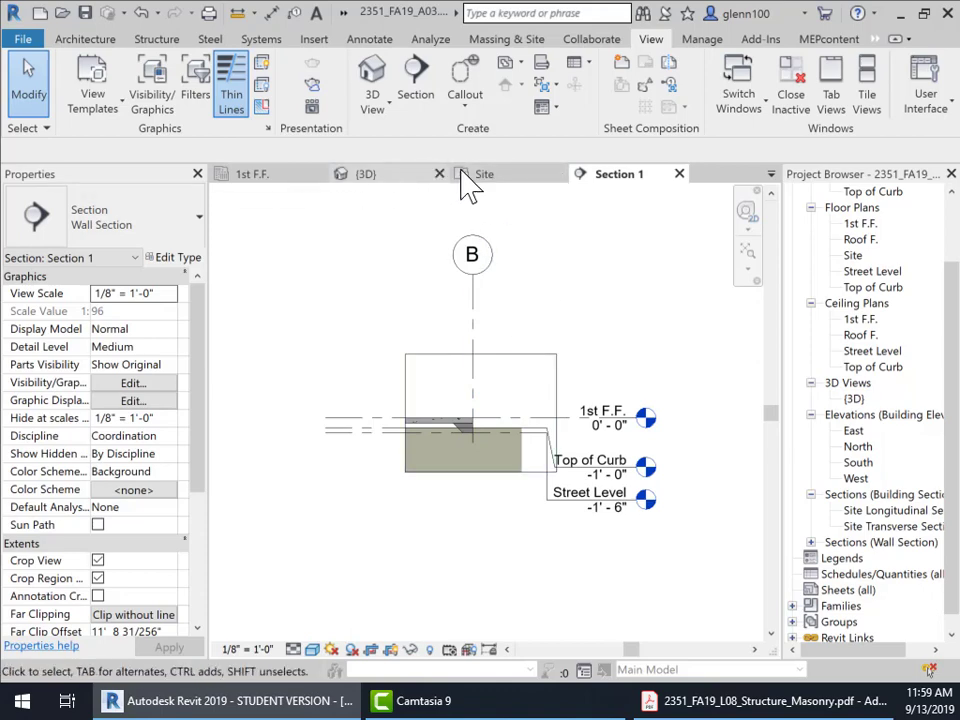
{"action": "left_click", "coordinate": [272, 177]}
{"action": "scroll", "coordinate": [390, 412], "scroll_direction": "down", "scroll_amount": 2}
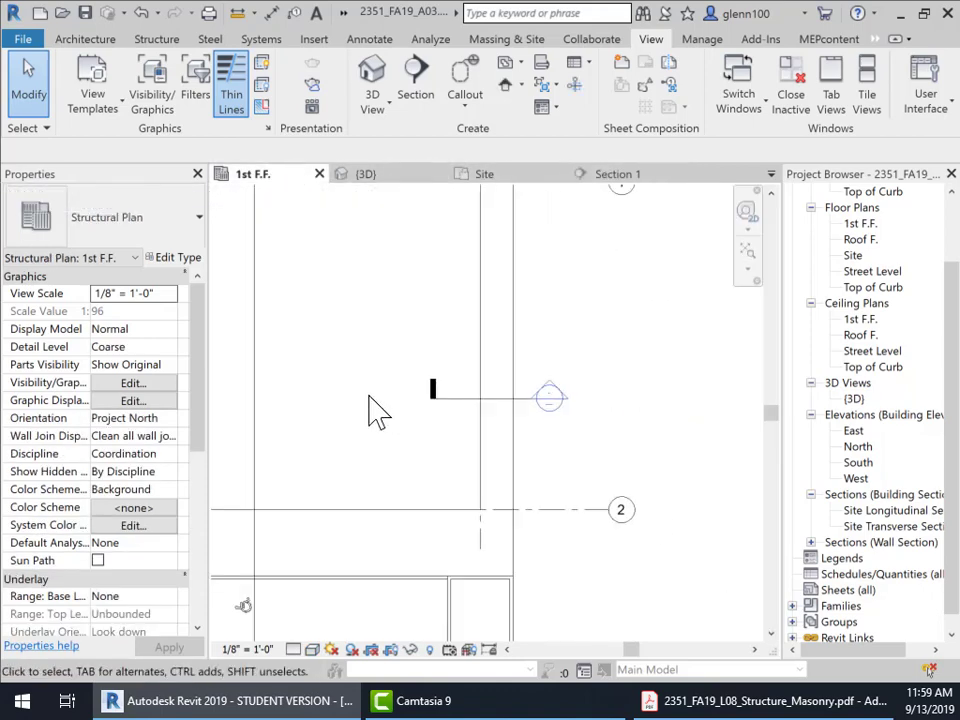
{"action": "middle_click_drag", "start_coordinate": [378, 412], "coordinate": [630, 405]}
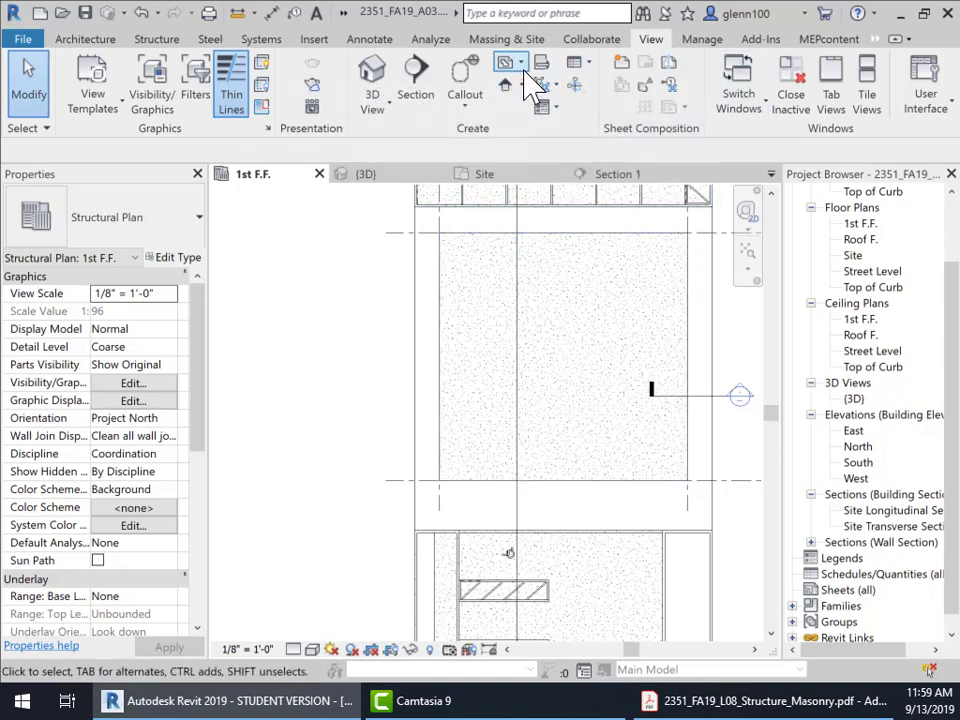
{"action": "left_click", "coordinate": [500, 39]}
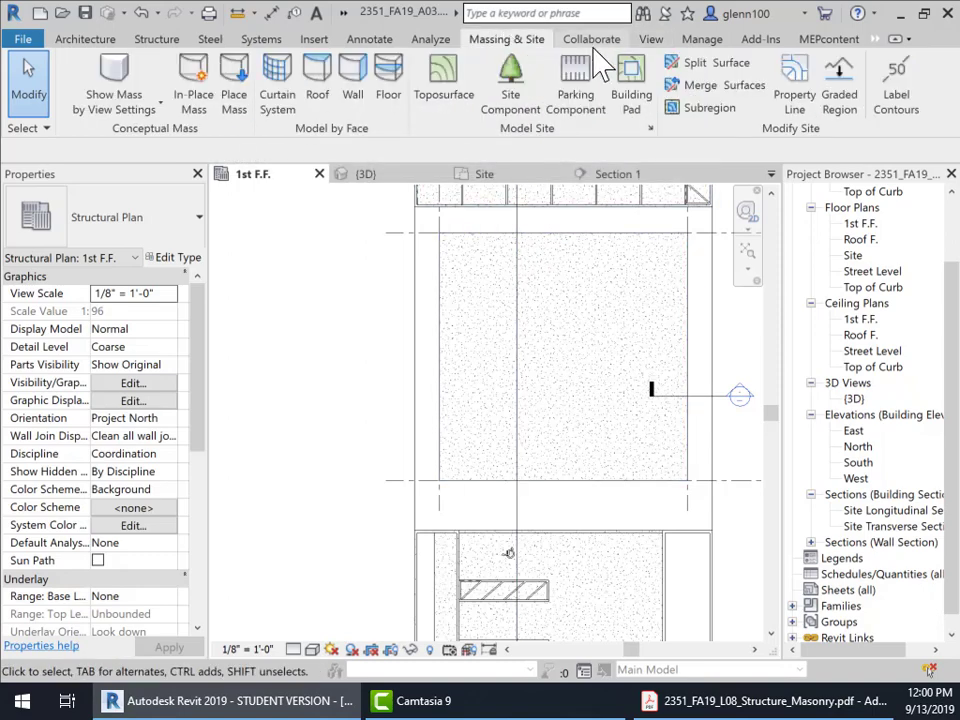
{"action": "left_click", "coordinate": [628, 85]}
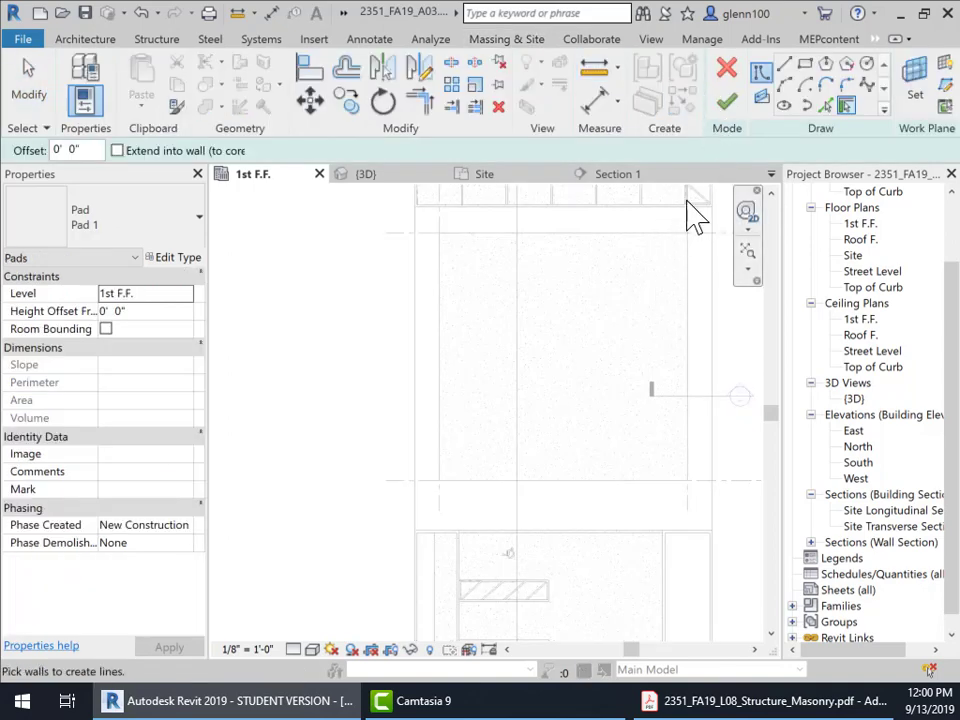
Duplicate the Pad 1 type as Pad 2 - 2".
{"action": "left_click", "coordinate": [180, 258]}
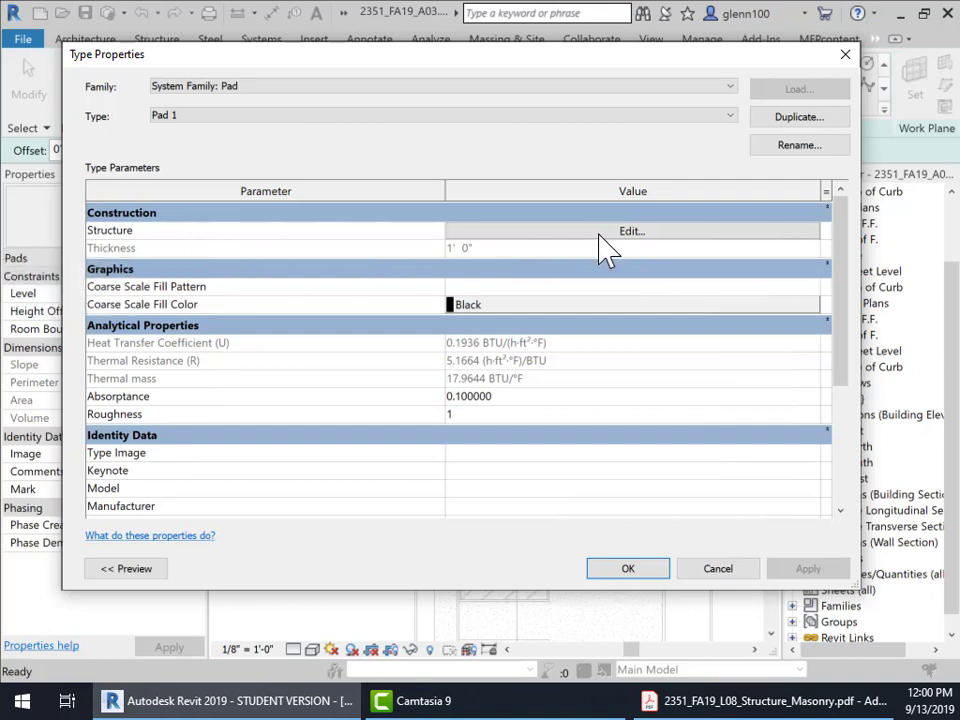
{"action": "left_click", "coordinate": [630, 231]}
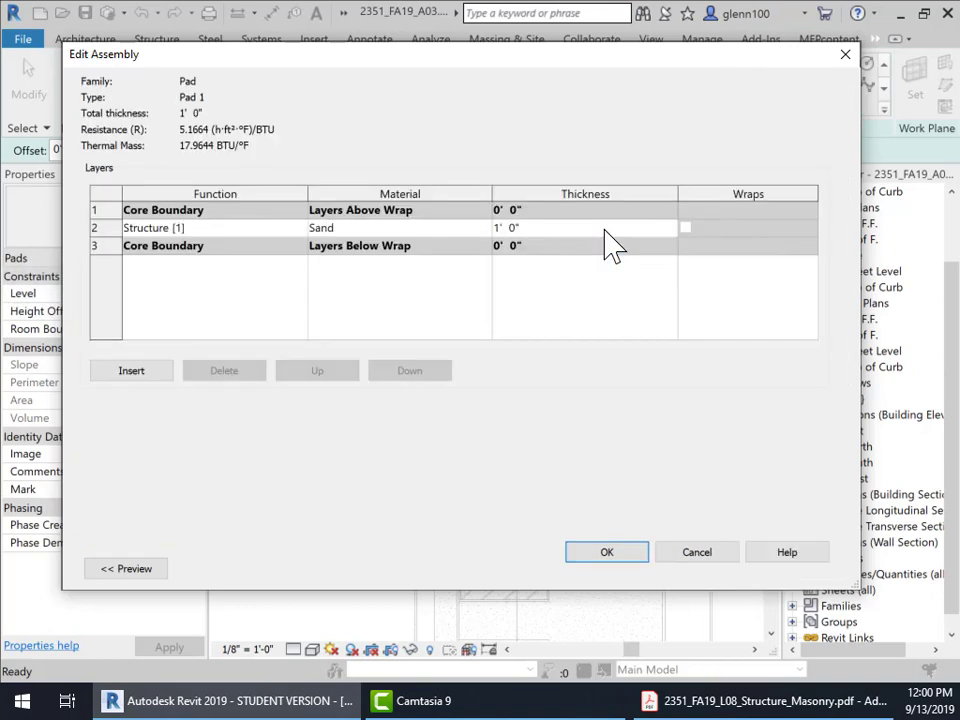
{"action": "left_click", "coordinate": [665, 555]}
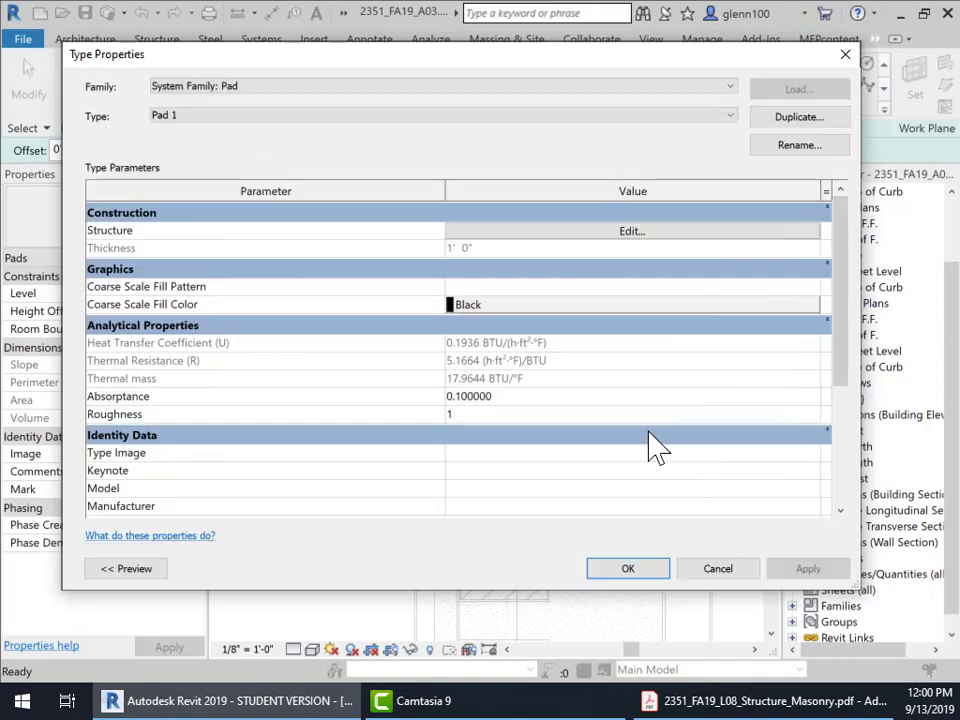
{"action": "left_click", "coordinate": [799, 118]}
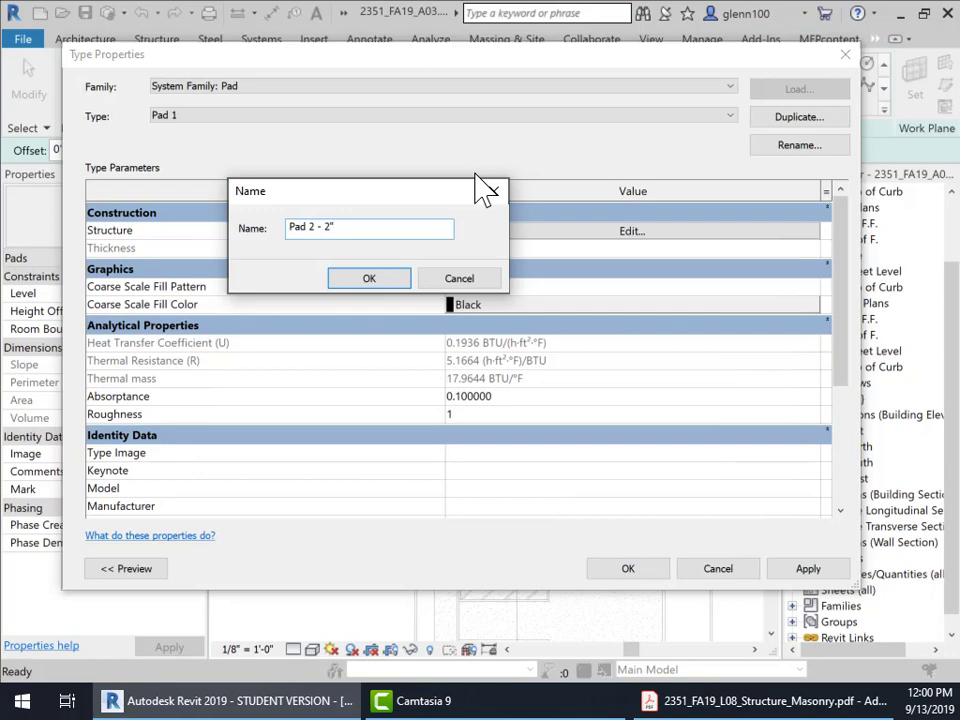
{"action": "key", "text": "Return"}
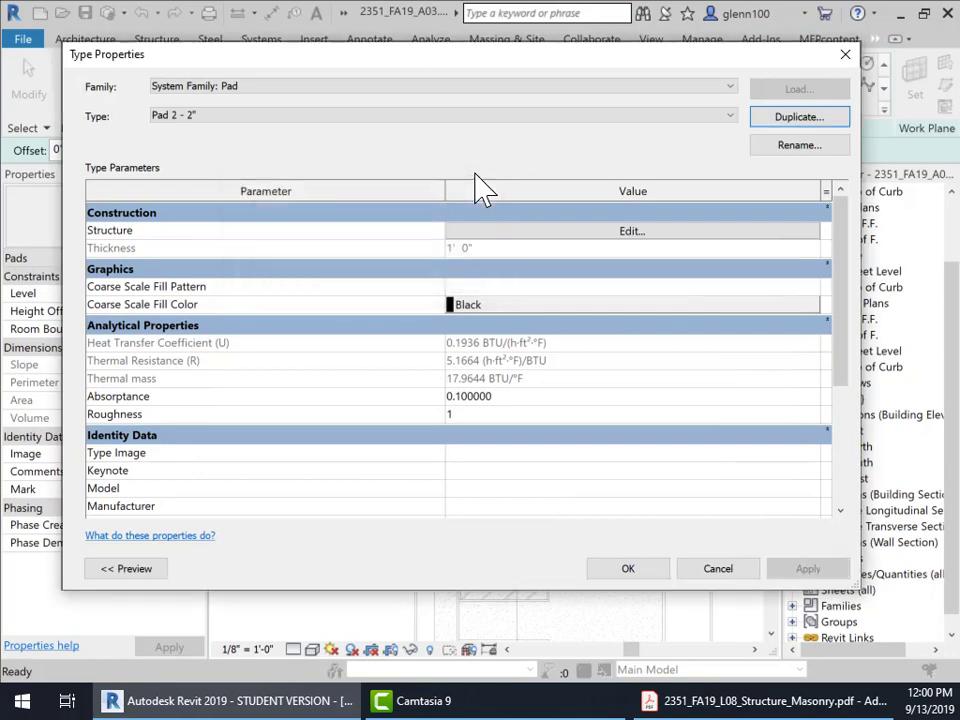
Set the thickness of the new pad type's Sand structure layer to 2" and accept the type properties.
{"action": "left_click", "coordinate": [633, 232]}
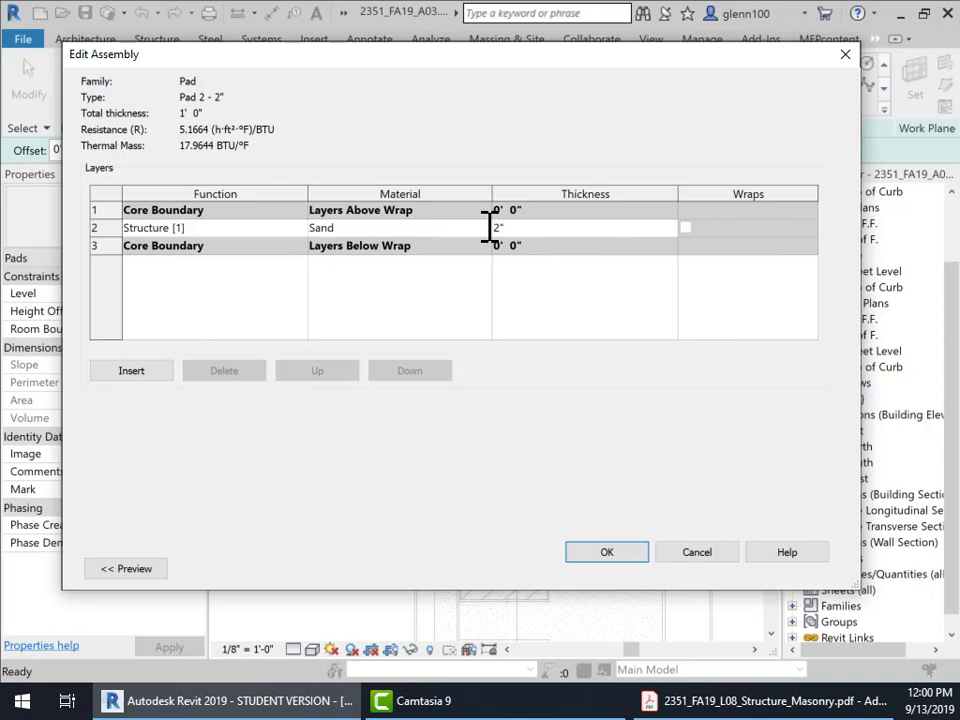
{"action": "key", "text": "Return"}
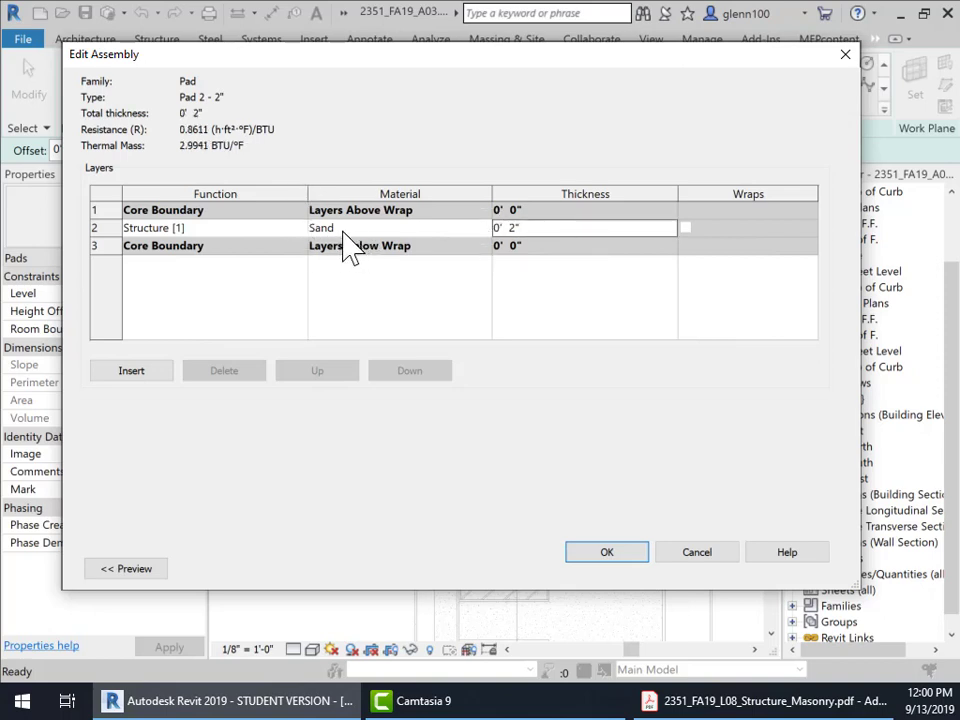
{"action": "left_click", "coordinate": [484, 232]}
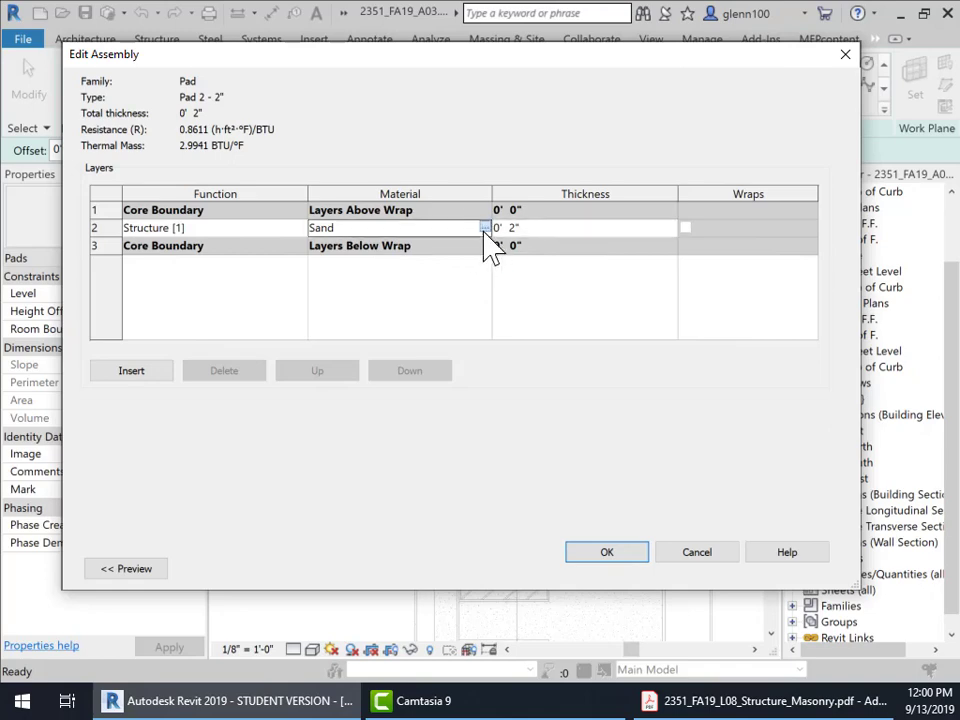
{"action": "left_click", "coordinate": [484, 231]}
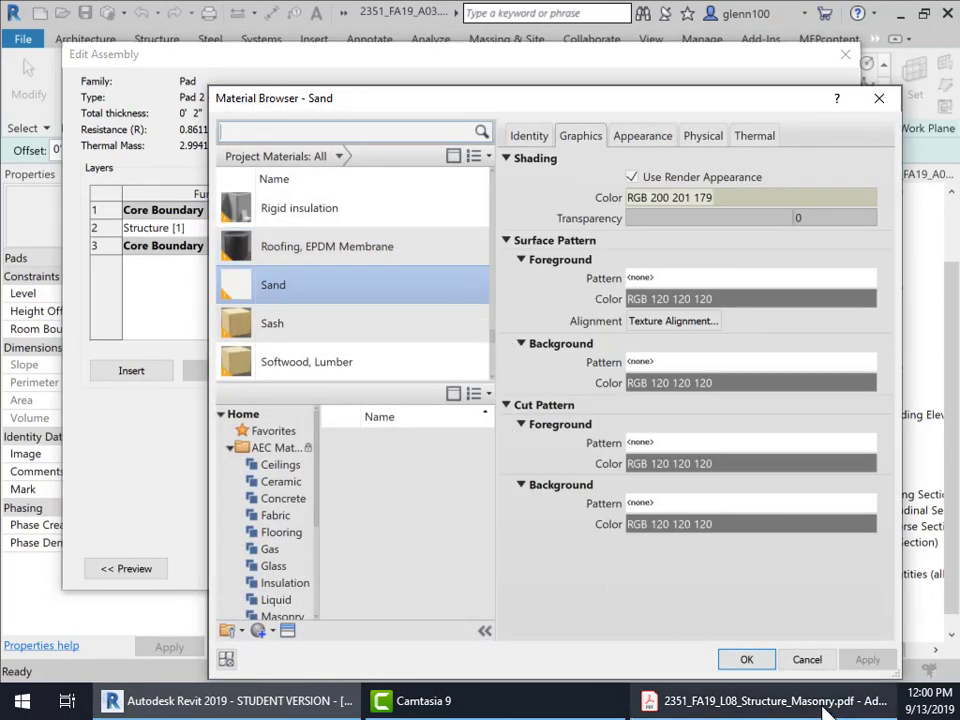
{"action": "left_click", "coordinate": [806, 660]}
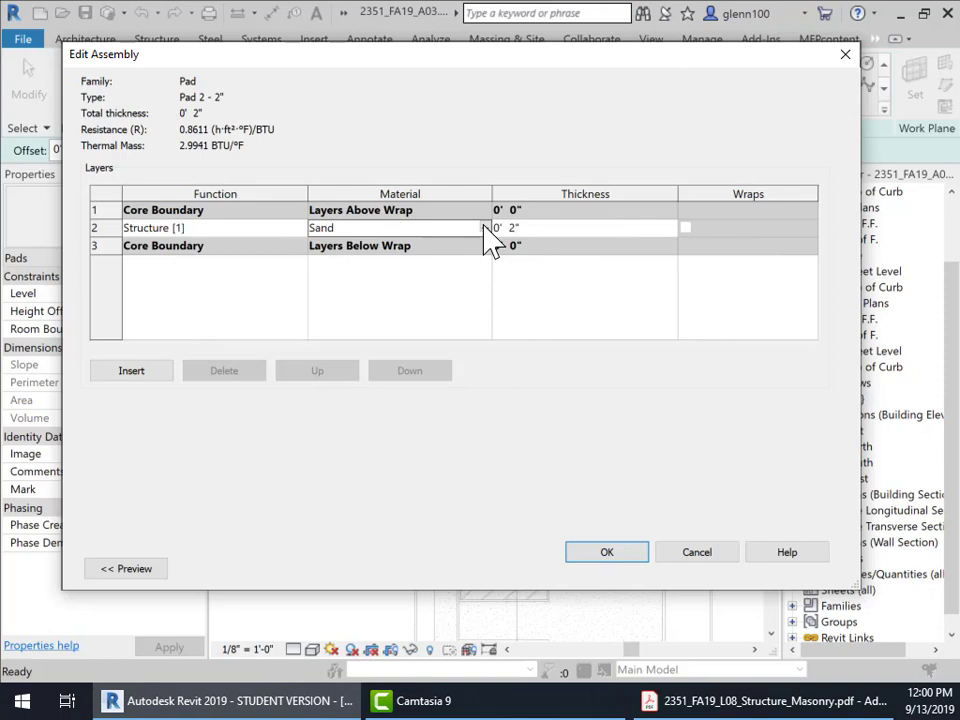
{"action": "left_click", "coordinate": [605, 553]}
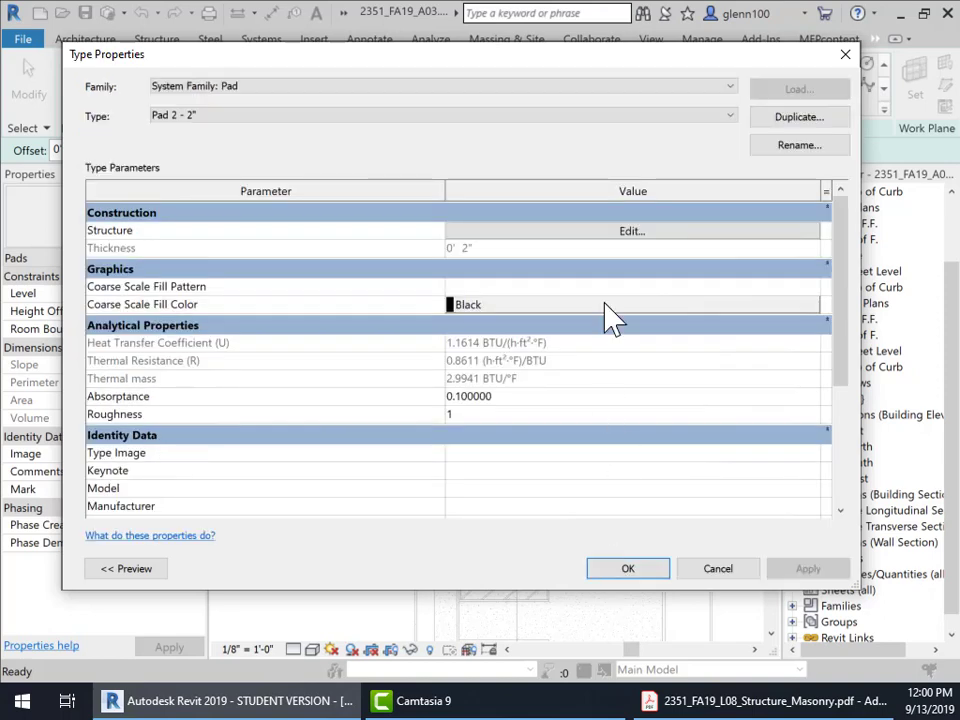
{"action": "left_click", "coordinate": [628, 568]}
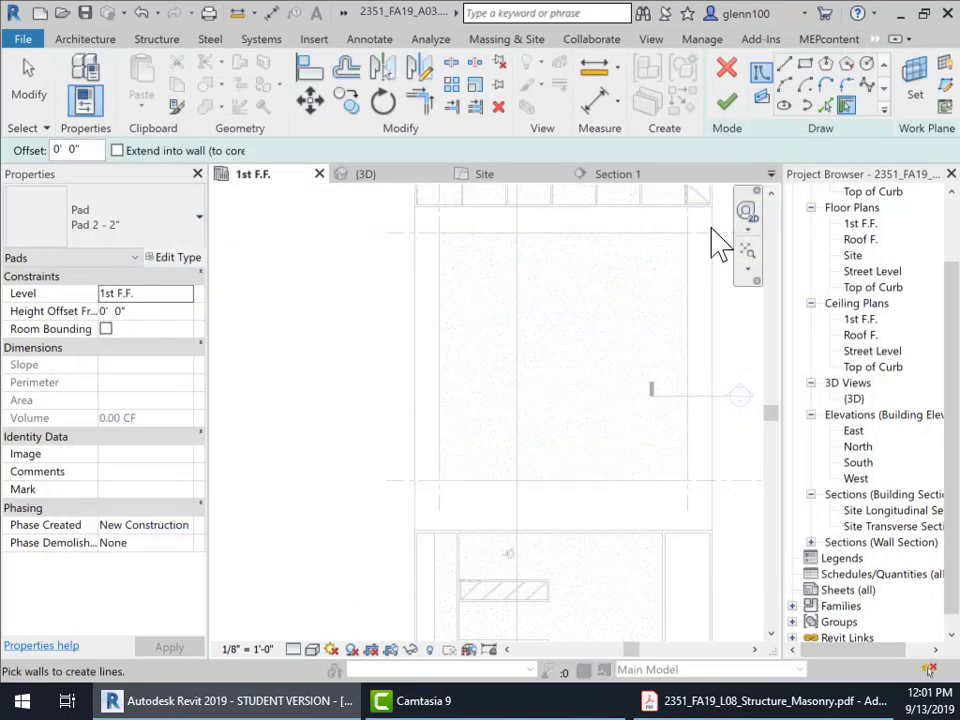
Sketch a 50' x 50' rectangular pad boundary from corner to corner of the foundation slab.
{"action": "left_click", "coordinate": [805, 63]}
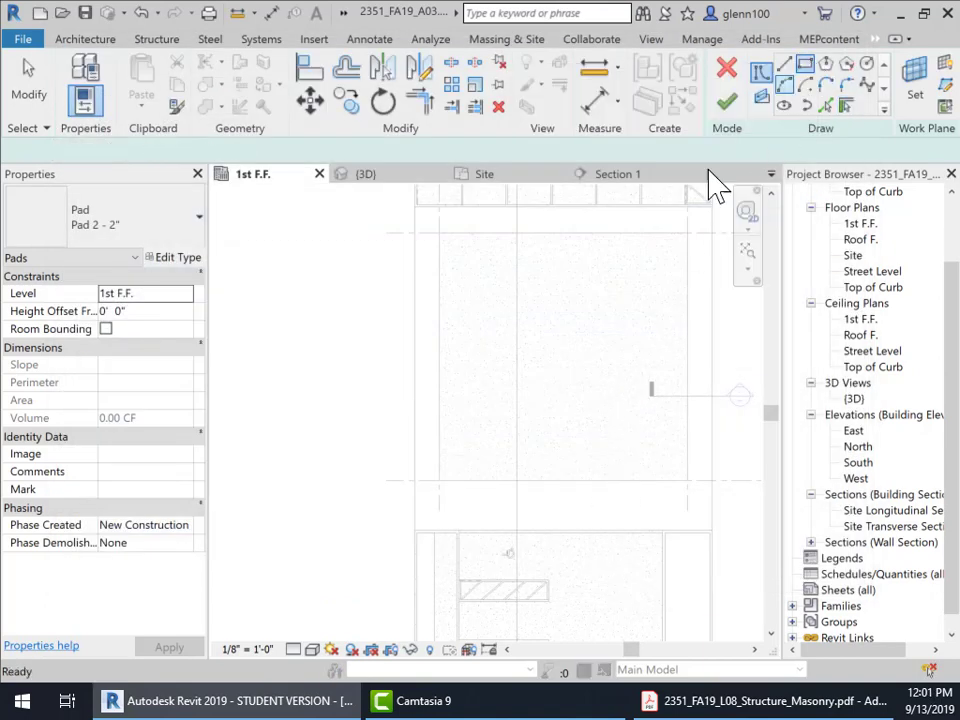
{"action": "left_click", "coordinate": [439, 233]}
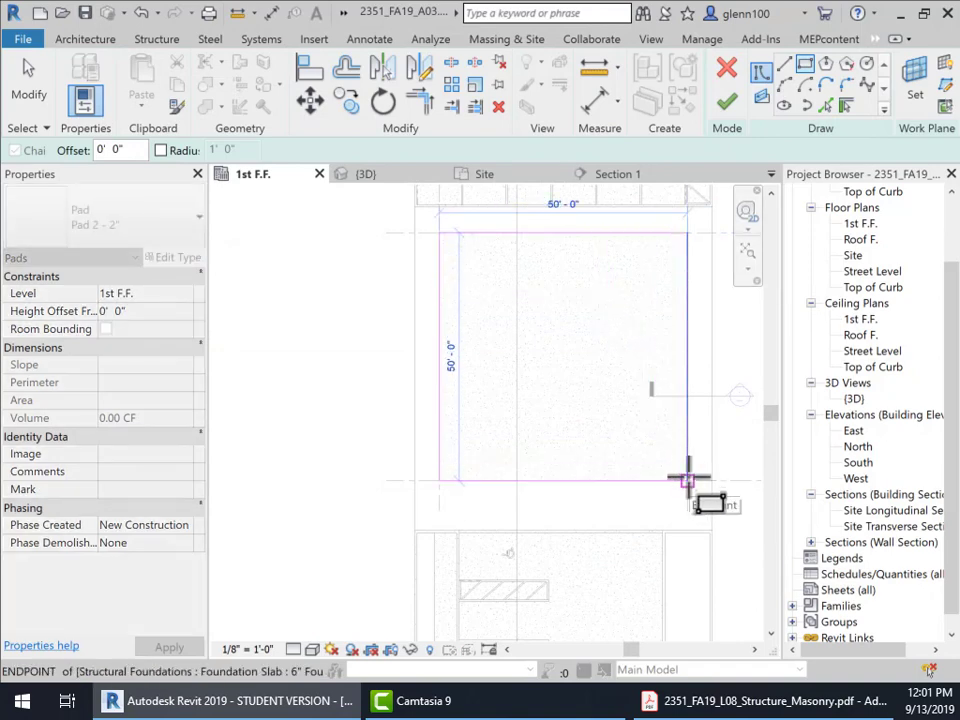
{"action": "left_click", "coordinate": [687, 479]}
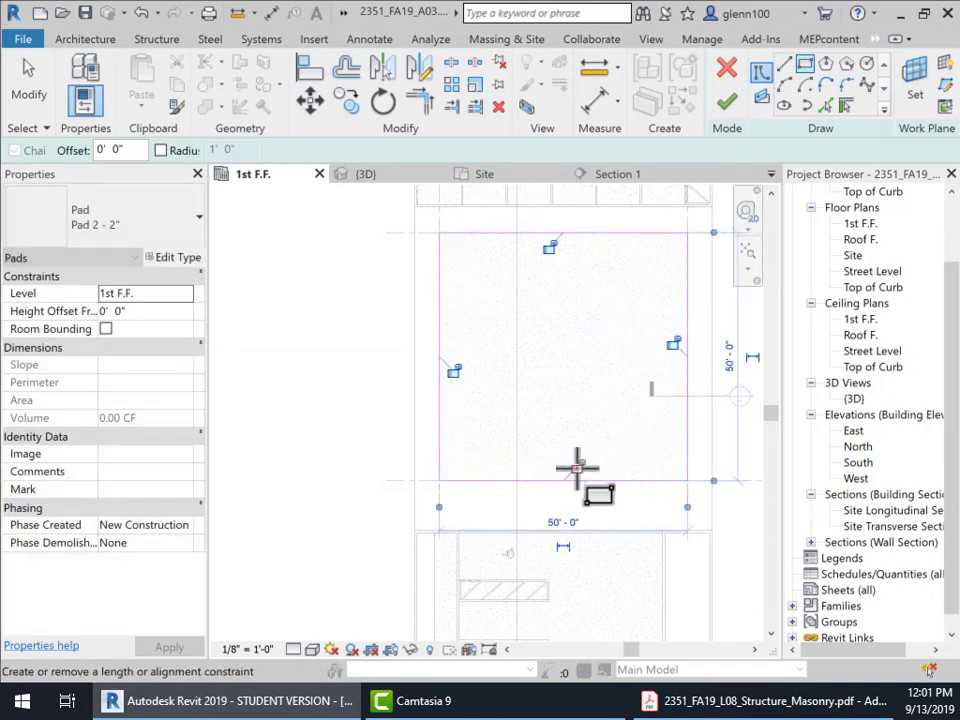
Lock all four pad boundary lines to the slab edges and finish the pad.
{"action": "left_click", "coordinate": [577, 467]}
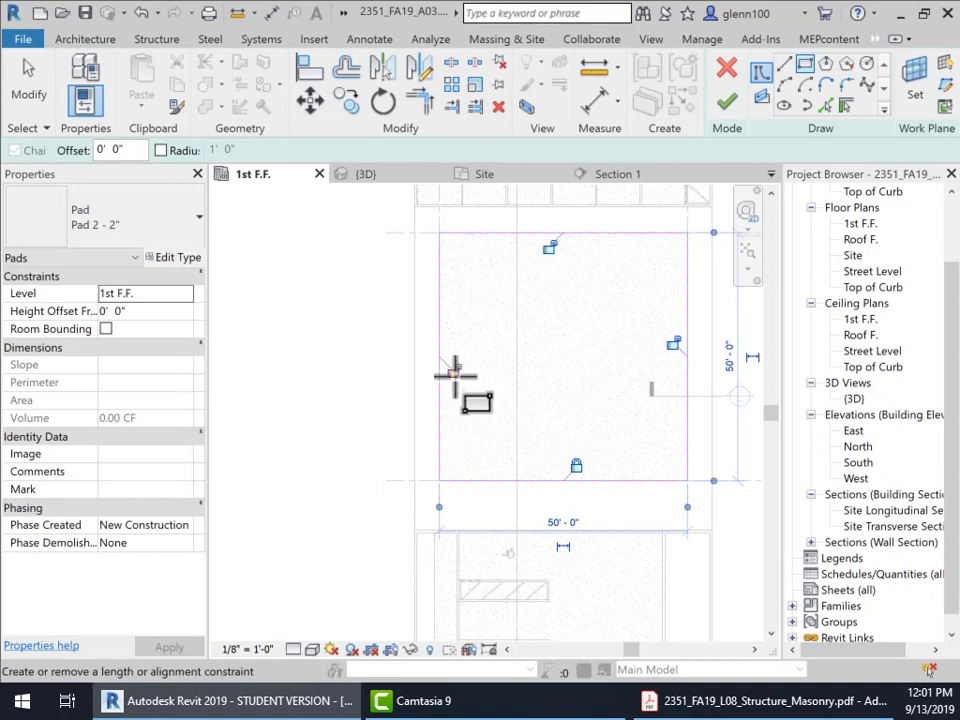
{"action": "left_click", "coordinate": [453, 371]}
{"action": "left_click", "coordinate": [549, 247]}
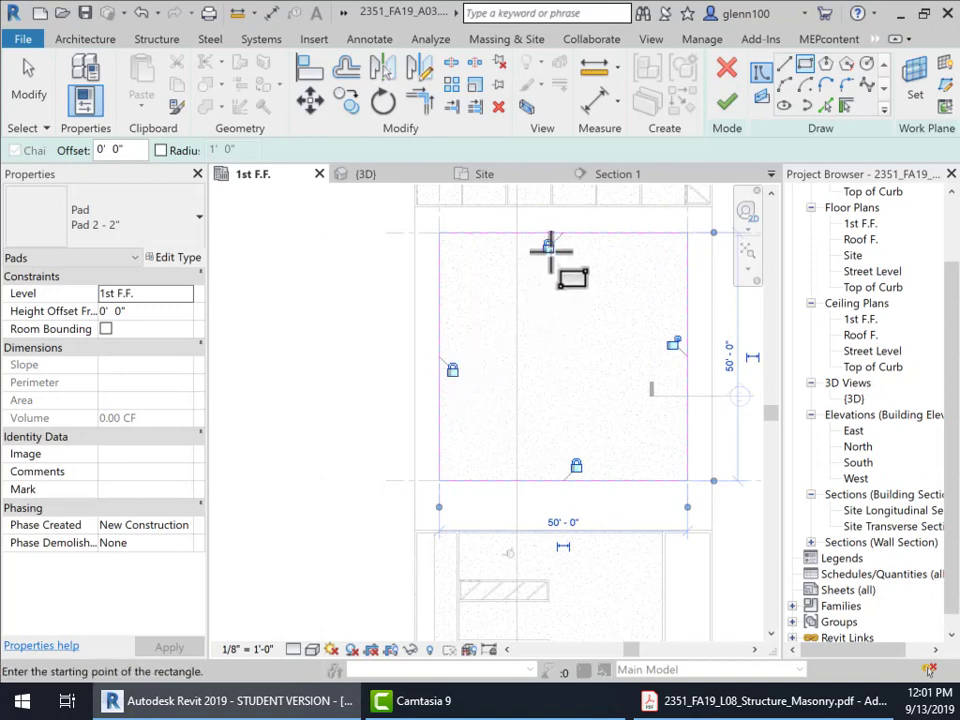
{"action": "left_click", "coordinate": [672, 342]}
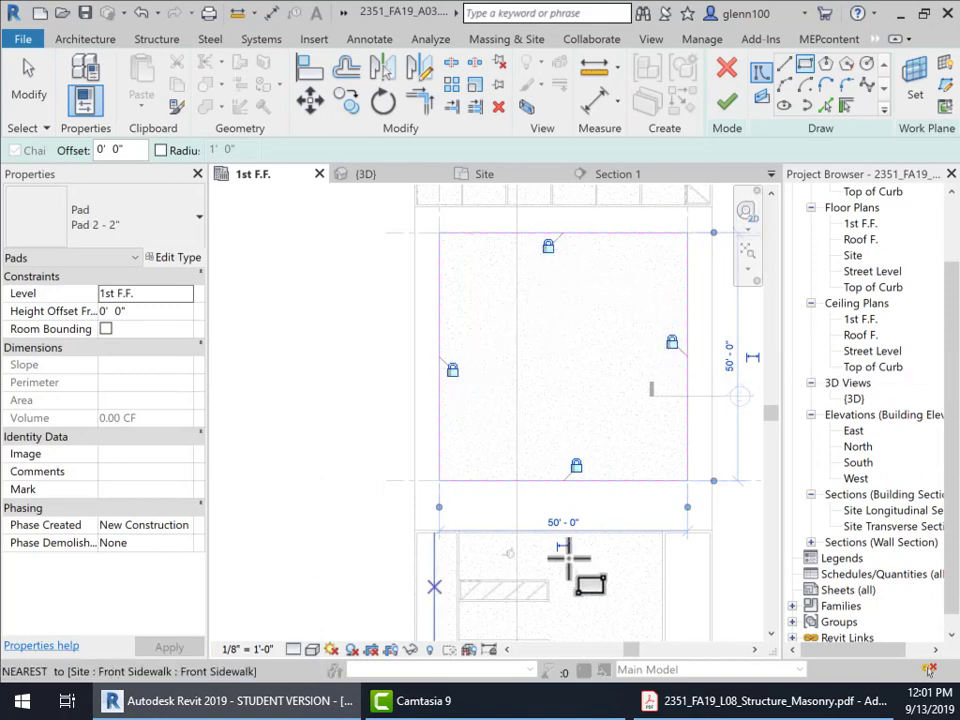
{"action": "left_click", "coordinate": [726, 104]}
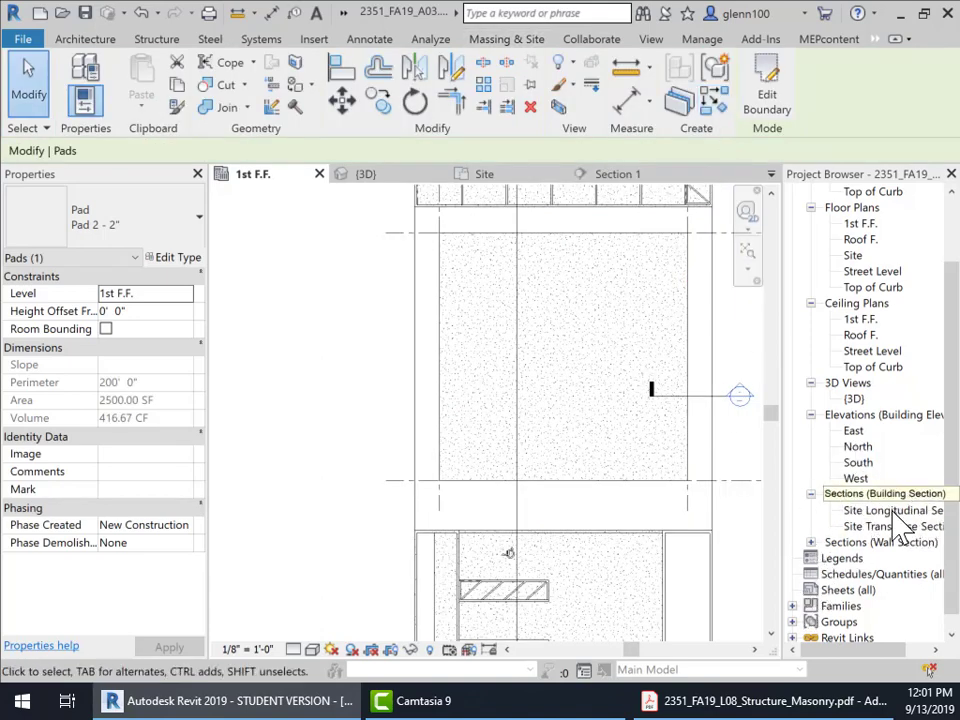
Rename the wall section view Section 1 as Wall Section.
{"action": "left_click", "coordinate": [811, 542]}
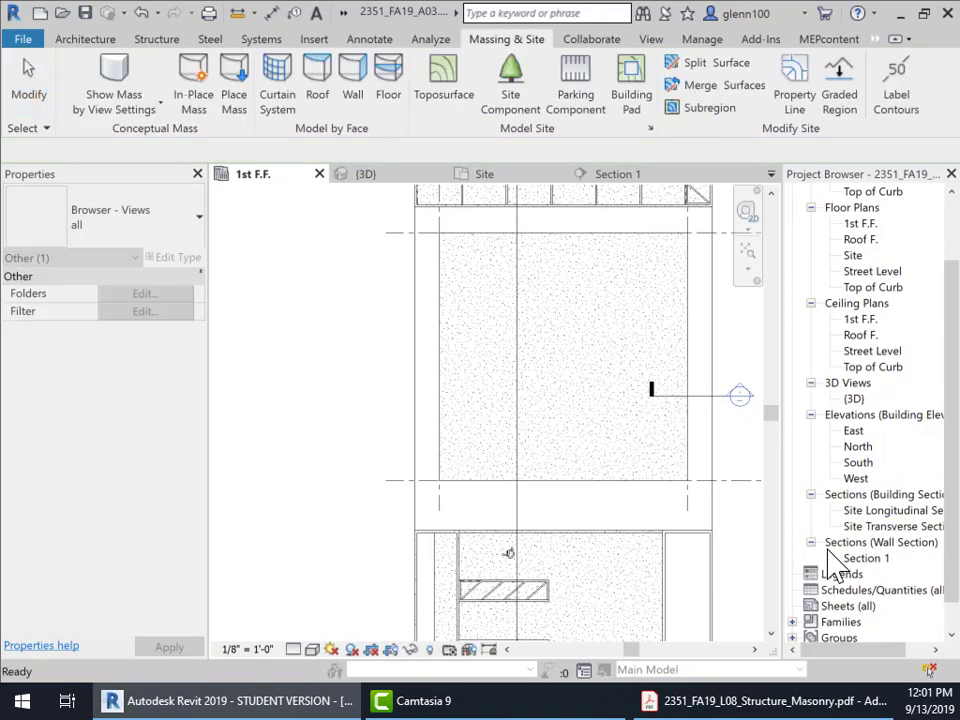
{"action": "left_click", "coordinate": [862, 558]}
{"action": "right_click", "coordinate": [879, 562]}
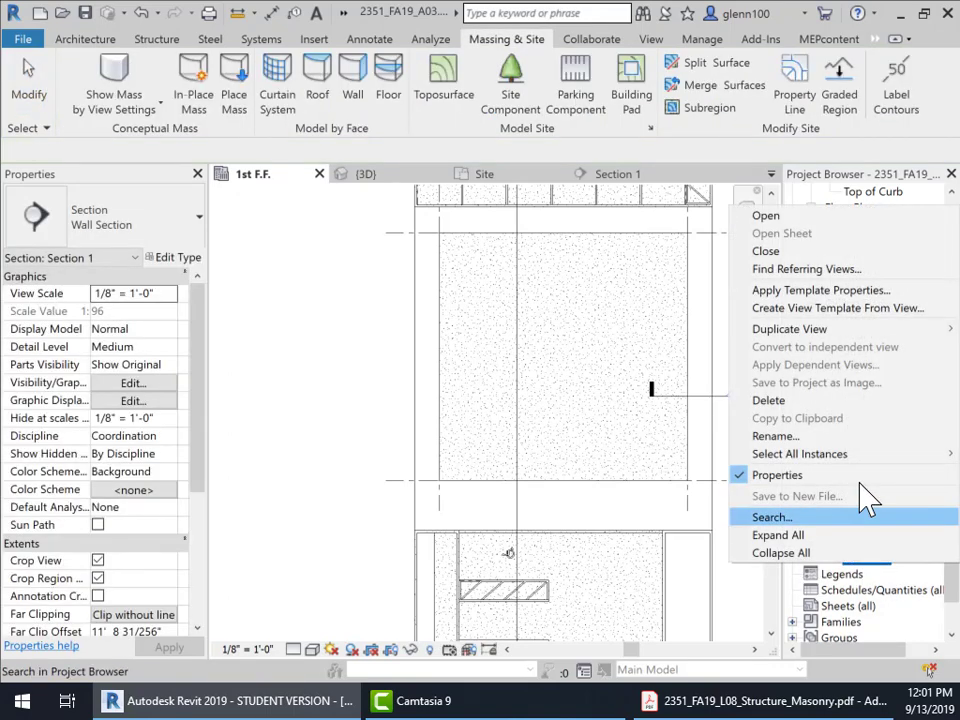
{"action": "left_click", "coordinate": [785, 437]}
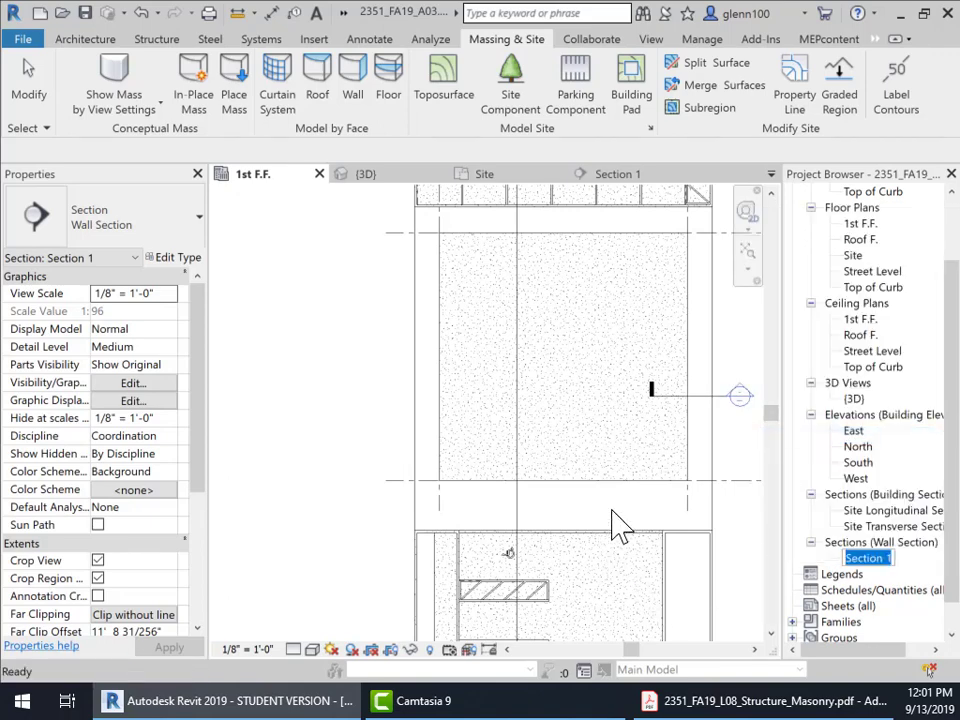
{"action": "type", "text": "Wall"}
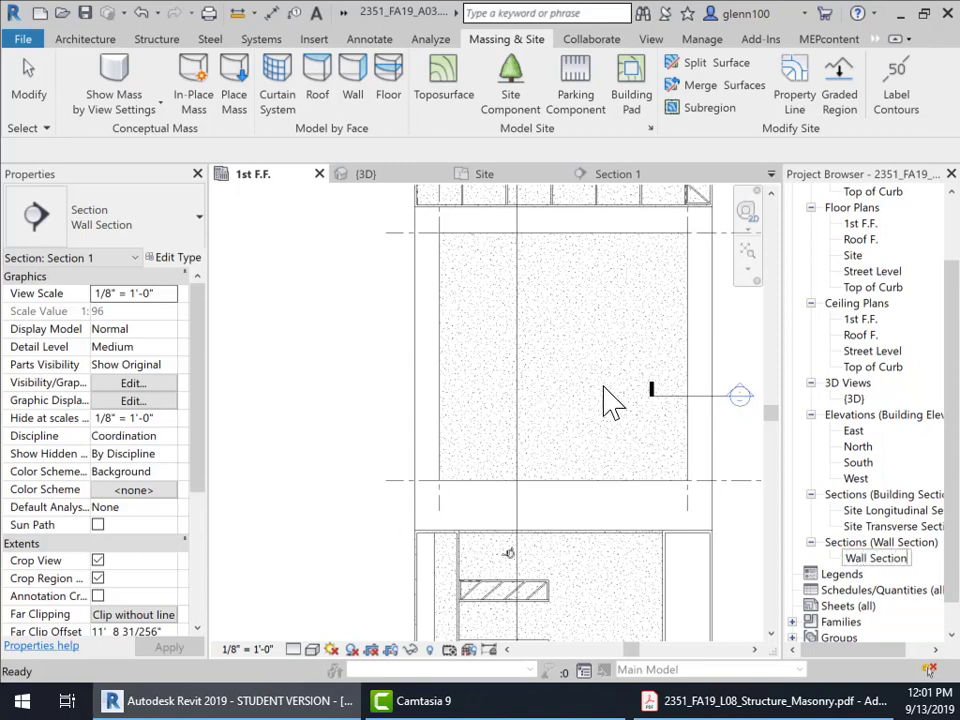
{"action": "key", "text": "Return"}
Rename the Wall Section view as Wall Section -B, after the grid line it cuts.
{"action": "scroll", "coordinate": [672, 370], "scroll_direction": "down", "scroll_amount": 2}
{"action": "scroll", "coordinate": [668, 385], "scroll_direction": "down", "scroll_amount": 3}
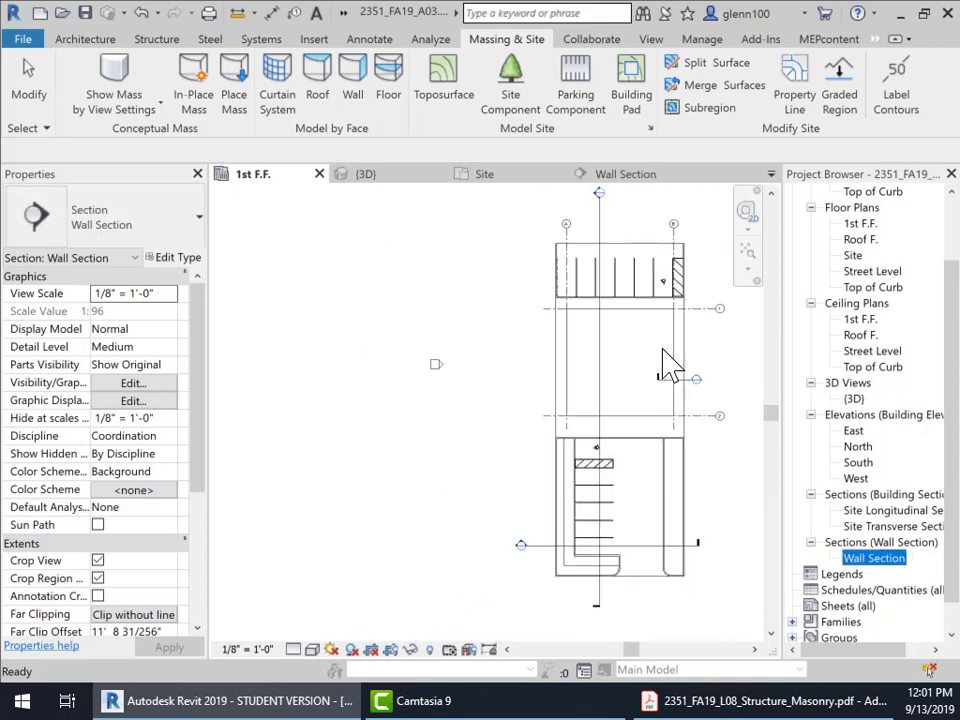
{"action": "right_click", "coordinate": [900, 560]}
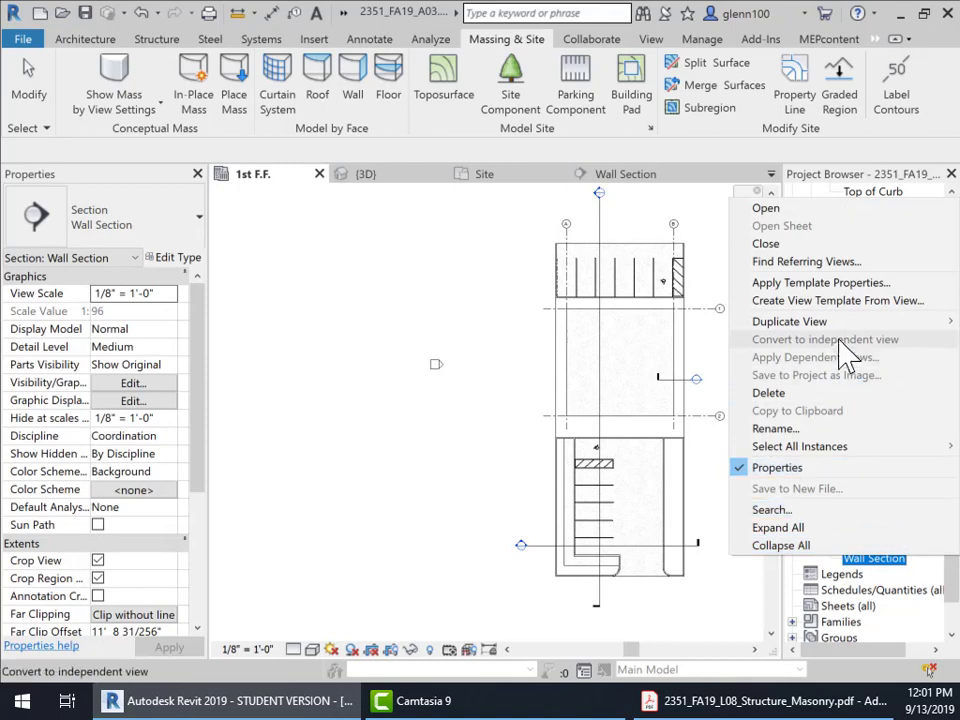
{"action": "left_click", "coordinate": [812, 428]}
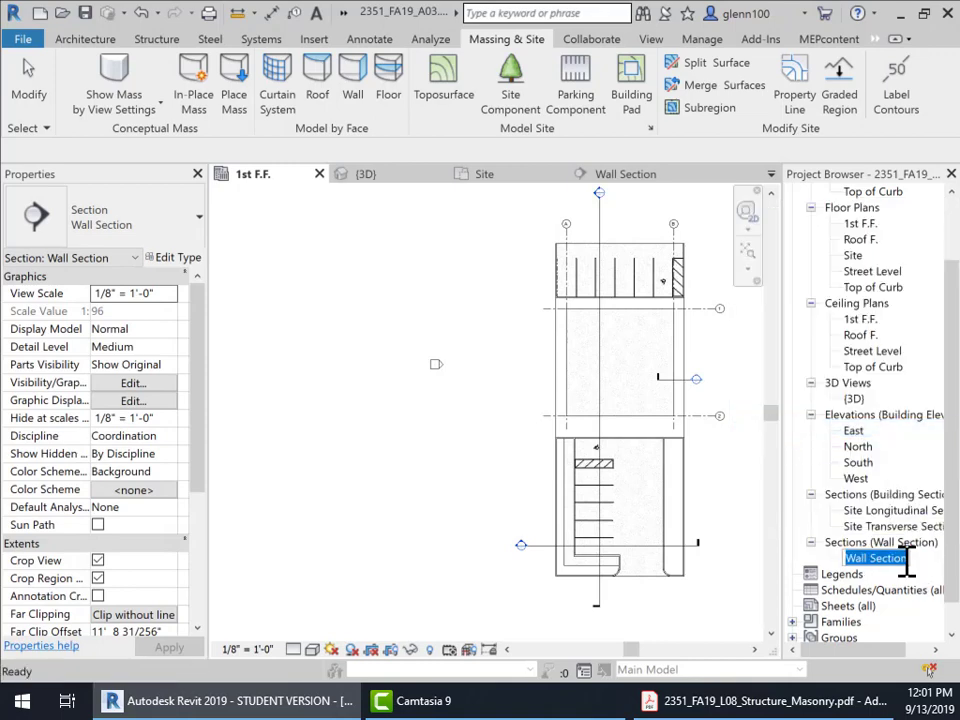
{"action": "key", "text": "Return"}
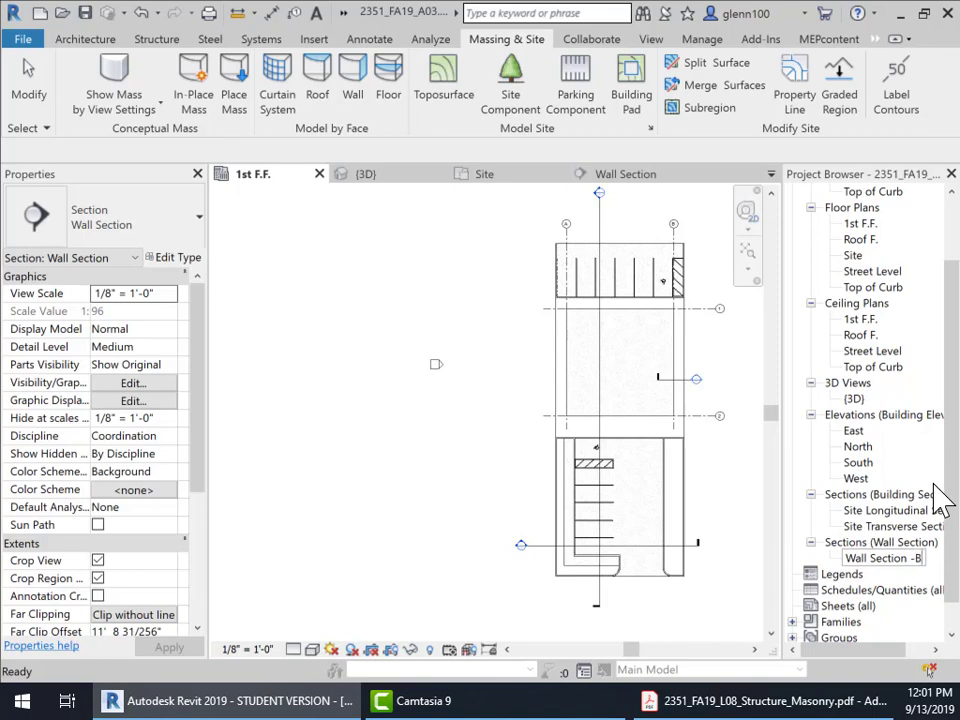
{"action": "left_click", "coordinate": [707, 400]}
{"action": "scroll", "coordinate": [700, 390], "scroll_direction": "up", "scroll_amount": 5}
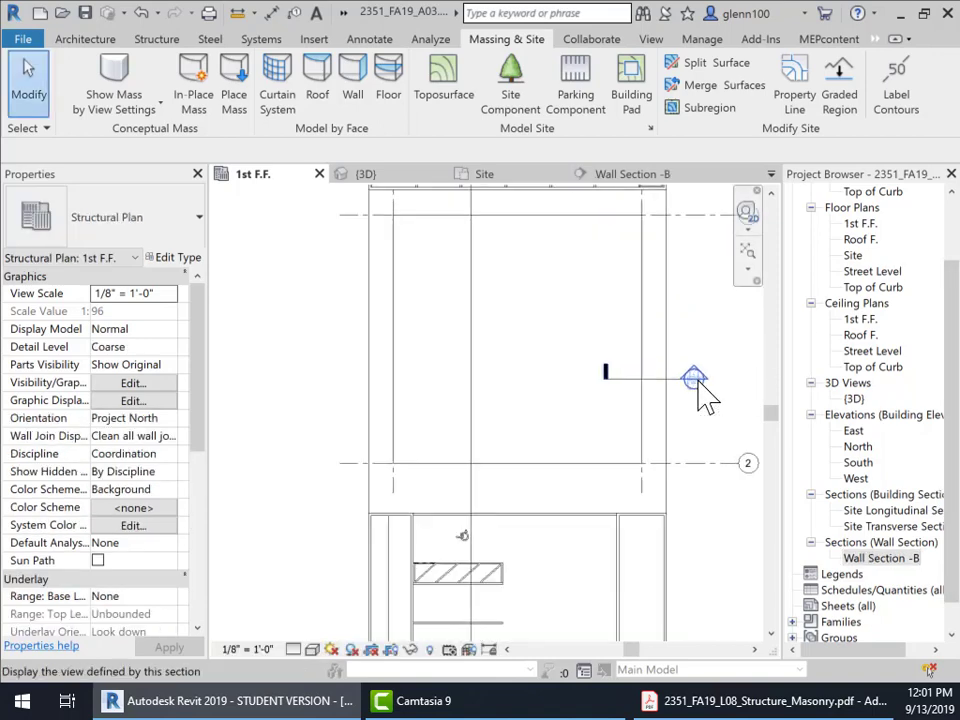
{"action": "middle_click_drag", "start_coordinate": [690, 333], "coordinate": [676, 426]}
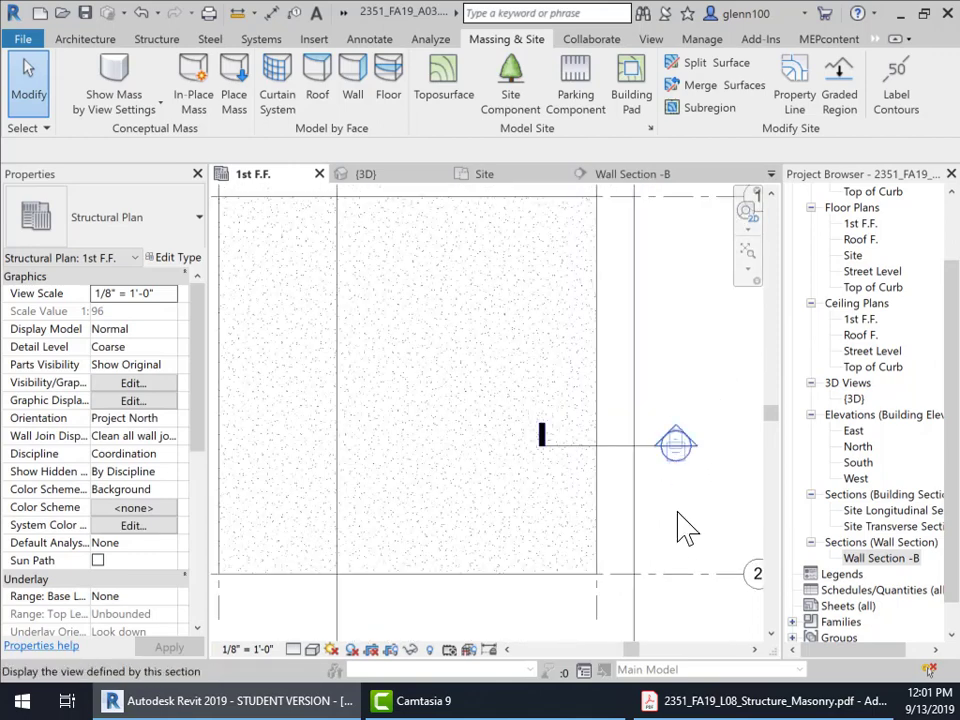
Open the Wall Section -B view and examine the foundation slab, building pad and thickened edge at grid B.
{"action": "double_click", "coordinate": [875, 559]}
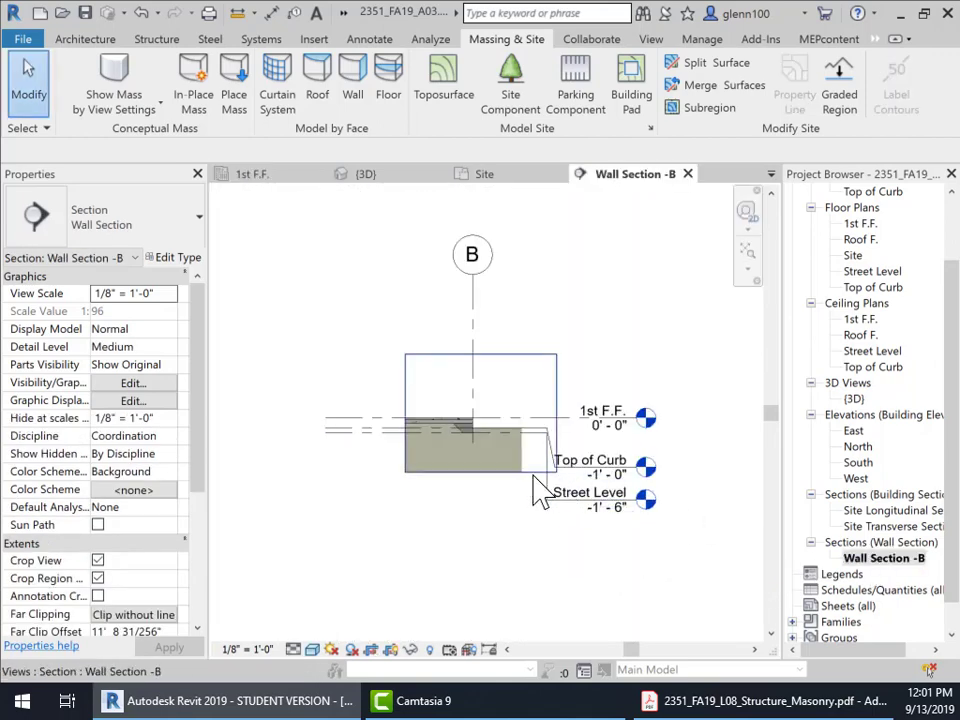
{"action": "scroll", "coordinate": [482, 467], "scroll_direction": "up", "scroll_amount": 4}
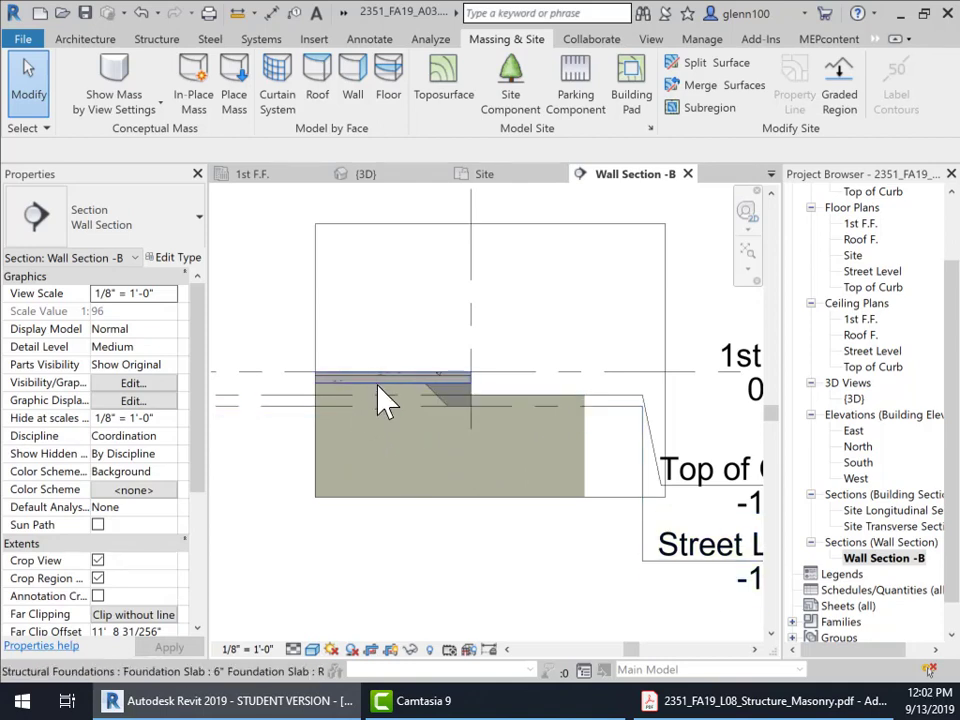
{"action": "scroll", "coordinate": [369, 397], "scroll_direction": "up", "scroll_amount": 3}
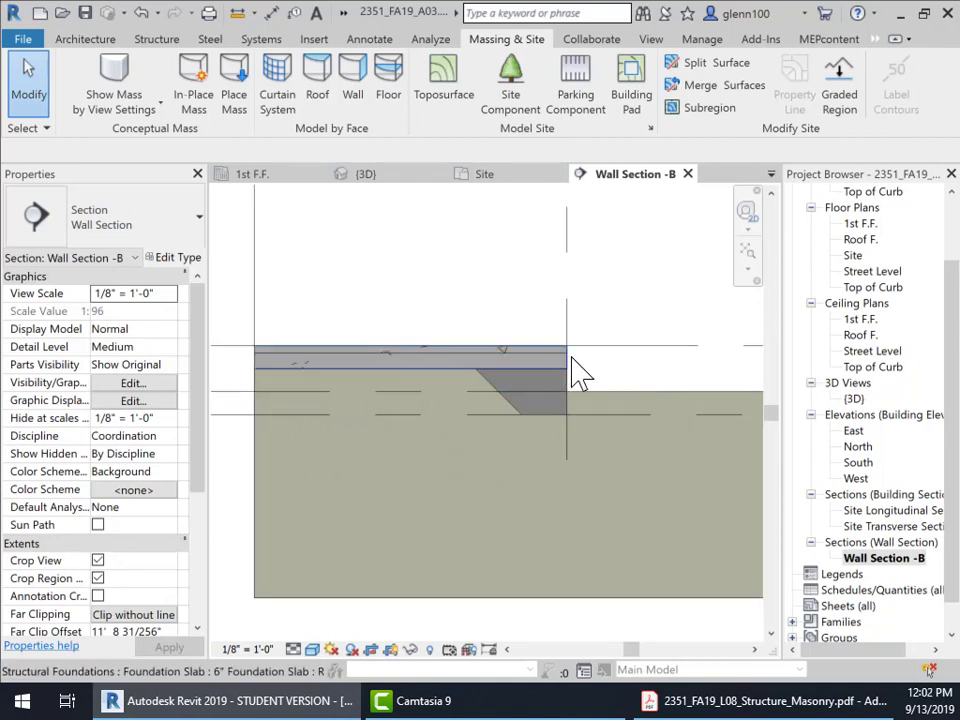
{"action": "left_click", "coordinate": [523, 352]}
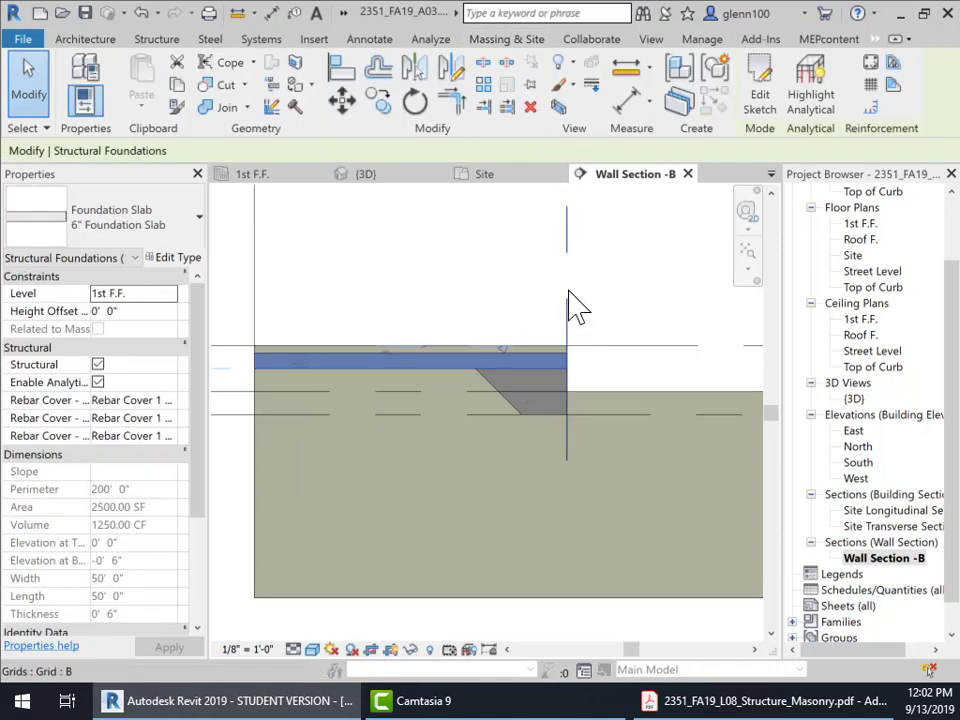
{"action": "key", "text": "Escape"}
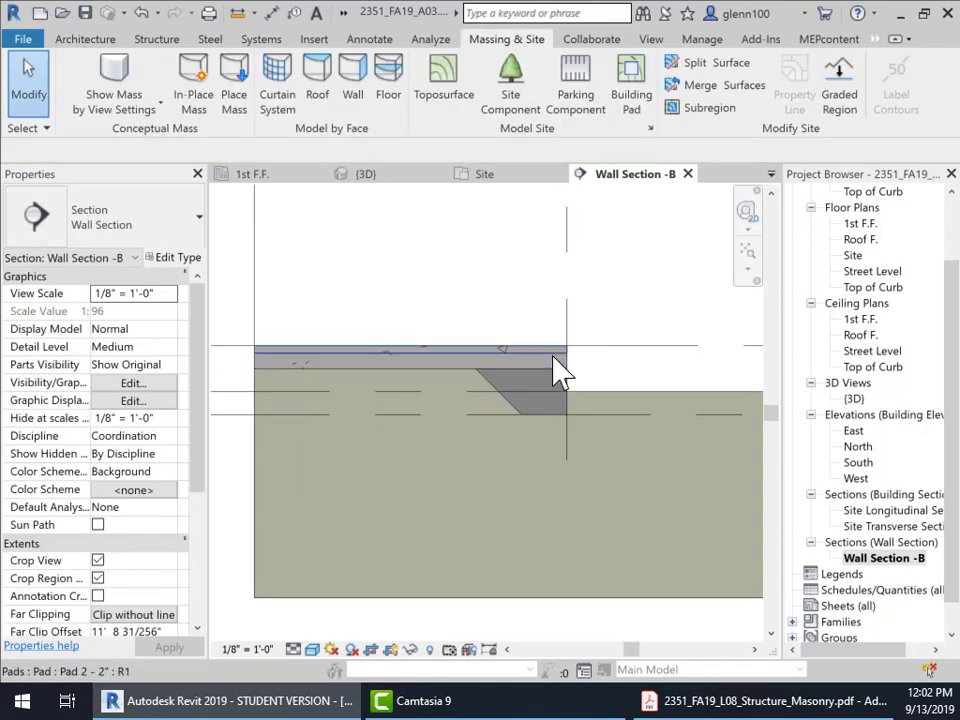
Set the 2" building pad's height offset from the 1st F.F. level to -6" and apply it.
{"action": "left_click", "coordinate": [562, 373]}
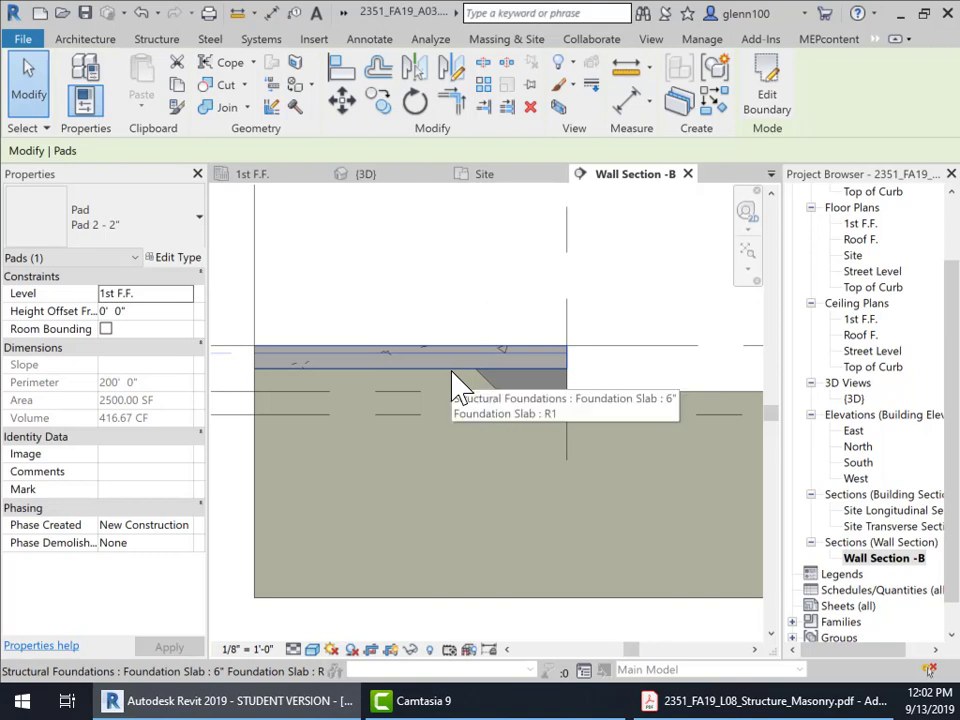
{"action": "left_click", "coordinate": [107, 312]}
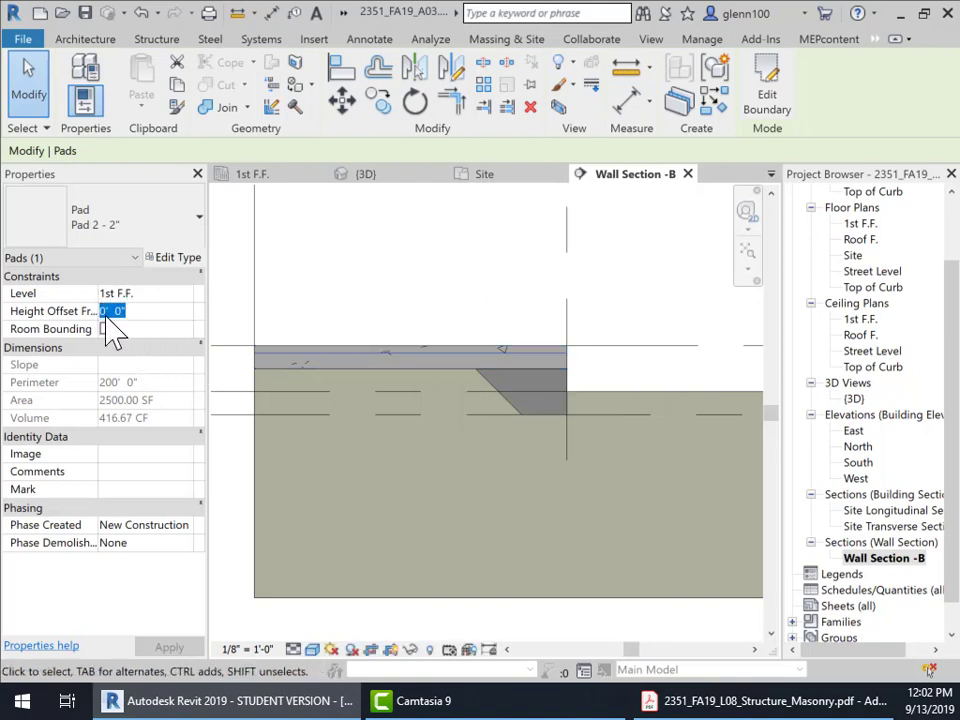
{"action": "type", "text": "-6"}
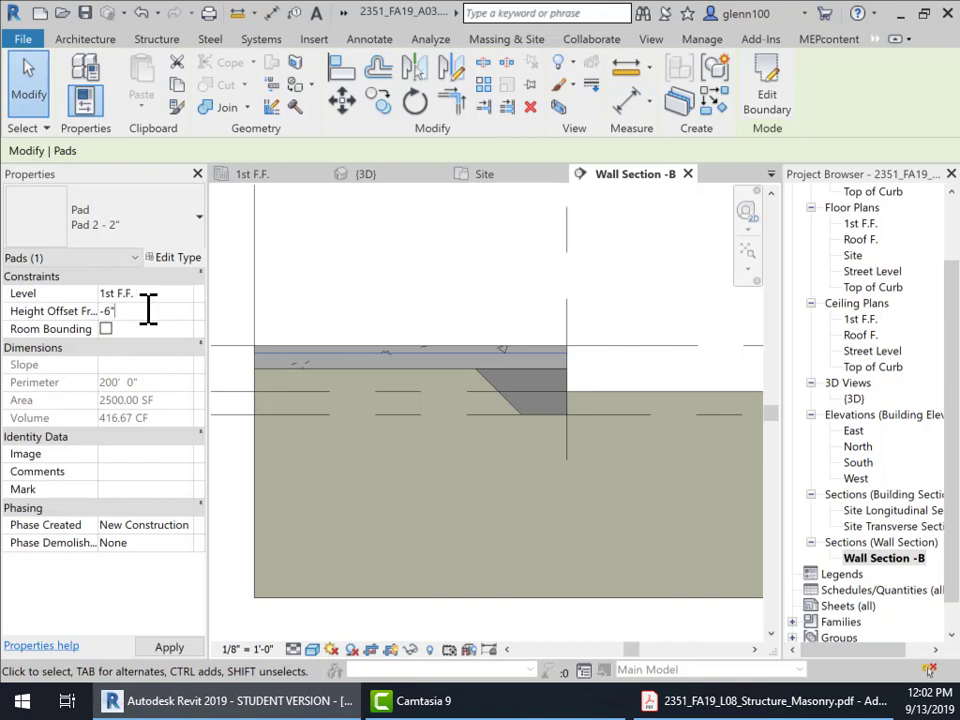
{"action": "left_click", "coordinate": [172, 649]}
{"action": "key", "text": "Escape"}
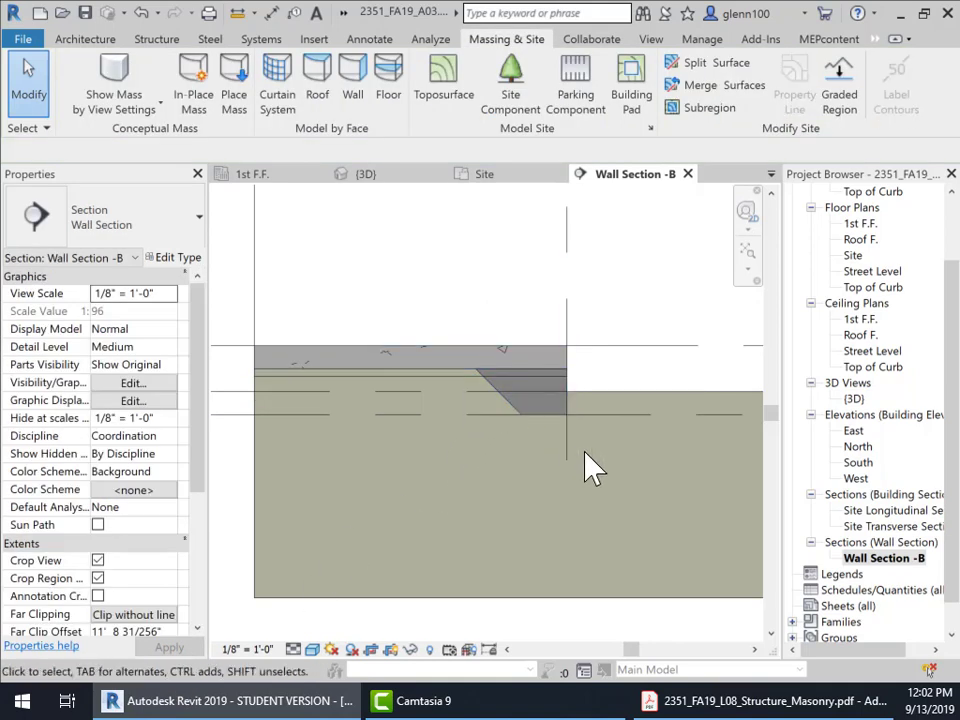
{"action": "scroll", "coordinate": [590, 468], "scroll_direction": "down", "scroll_amount": 2}
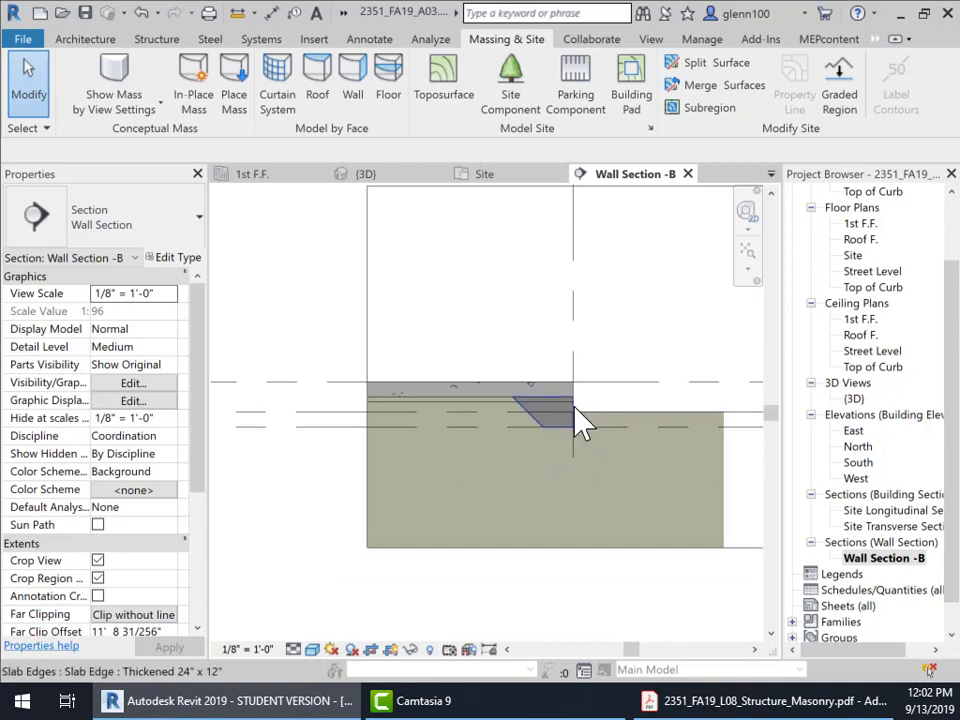